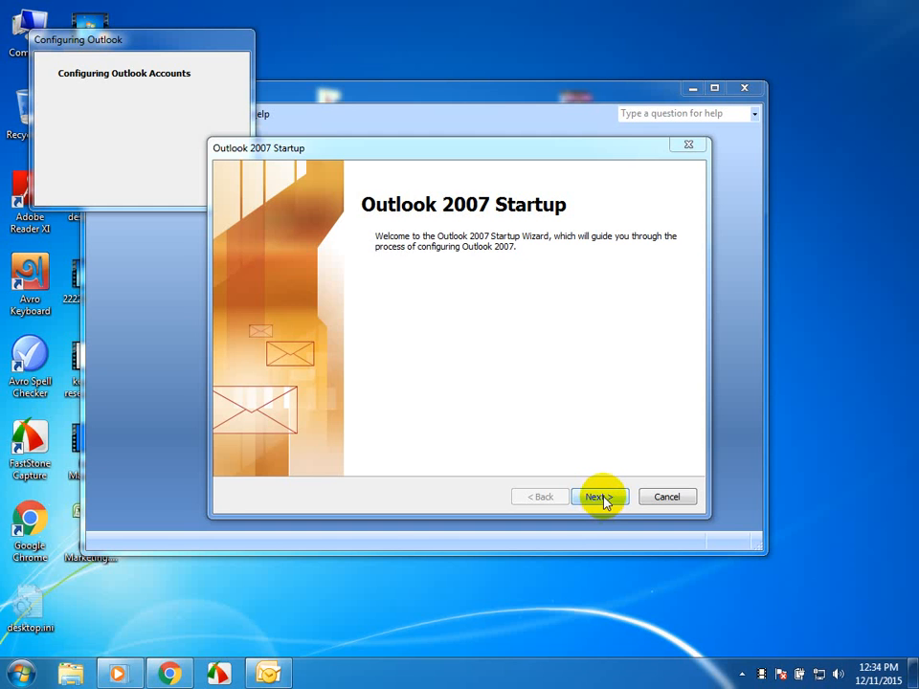
- Begin the Outlook 2007 startup wizard and choose to configure an e-mail account
{"action": "left_click", "coordinate": [597, 497]}
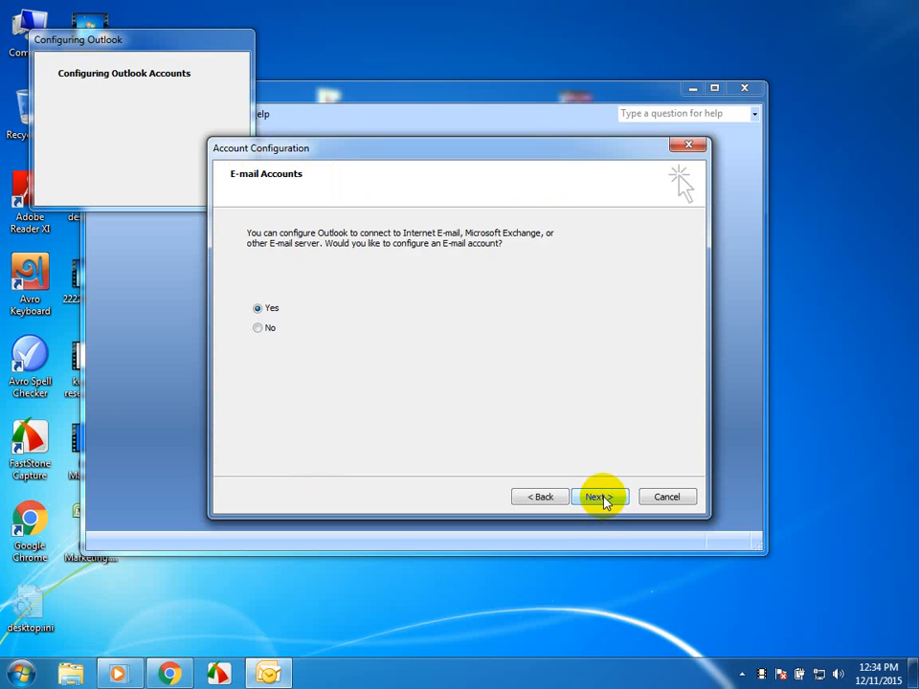
{"action": "left_click", "coordinate": [597, 497]}
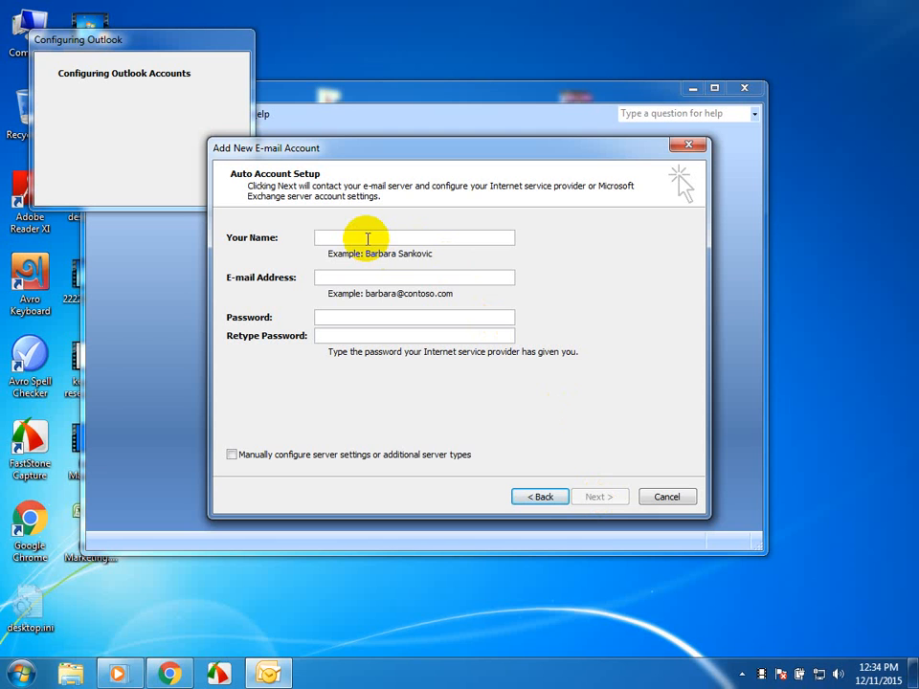
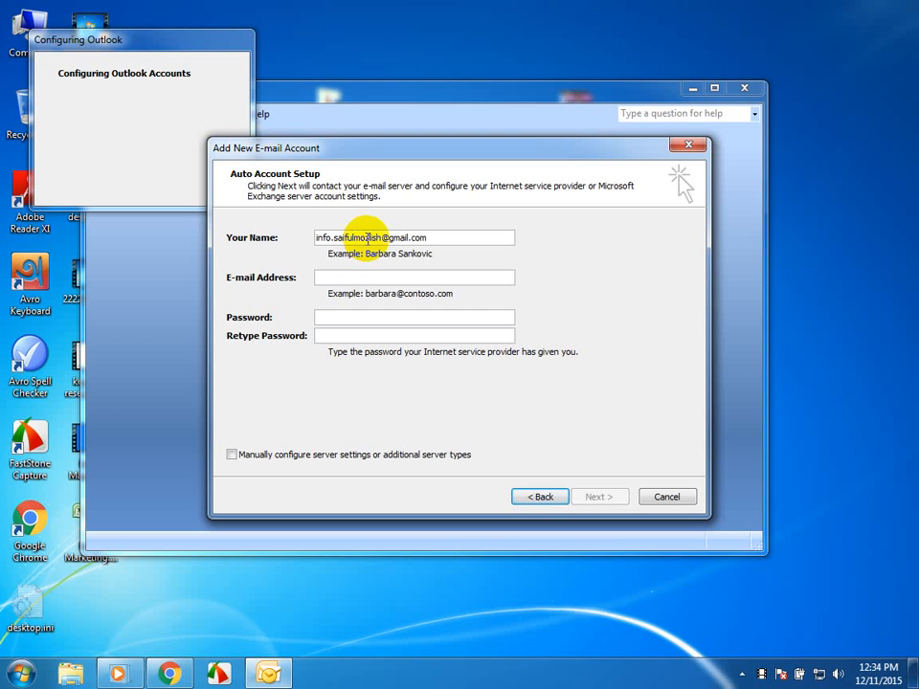
- Move the e-mail address from the name field into the E-mail Address field and enter the account holder's name
{"action": "left_click", "coordinate": [372, 280]}
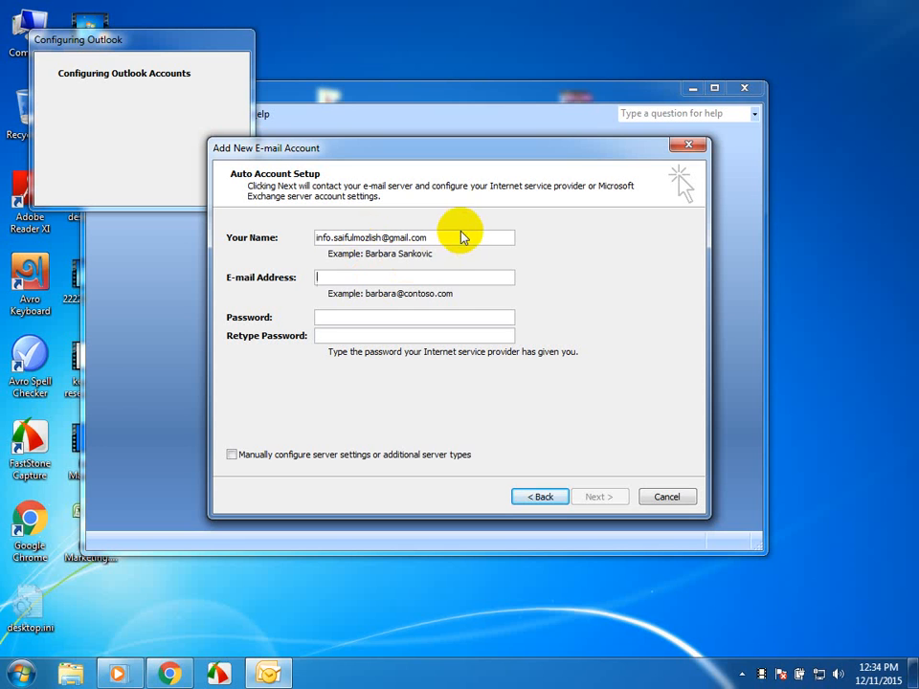
{"action": "left_click_drag", "start_coordinate": [435, 237], "coordinate": [293, 248]}
{"action": "key", "text": "ctrl+c"}
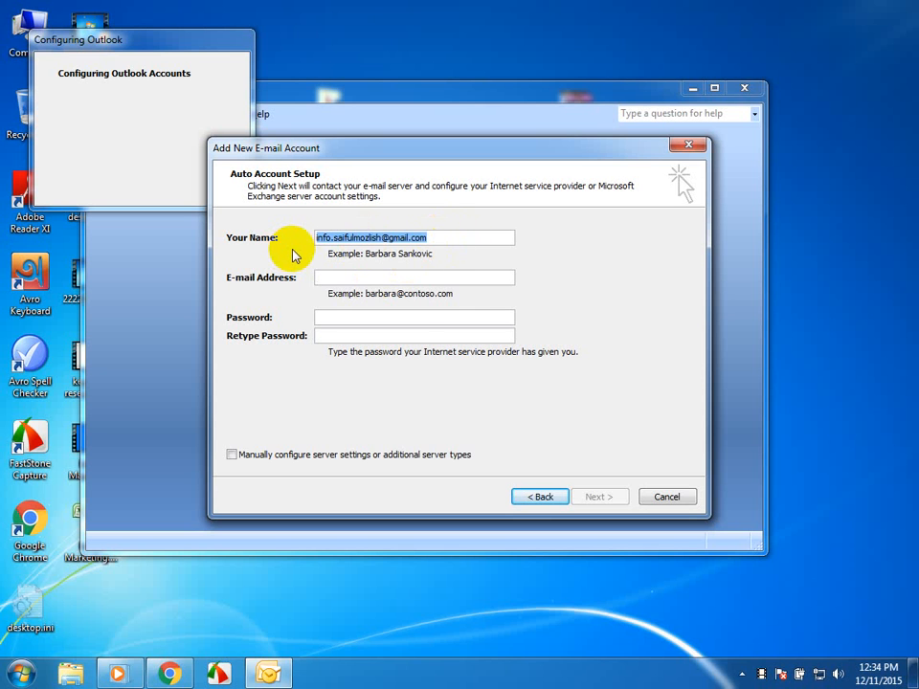
{"action": "key", "text": "BackSpace"}
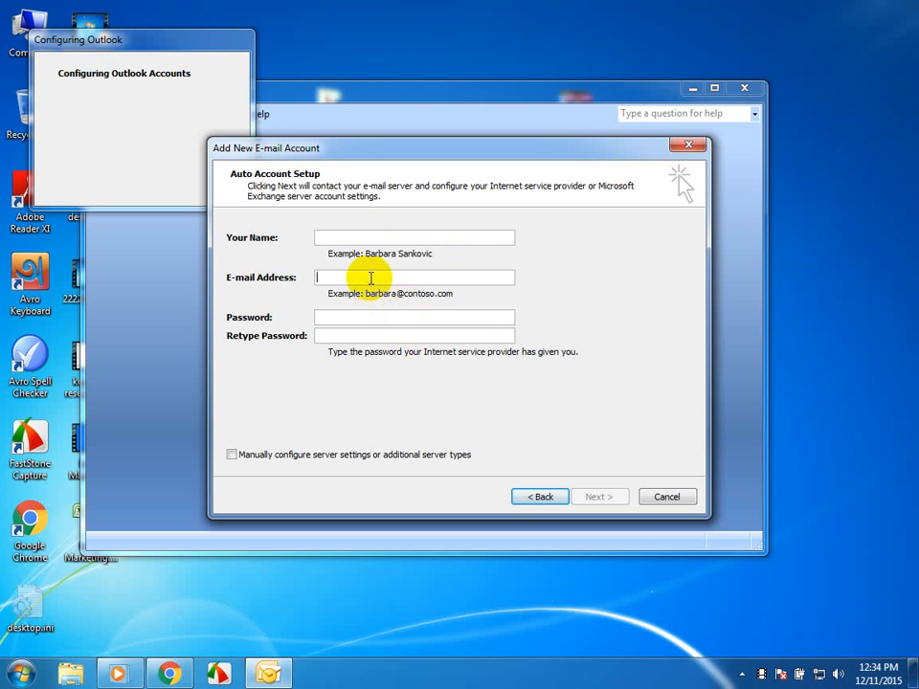
{"action": "key", "text": "ctrl+v"}
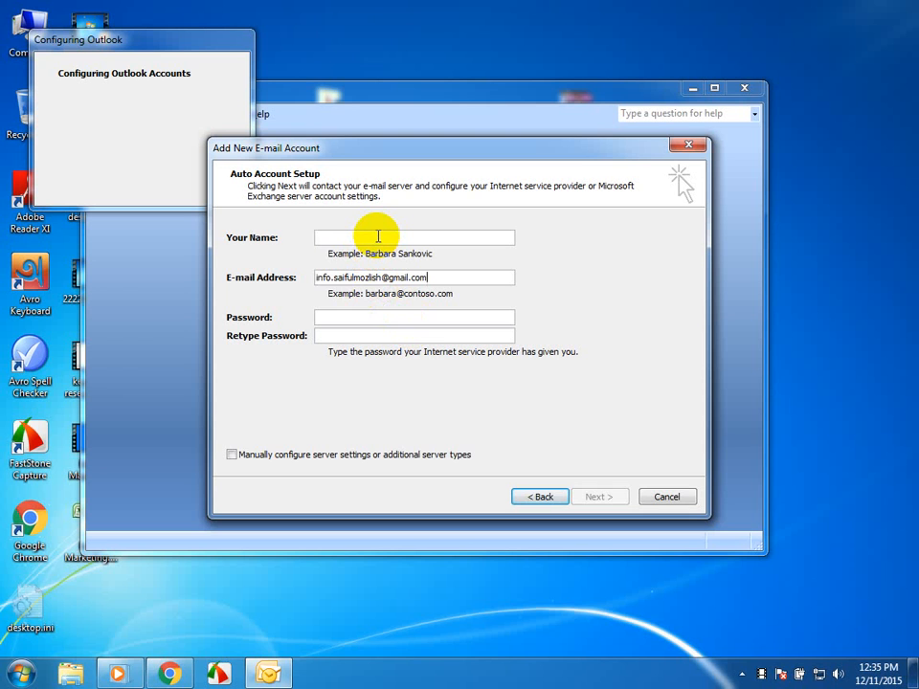
{"action": "left_click", "coordinate": [378, 236]}
{"action": "type", "text": "Sa"}
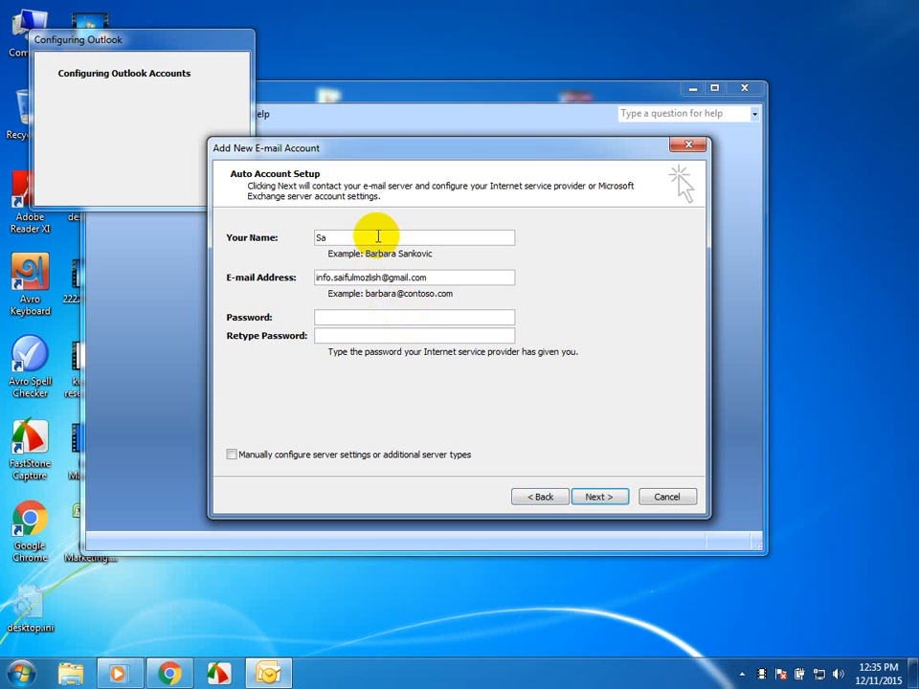
{"action": "type", "text": "iful"}
- Try to continue the setup with the account password entered only in the Password field
{"action": "left_click", "coordinate": [385, 319]}
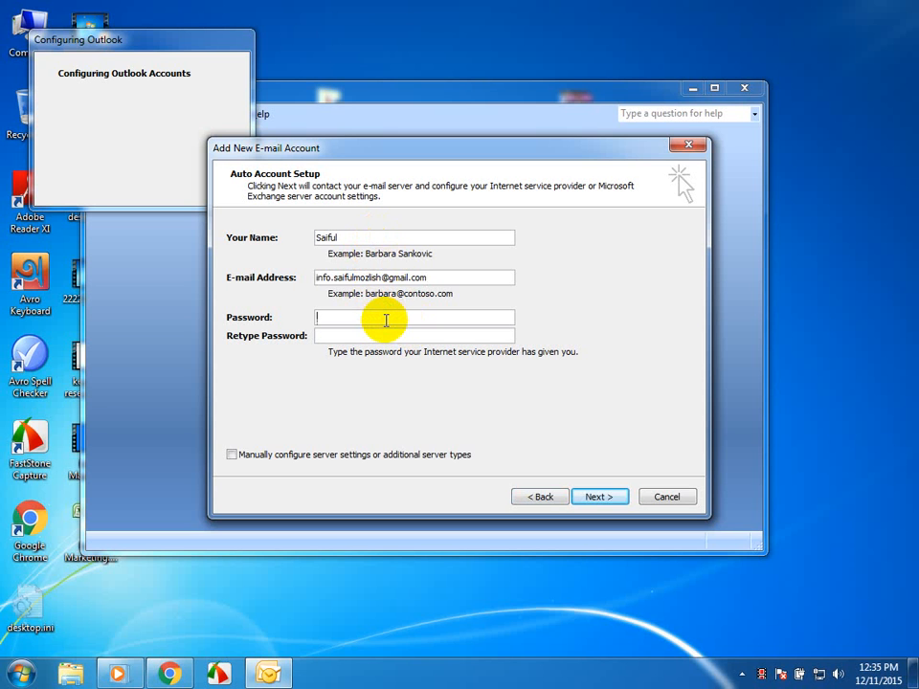
{"action": "type", "text": "*******"}
{"action": "key", "text": "BackSpace"}
{"action": "key", "text": "BackSpace"}
{"action": "key", "text": "BackSpace"}
{"action": "key", "text": "BackSpace"}
{"action": "key", "text": "BackSpace"}
{"action": "key", "text": "BackSpace"}
{"action": "key", "text": "BackSpace"}
{"action": "type", "text": "****************"}
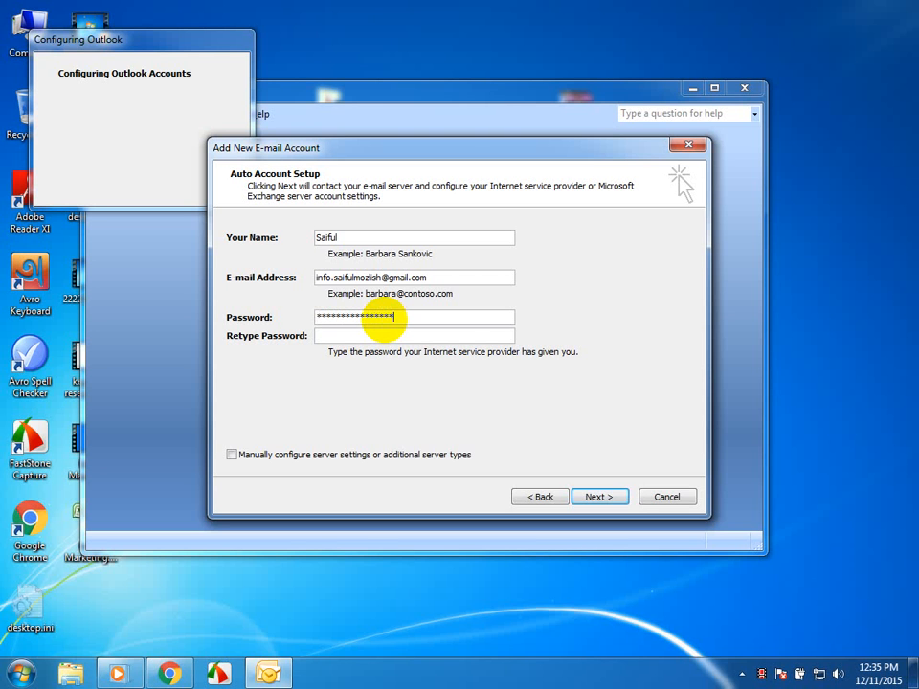
{"action": "key", "text": "Return"}
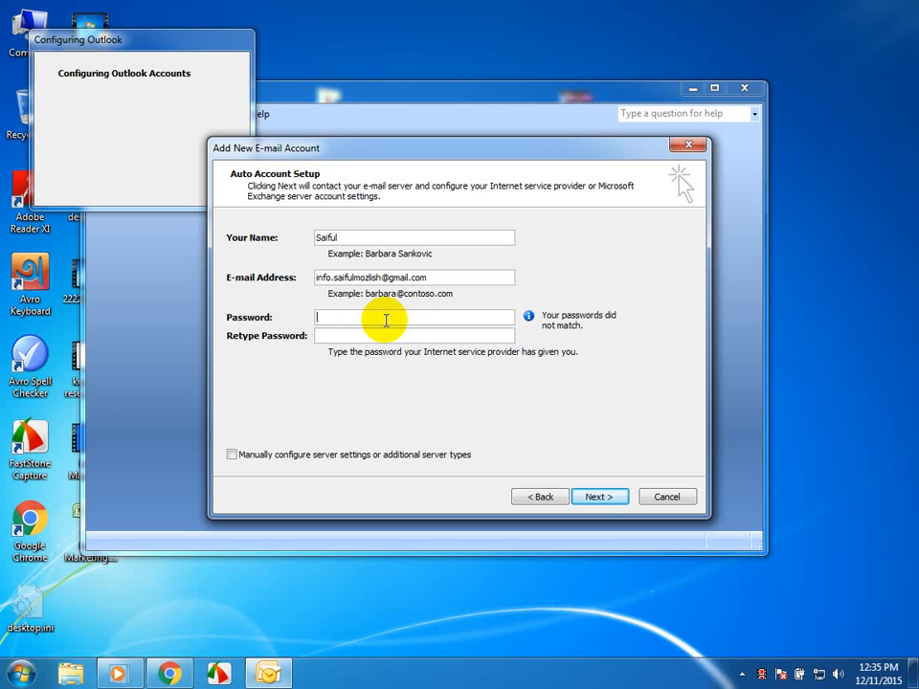
- Enter the account password in both the Password and Retype Password fields and start the automatic server configuration
{"action": "type", "text": "**"}
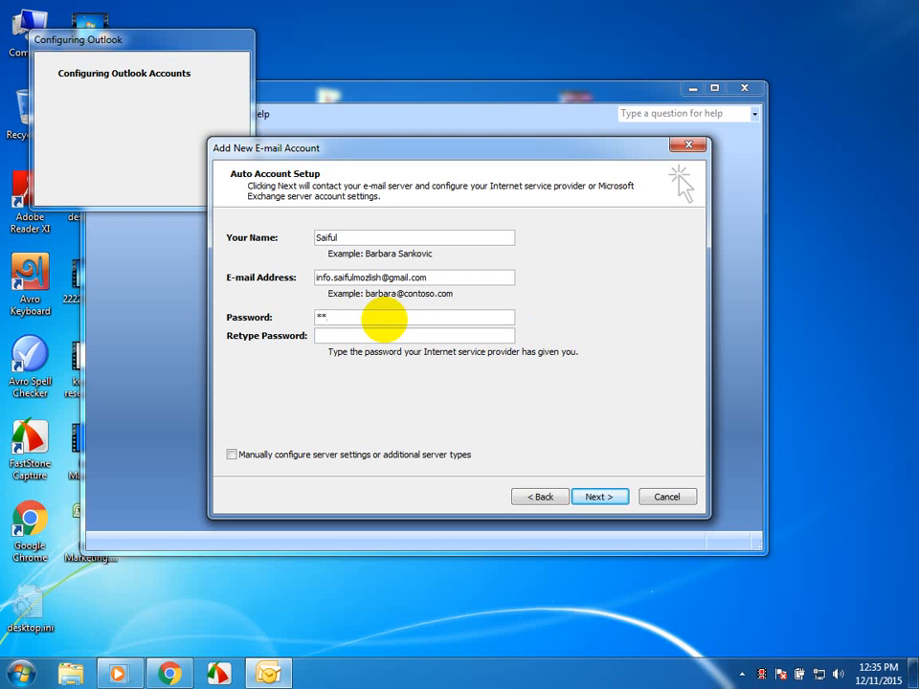
{"action": "type", "text": "**************"}
{"action": "key", "text": "Tab"}
{"action": "type", "text": "**************"}
{"action": "key", "text": "Return"}
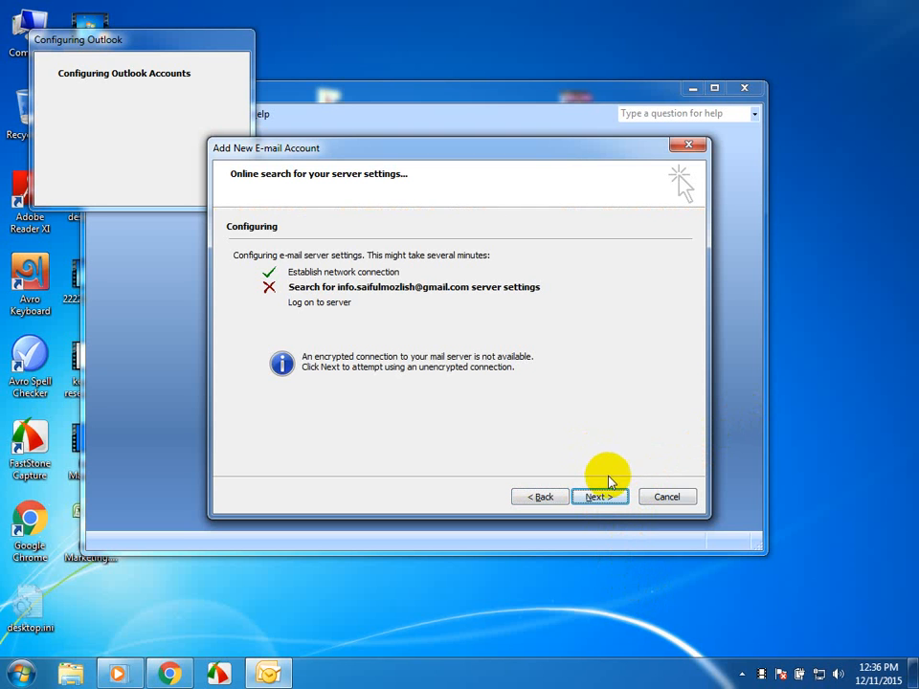
- Attempt the server search over an unencrypted connection, and proceed to manual server configuration with the Internet E-mail service
{"action": "left_click", "coordinate": [601, 497]}
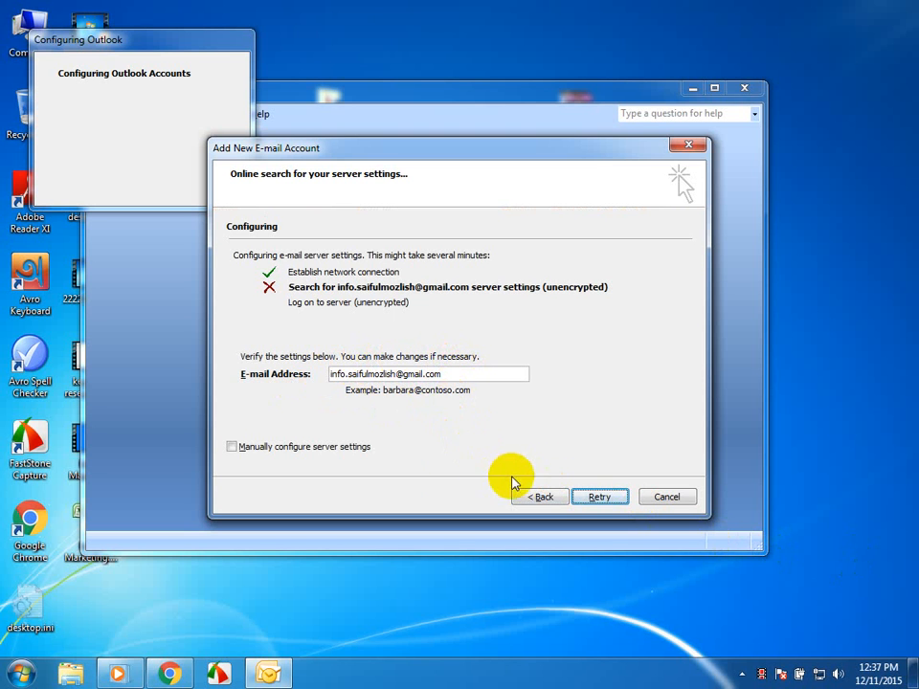
{"action": "left_click", "coordinate": [293, 448]}
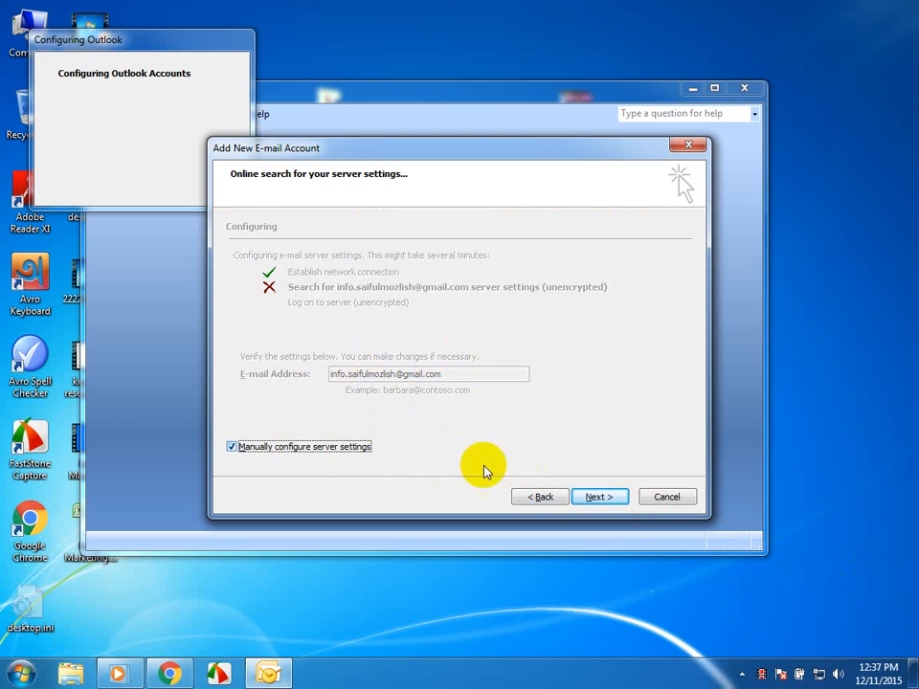
{"action": "left_click", "coordinate": [593, 499]}
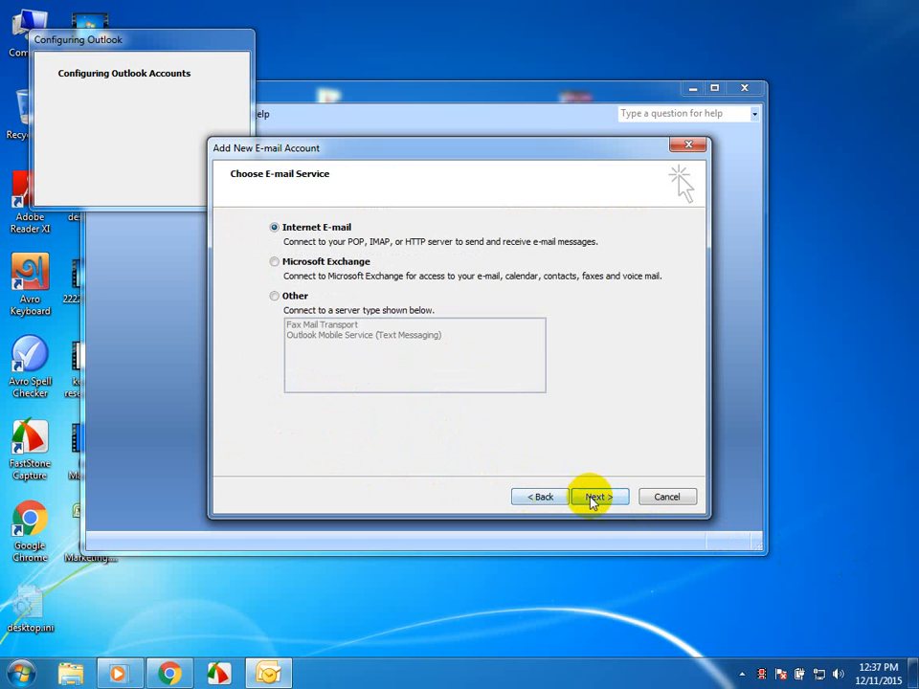
{"action": "left_click", "coordinate": [609, 500]}
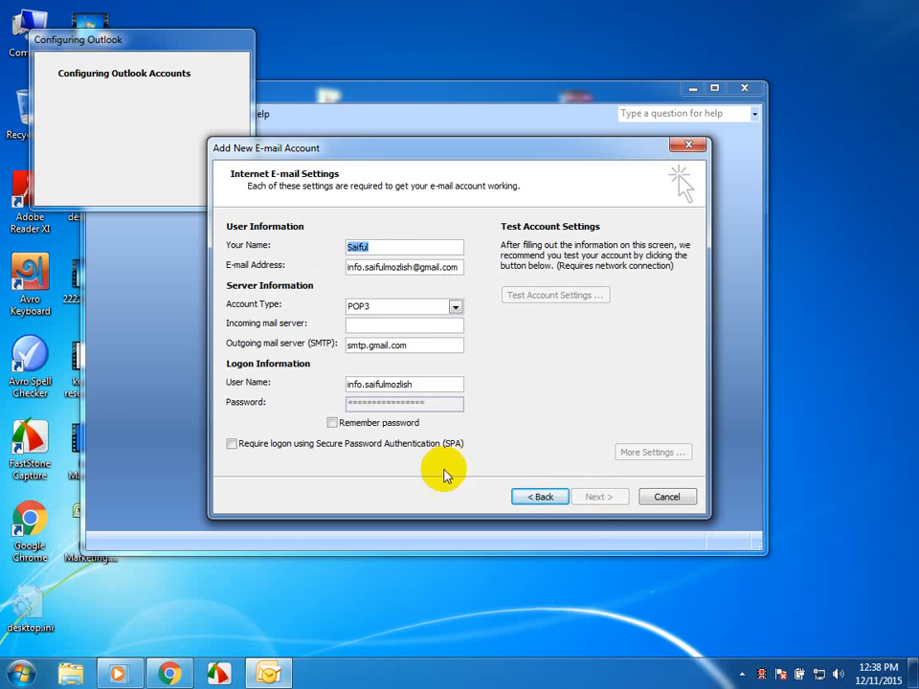
- Require logon using Secure Password Authentication (SPA) and select POP3 as the account type
{"action": "left_click", "coordinate": [331, 423]}
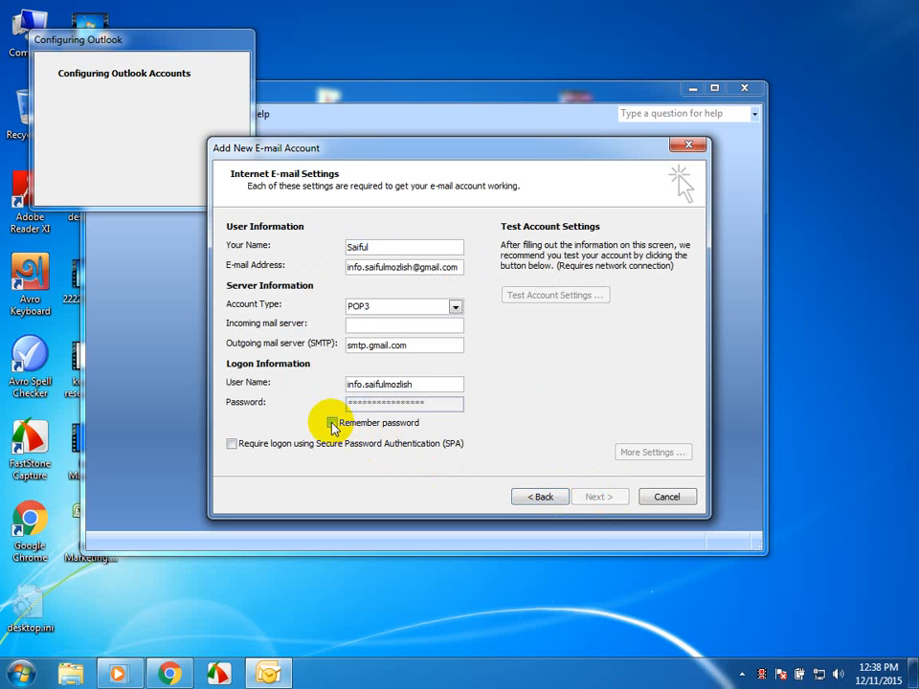
{"action": "left_click", "coordinate": [233, 444]}
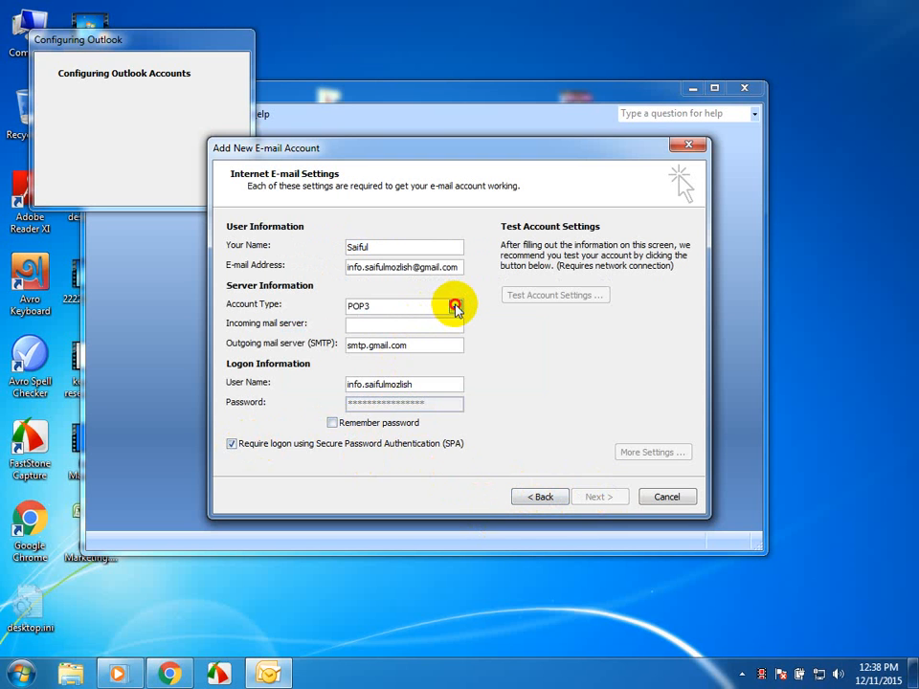
{"action": "left_click", "coordinate": [456, 307]}
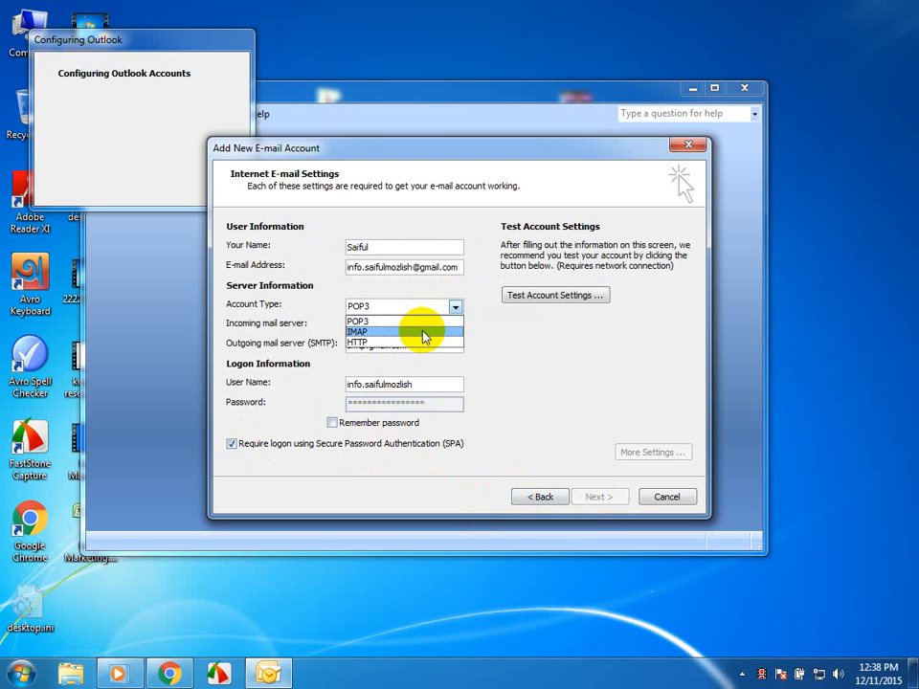
{"action": "left_click", "coordinate": [427, 322]}
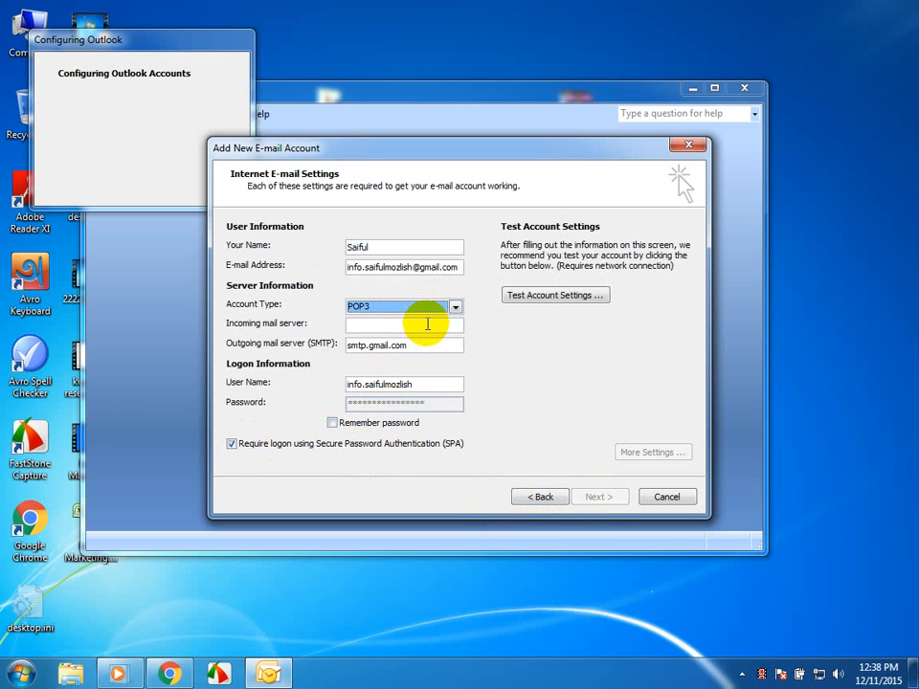
- Try IMAP as the account type and return it to POP3
{"action": "left_click", "coordinate": [454, 306]}
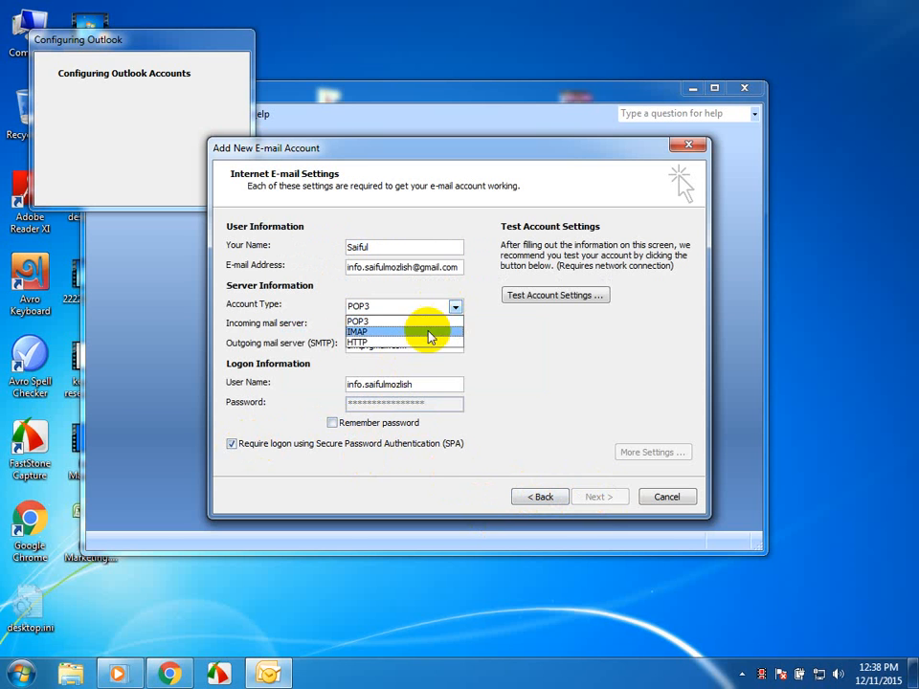
{"action": "left_click", "coordinate": [432, 330]}
{"action": "left_click", "coordinate": [456, 307]}
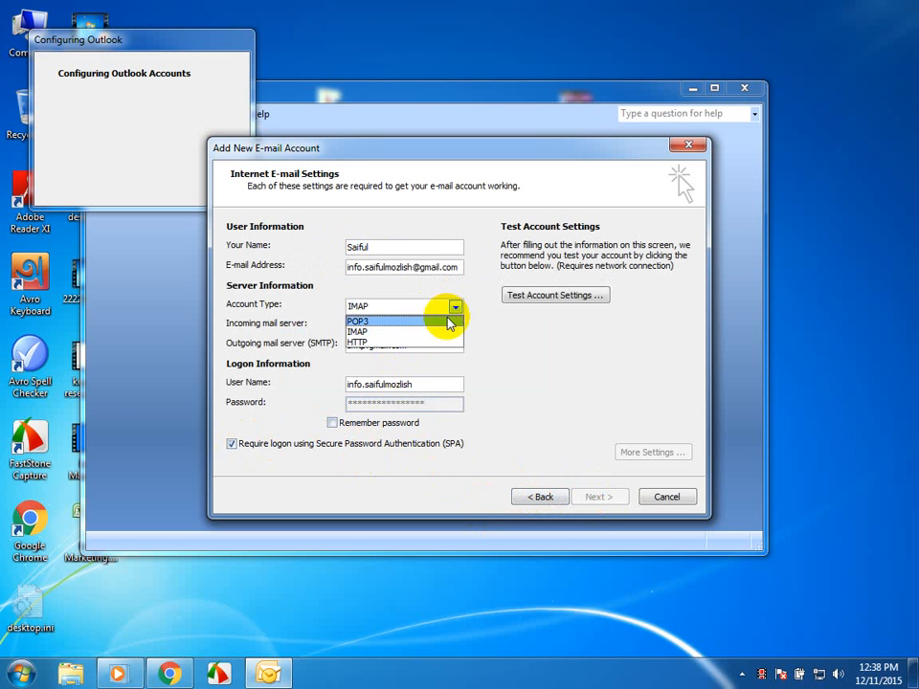
{"action": "left_click", "coordinate": [446, 321]}
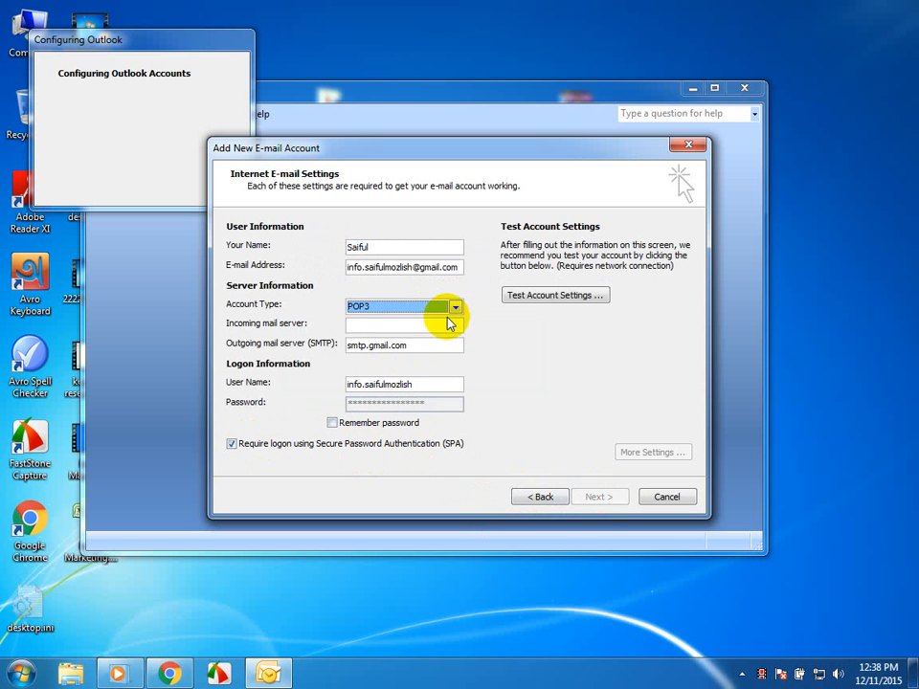
- Test the account settings, review the reported errors and close the test results
{"action": "left_click", "coordinate": [560, 295]}
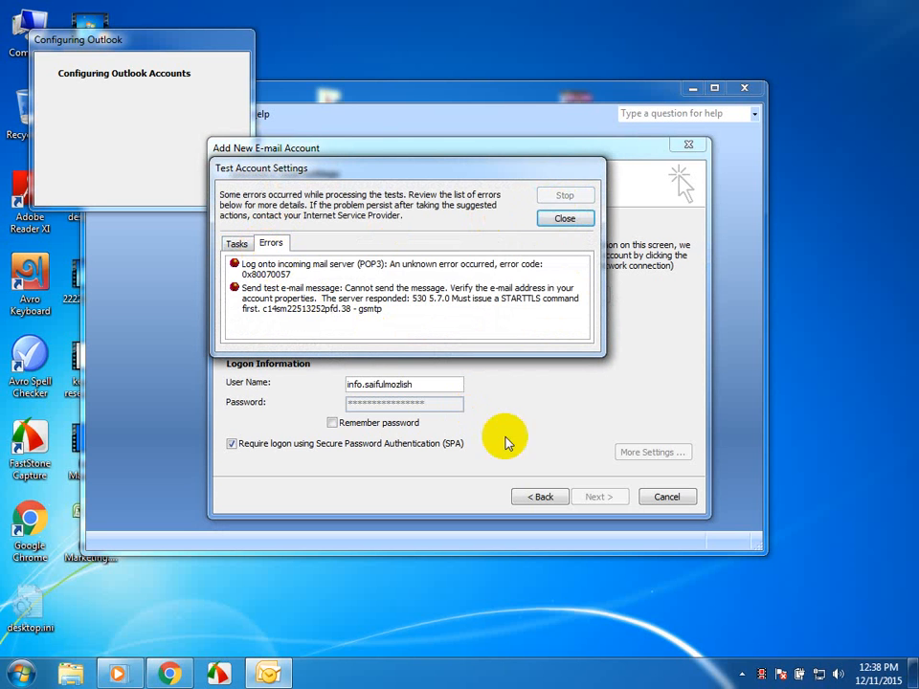
{"action": "left_click", "coordinate": [576, 216]}
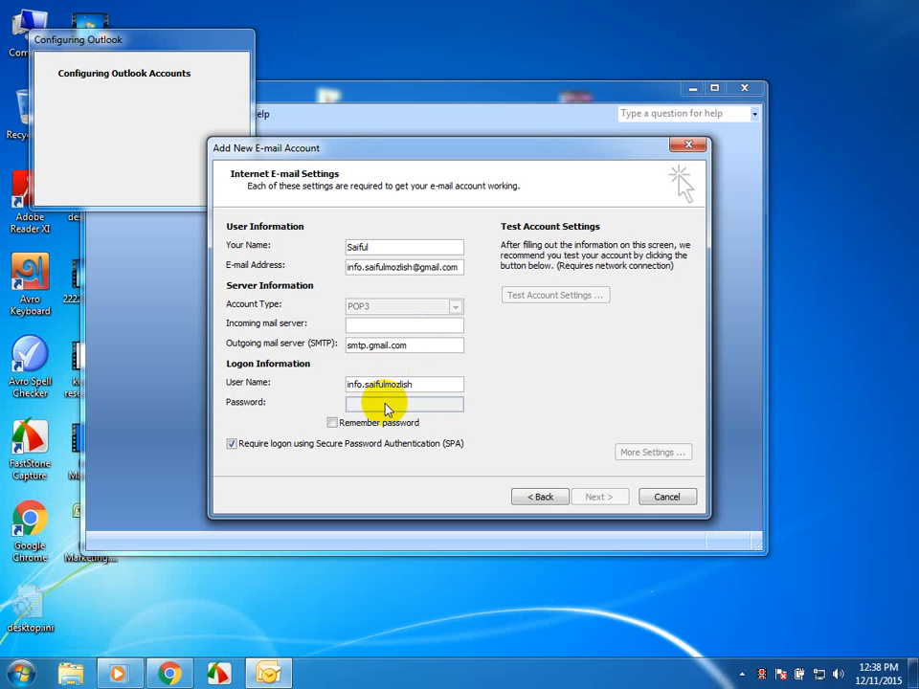
- Leave Remember password off, reload the Internet E-mail settings from the service choice, and finish the account setup
{"action": "left_click", "coordinate": [332, 422]}
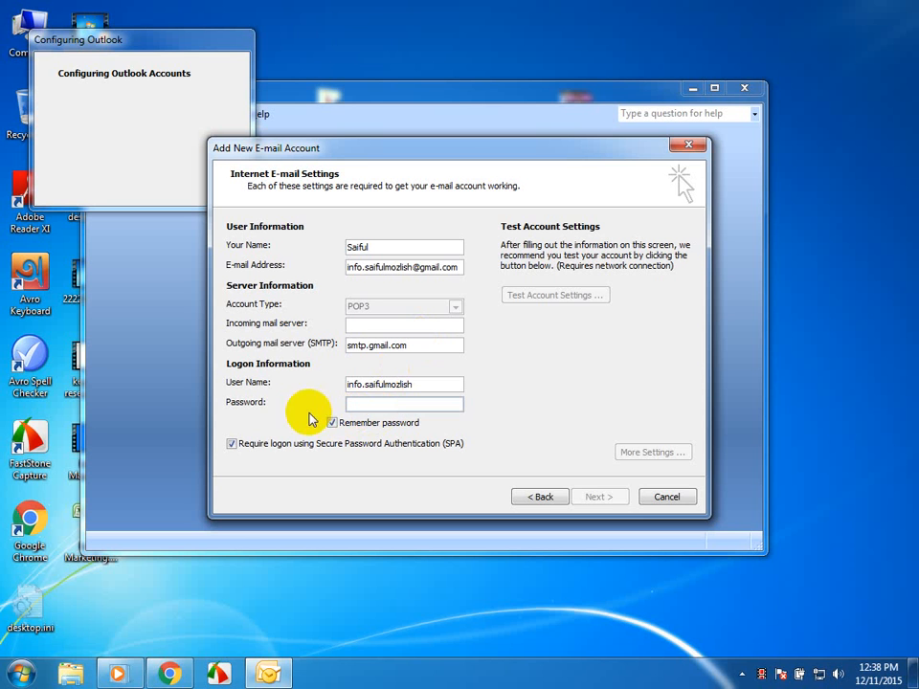
{"action": "left_click", "coordinate": [331, 422]}
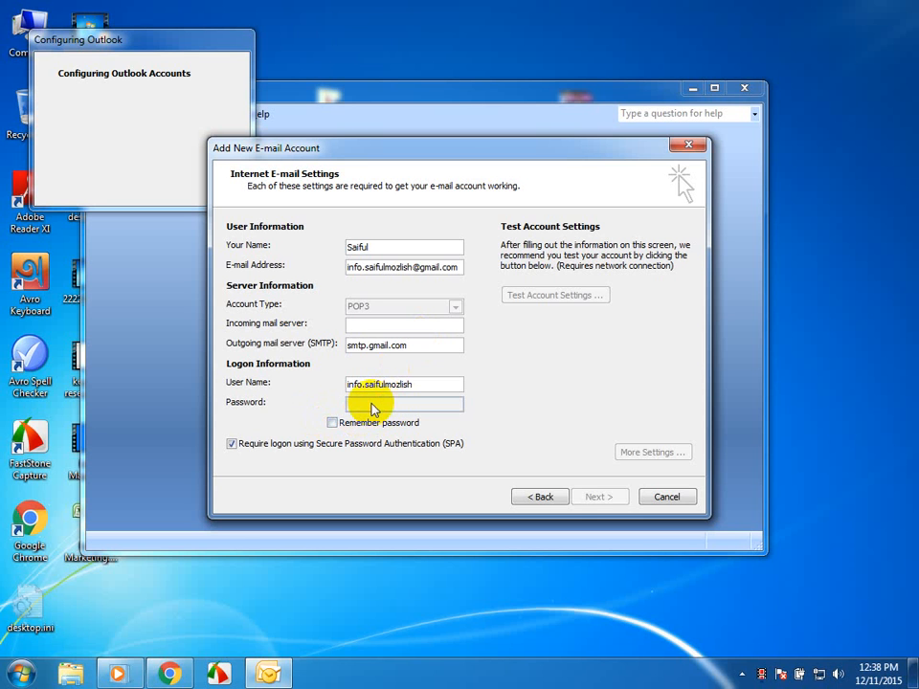
{"action": "left_click", "coordinate": [544, 500]}
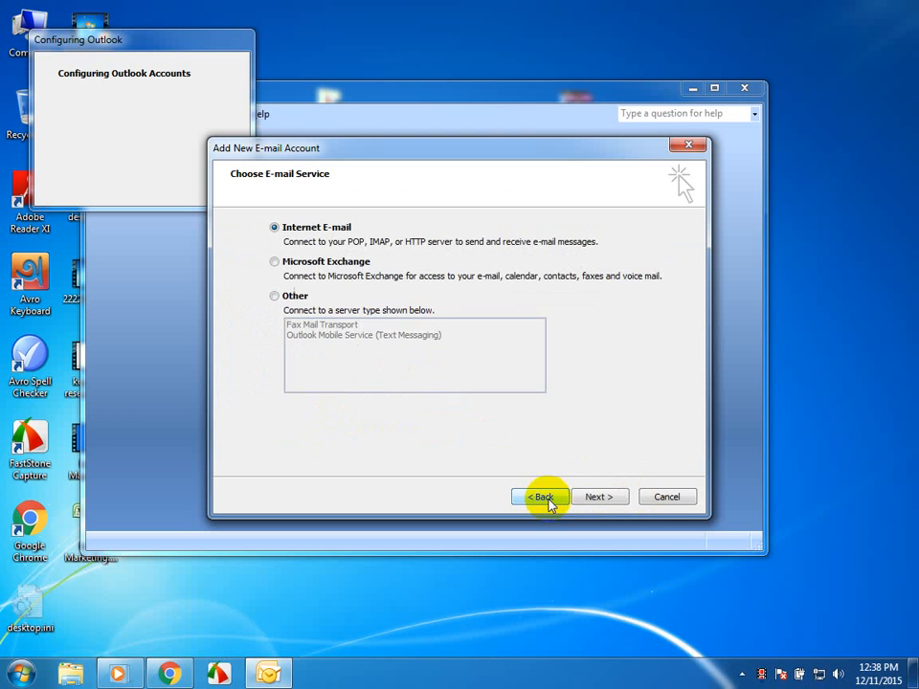
{"action": "left_click", "coordinate": [603, 498]}
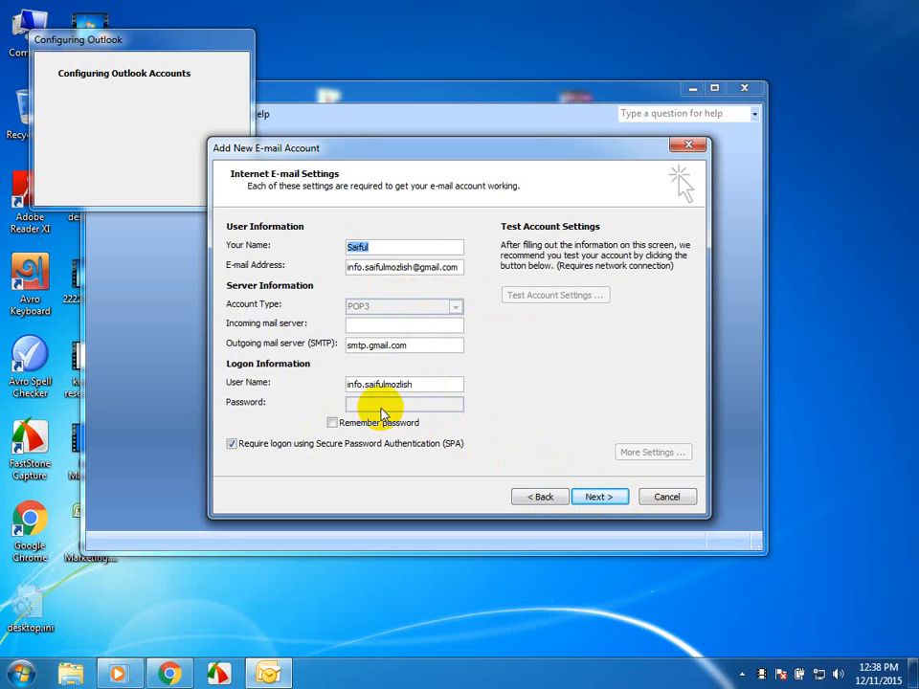
{"action": "left_click", "coordinate": [592, 497]}
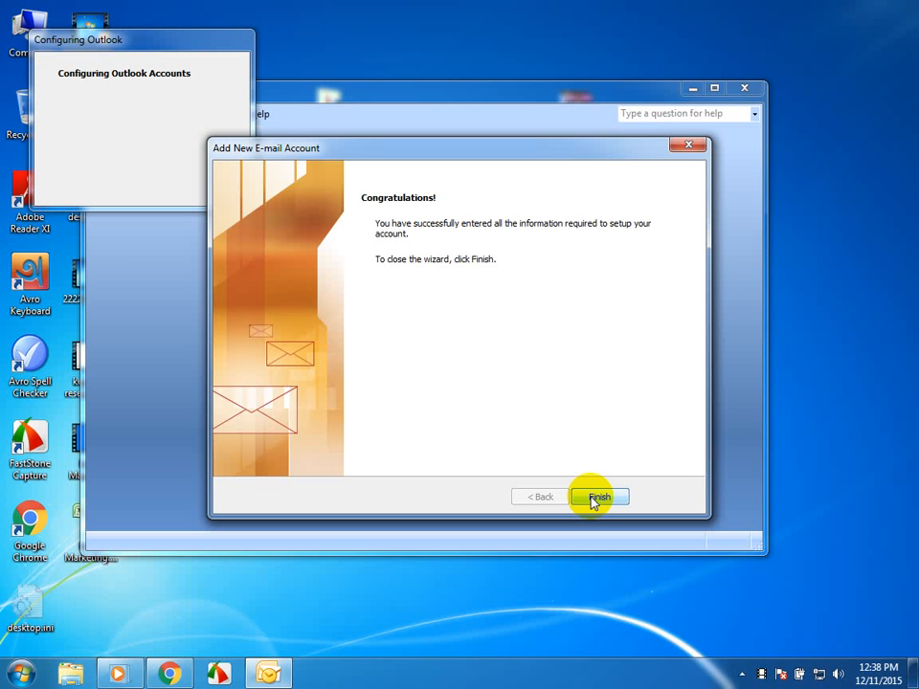
{"action": "left_click", "coordinate": [597, 497]}
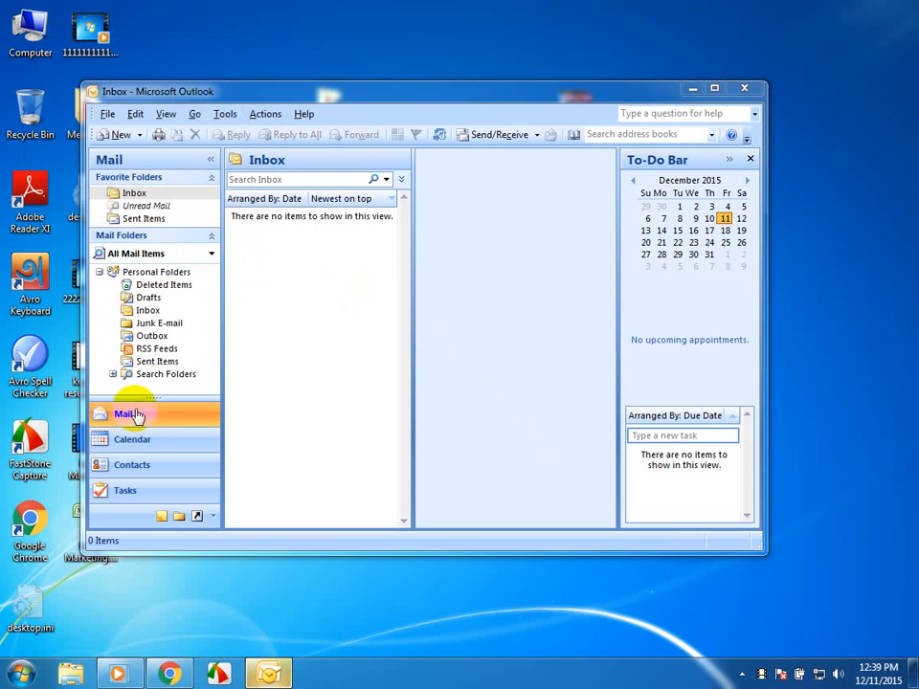
- Accept synchronizing the RSS Feeds with the Common Feed List and open the account settings
{"action": "left_click", "coordinate": [228, 116]}
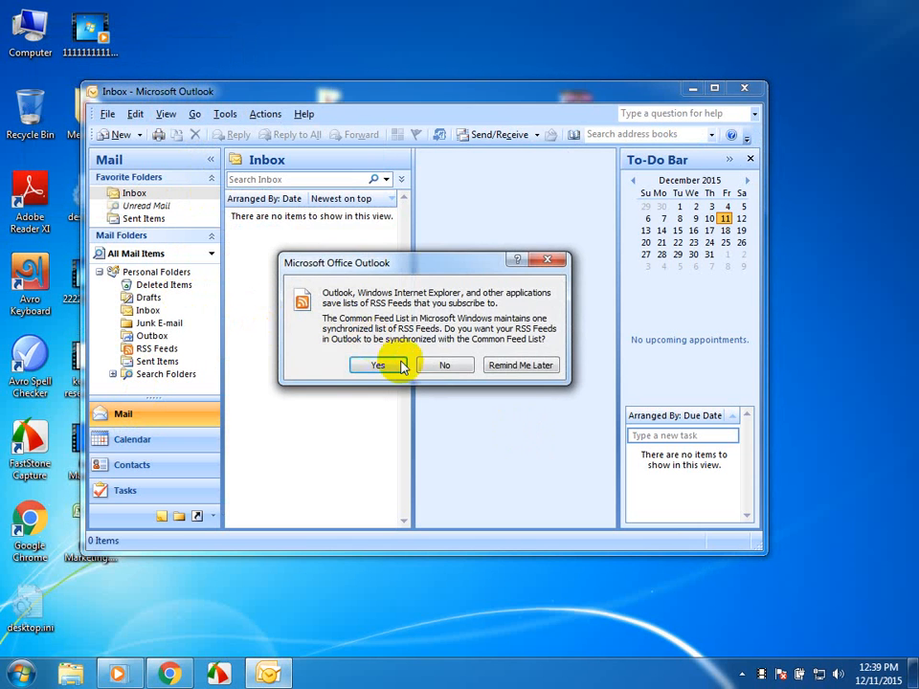
{"action": "left_click", "coordinate": [383, 364]}
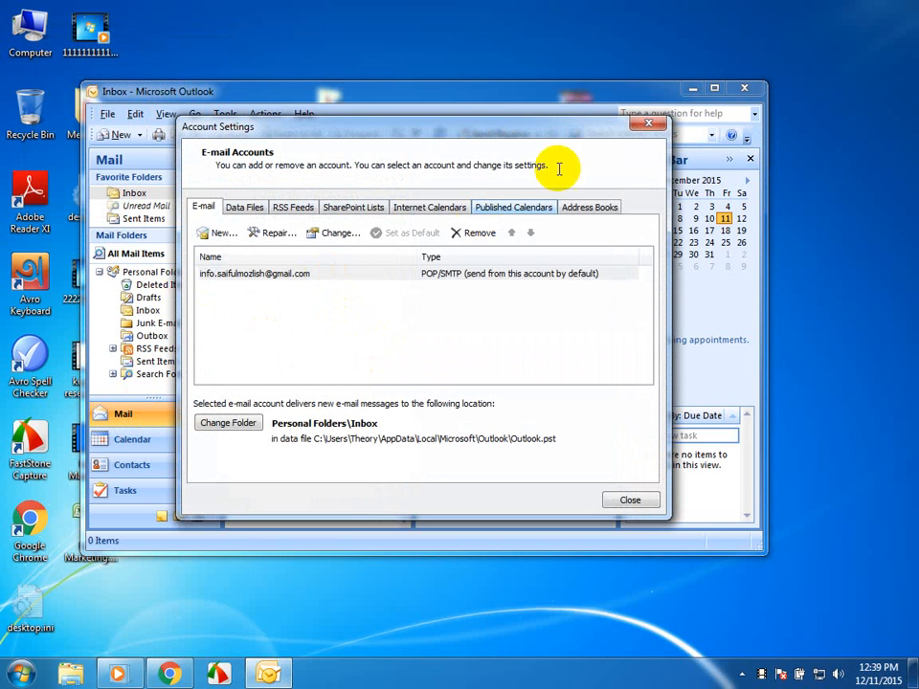
- Close the account settings and switch from Outlook to the Email Marketing.xlsx workbook in Excel
{"action": "left_click", "coordinate": [622, 496]}
{"action": "left_click", "coordinate": [716, 90]}
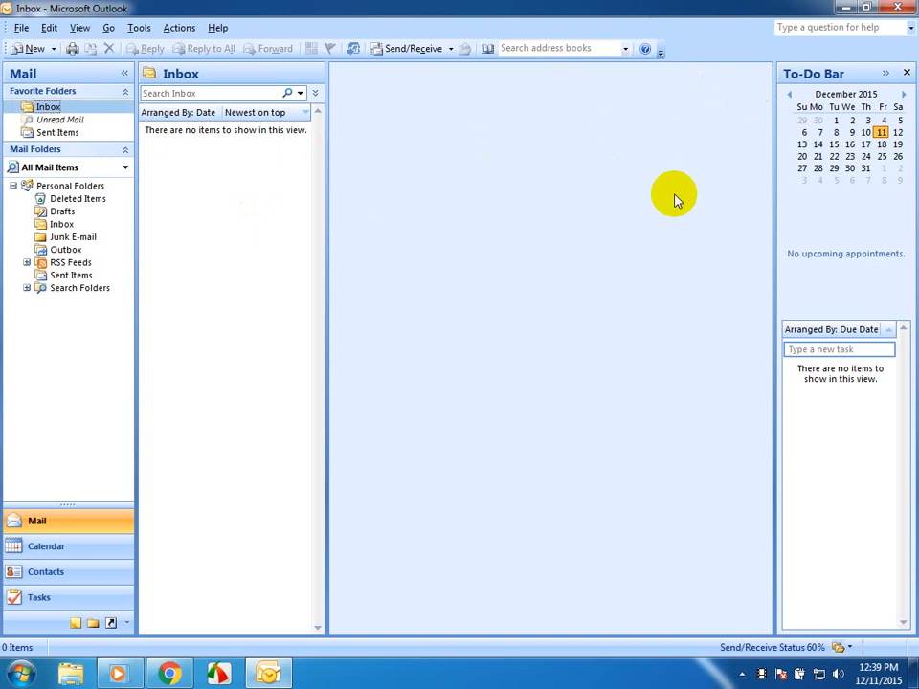
{"action": "left_click", "coordinate": [845, 10]}
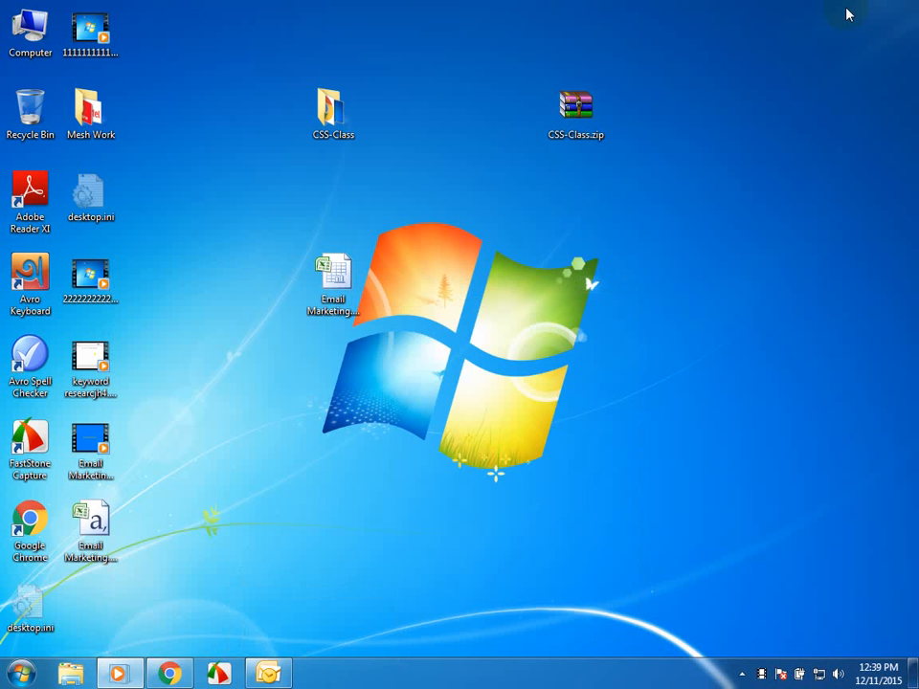
{"action": "left_click", "coordinate": [319, 286]}
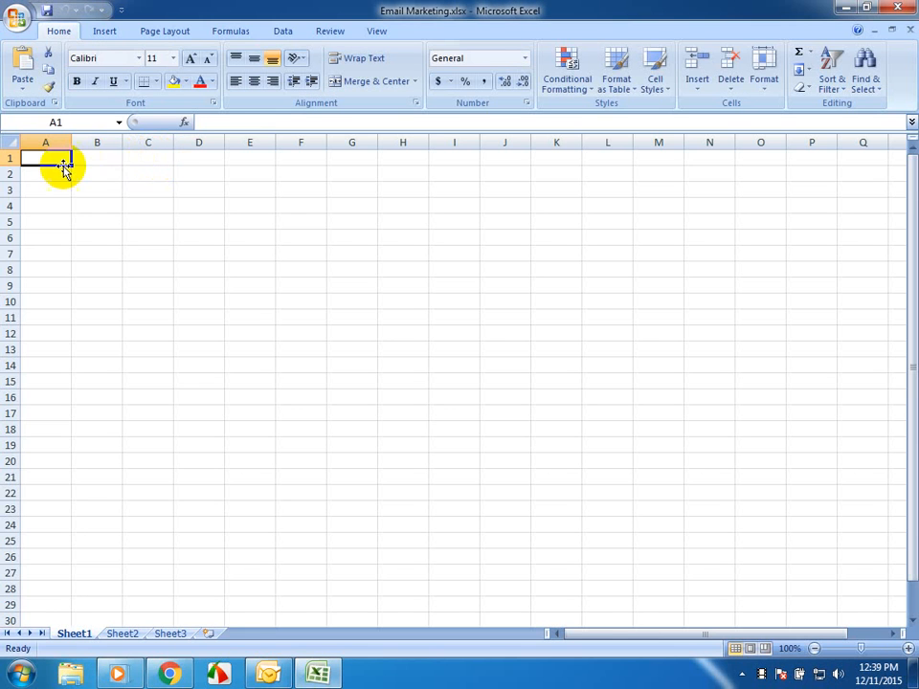
{"action": "left_click_drag", "start_coordinate": [71, 142], "coordinate": [212, 141]}
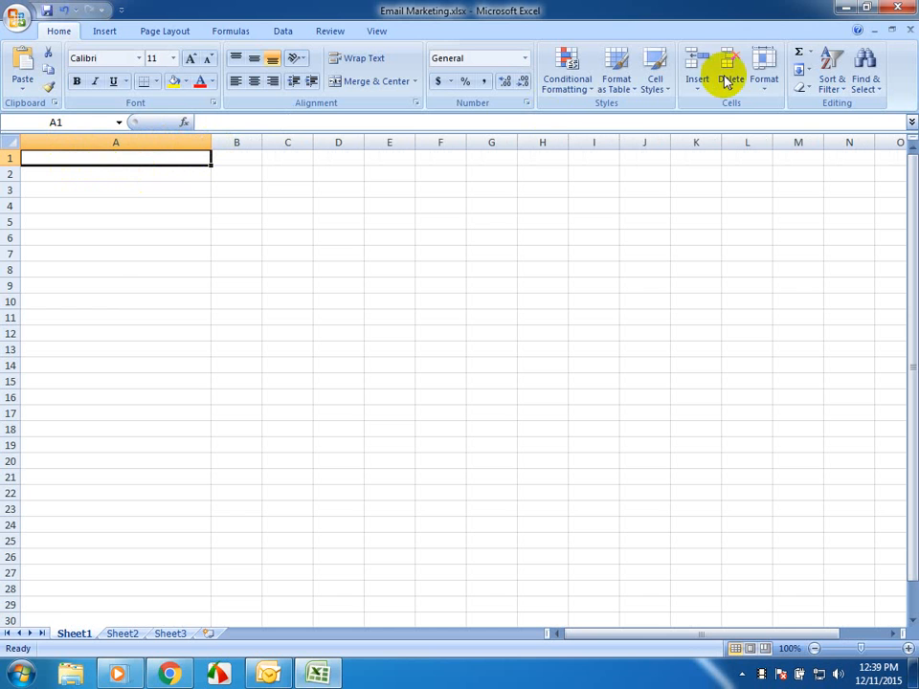
{"action": "left_click", "coordinate": [845, 8]}
{"action": "double_click", "coordinate": [331, 272]}
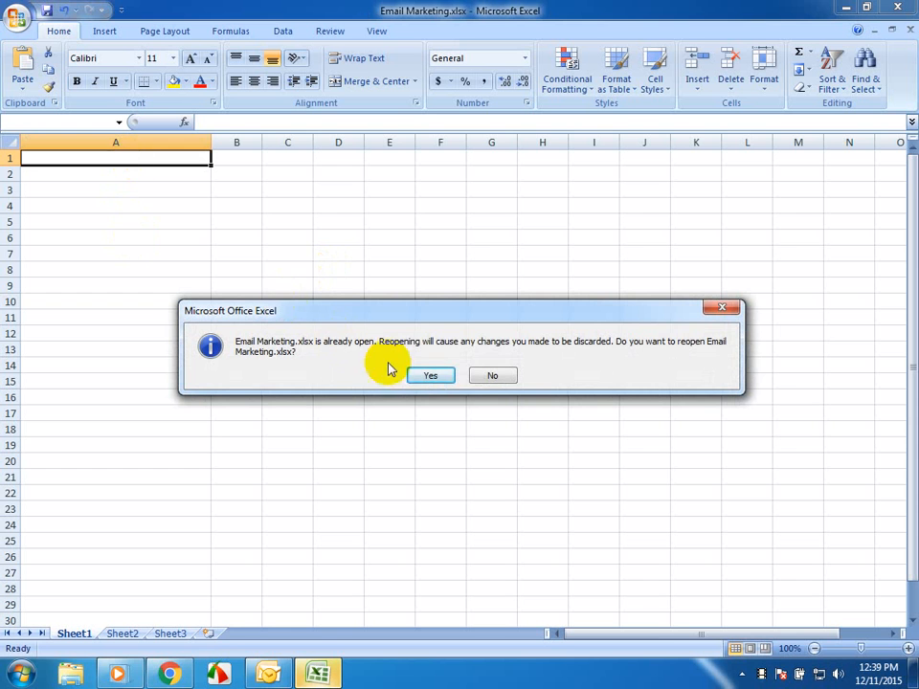
{"action": "left_click", "coordinate": [433, 377]}
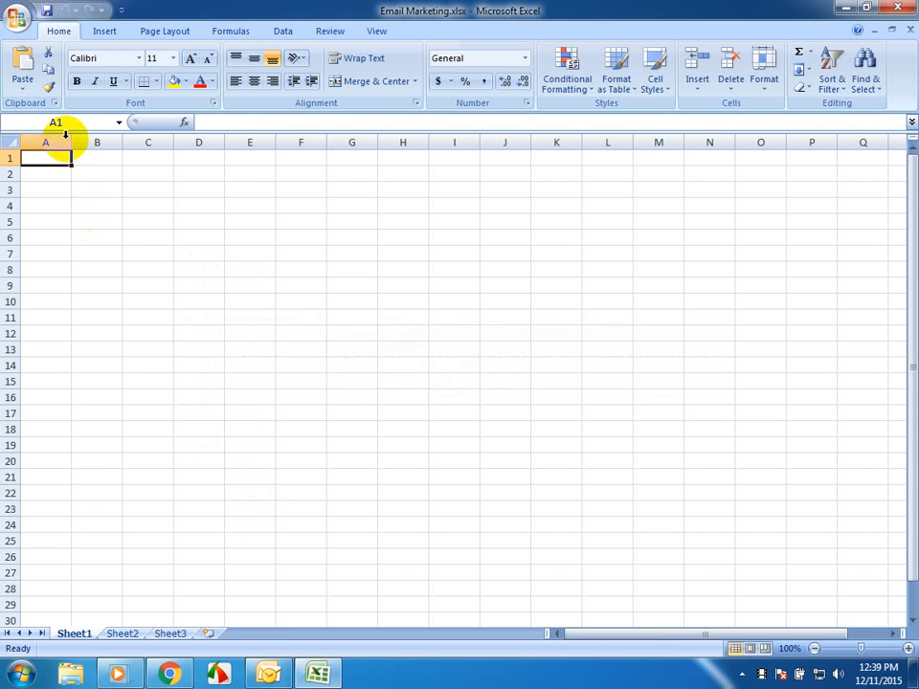
- Widen column A to fit e-mail addresses and enter the header Email in A1
{"action": "left_click_drag", "start_coordinate": [72, 144], "coordinate": [216, 147]}
{"action": "type", "text": "e"}
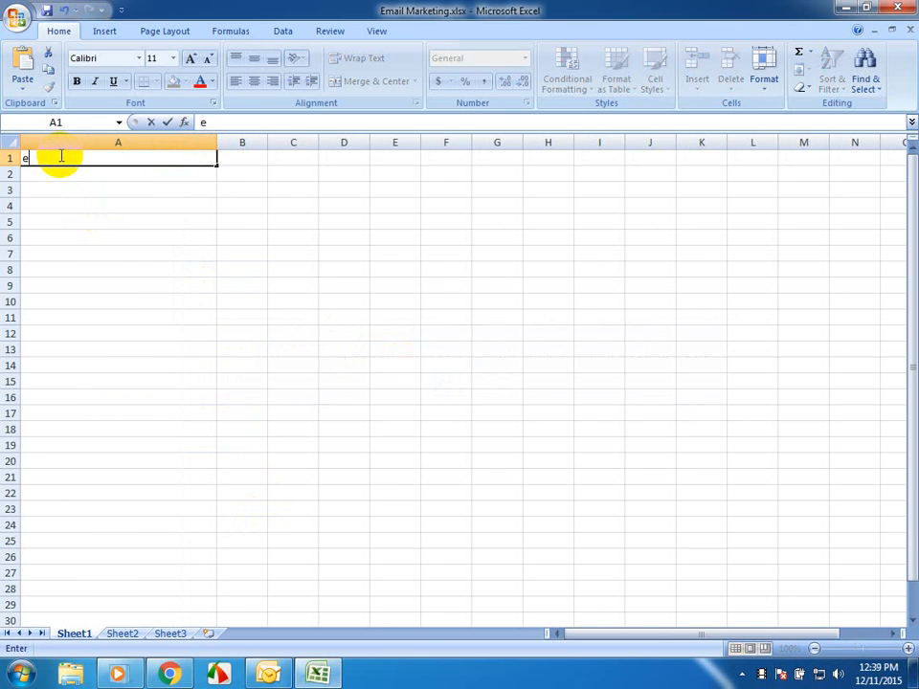
{"action": "type", "text": "mail"}
{"action": "key", "text": "Tab"}
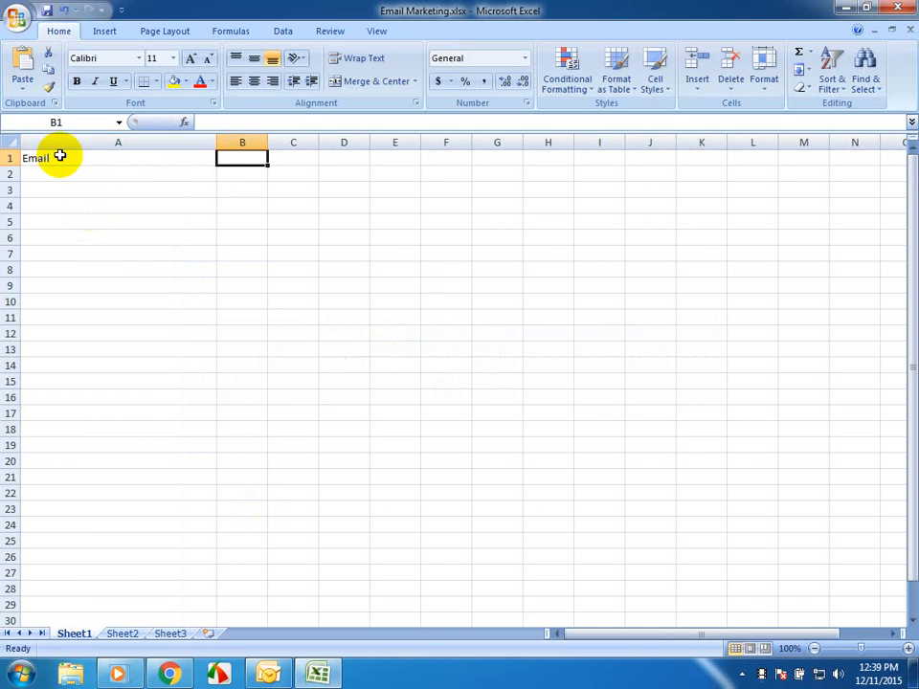
- Enter the headers First Name in B1 and Last name in C1
{"action": "type", "text": "Fir"}
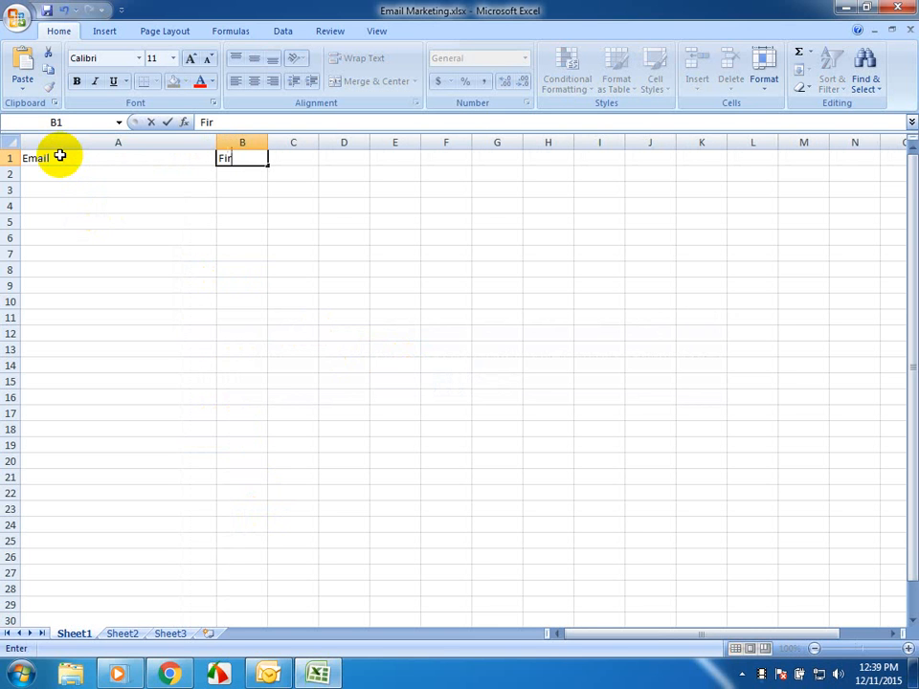
{"action": "type", "text": "st Name"}
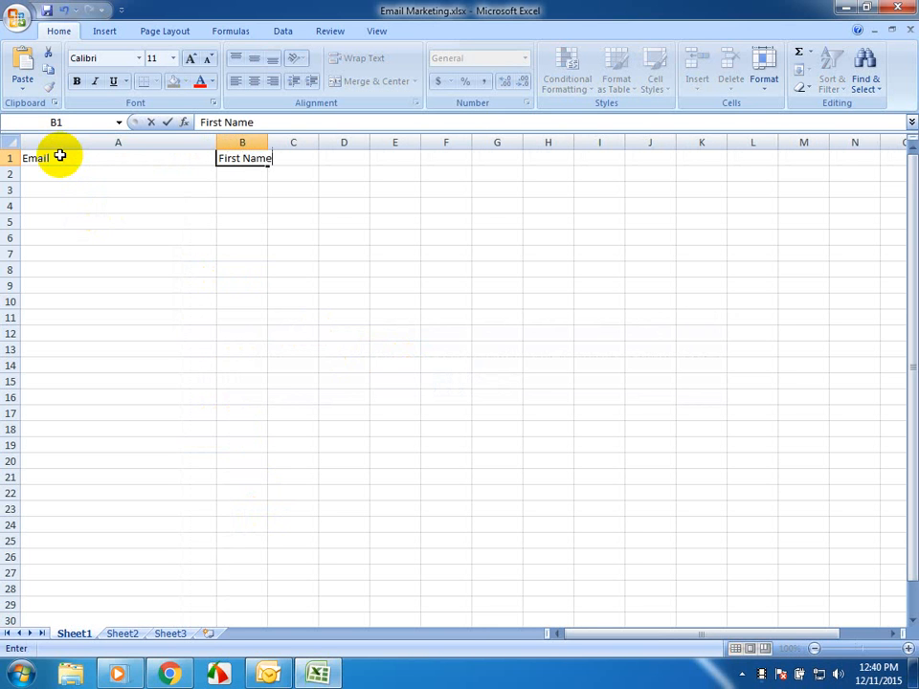
{"action": "key", "text": "Tab"}
{"action": "type", "text": "L"}
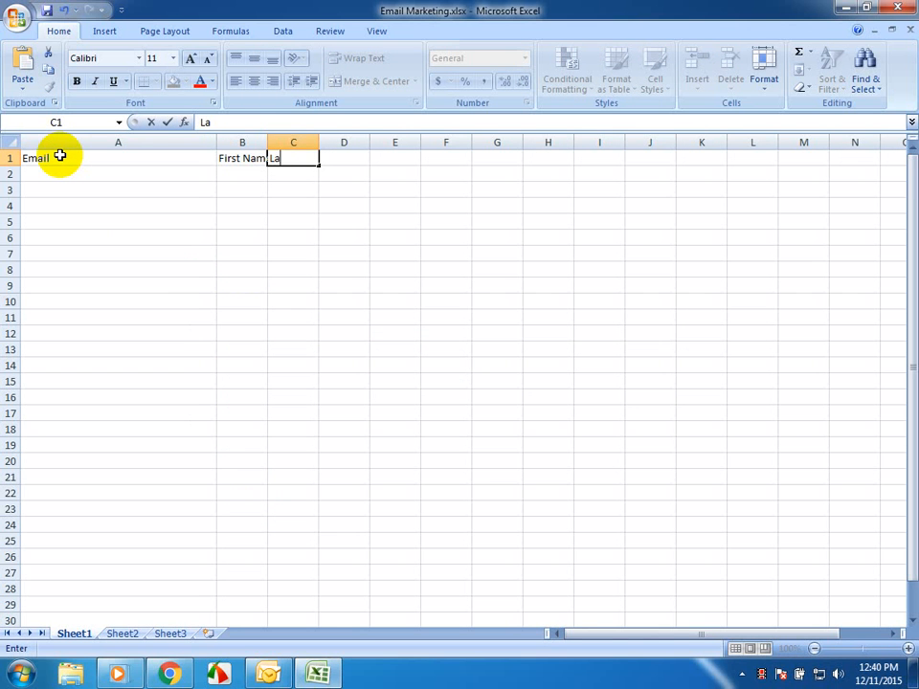
{"action": "type", "text": "ast name"}
{"action": "key", "text": "Tab"}
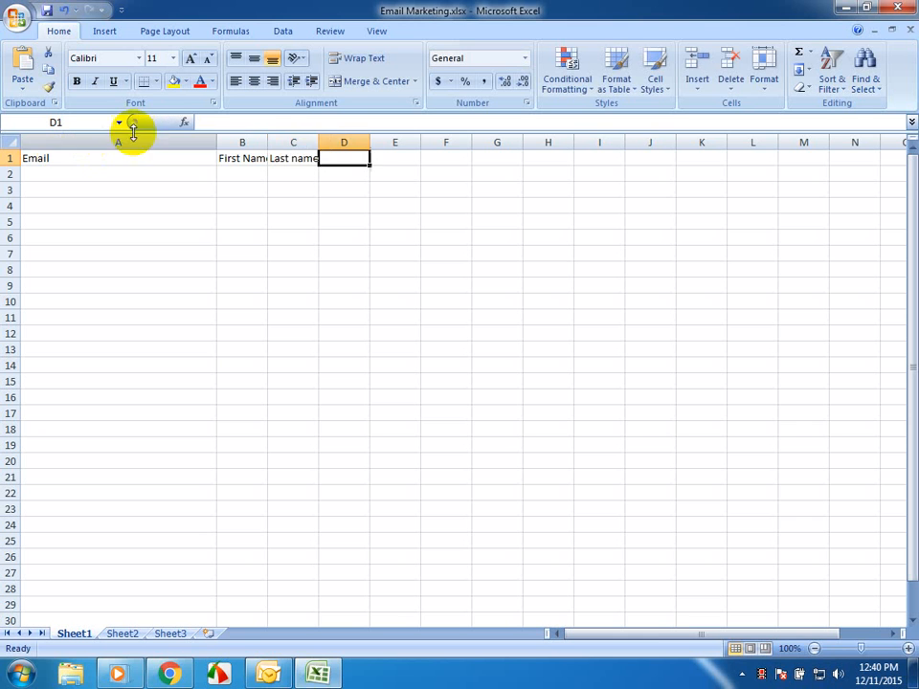
- Widen columns B and C so that the name headers fit with room to spare
{"action": "left_click_drag", "start_coordinate": [317, 144], "coordinate": [363, 142]}
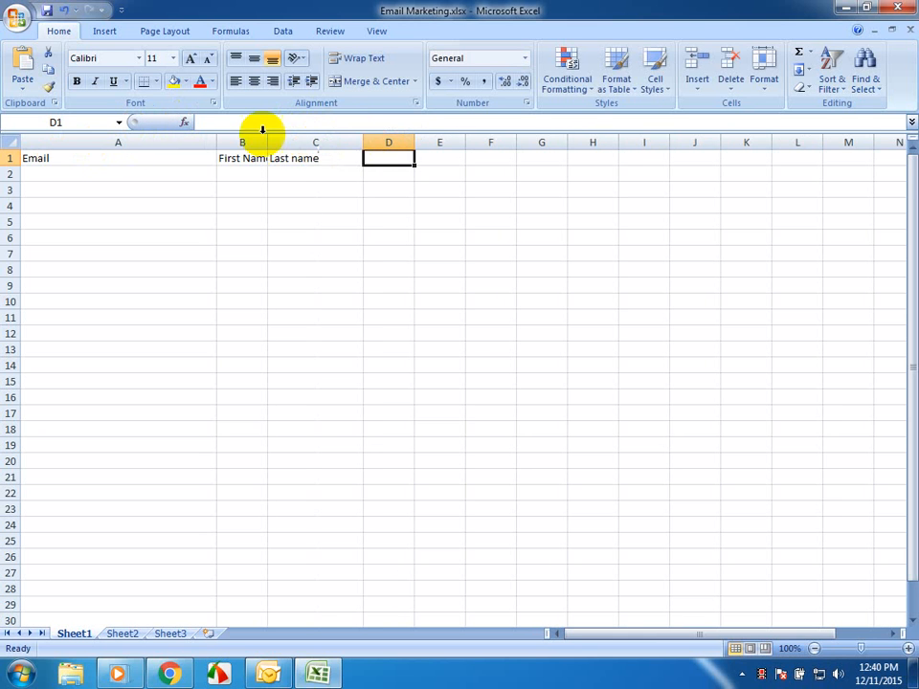
{"action": "left_click_drag", "start_coordinate": [268, 142], "coordinate": [340, 144]}
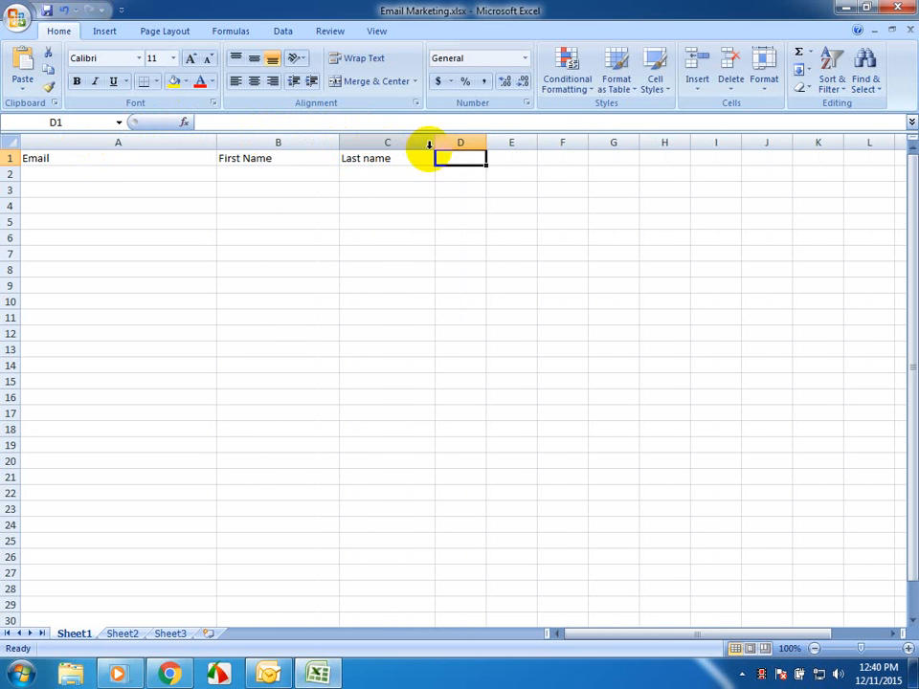
{"action": "left_click_drag", "start_coordinate": [435, 144], "coordinate": [445, 143]}
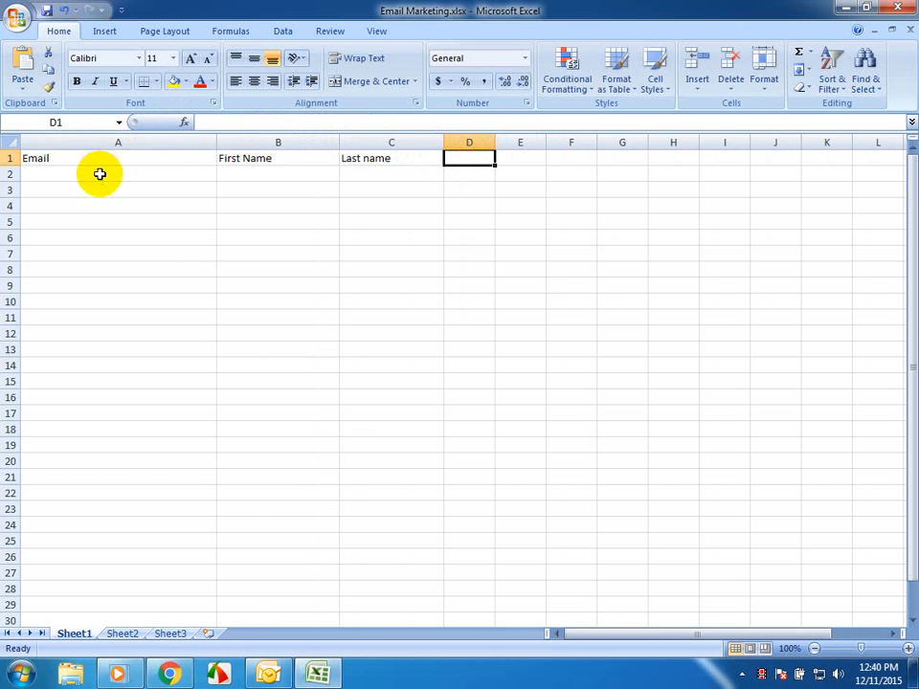
- Enter the first contact's e-mail address in A2
{"action": "left_click", "coordinate": [99, 173]}
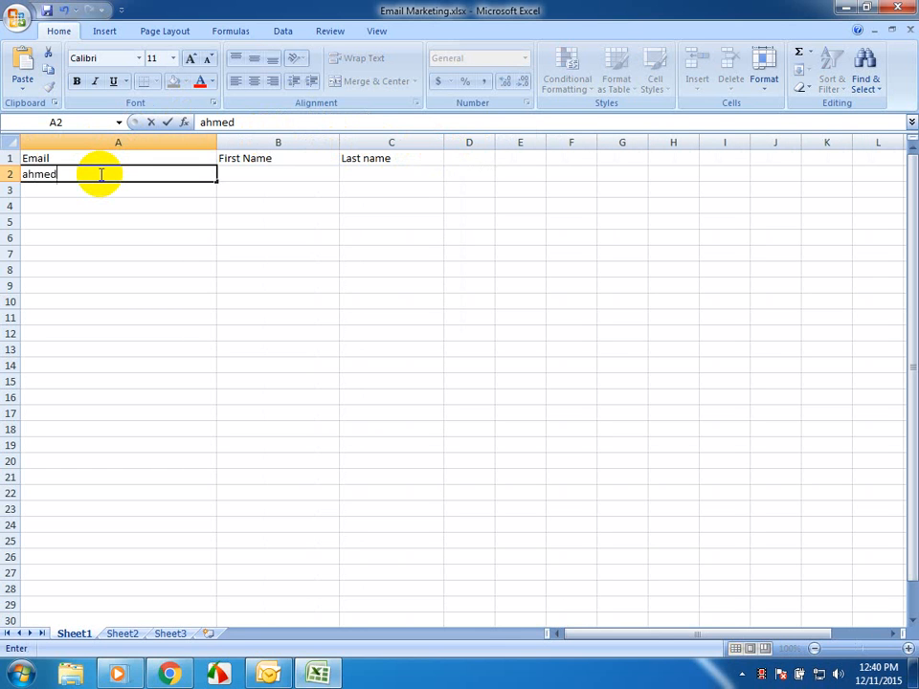
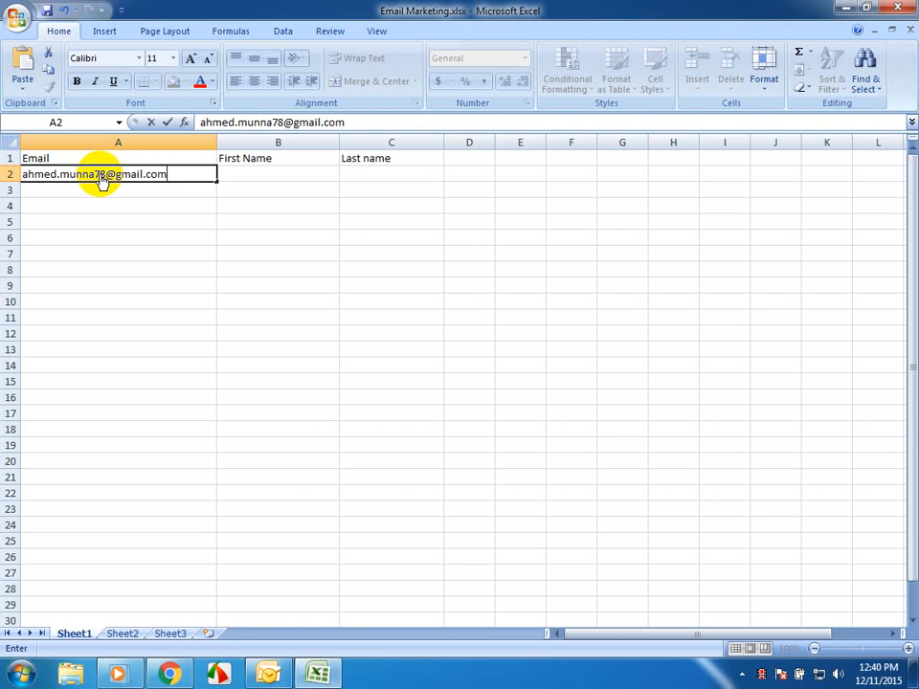
{"action": "key", "text": "Tab"}
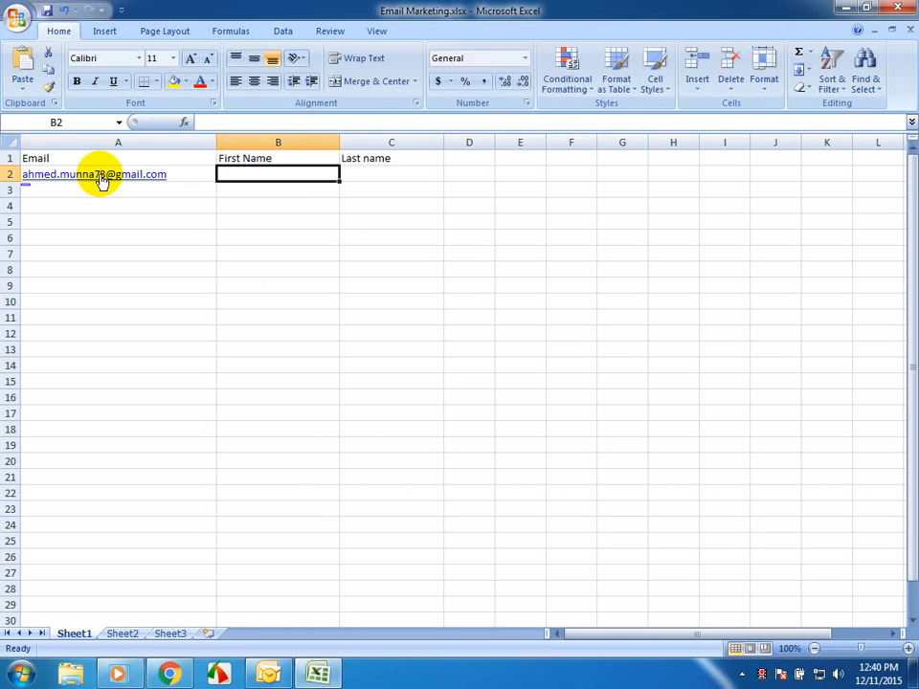
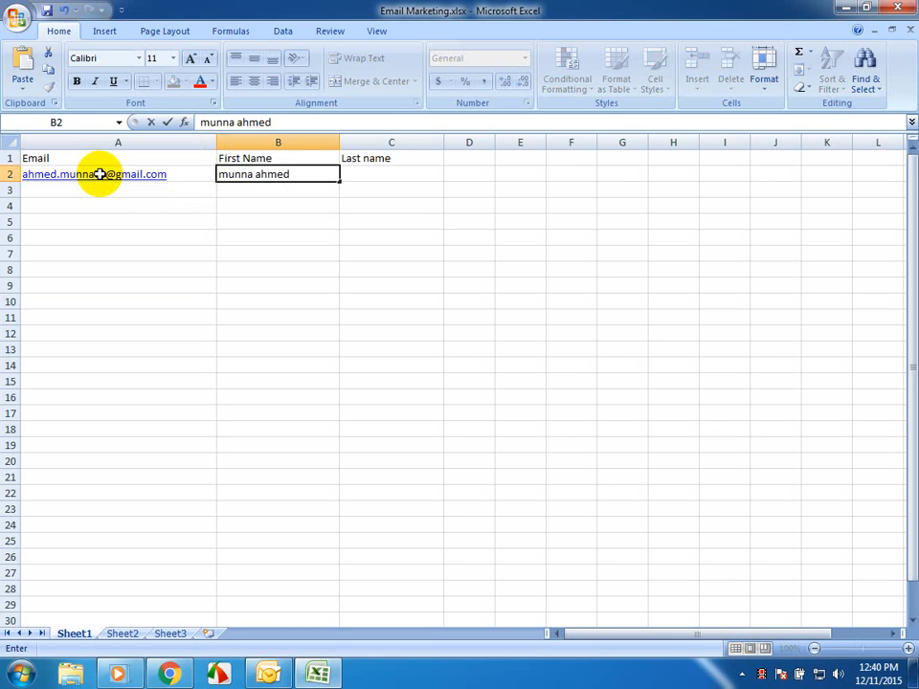
- Enter the first contact's full name in B2, under First Name
{"action": "left_click", "coordinate": [99, 174], "text": "shift"}
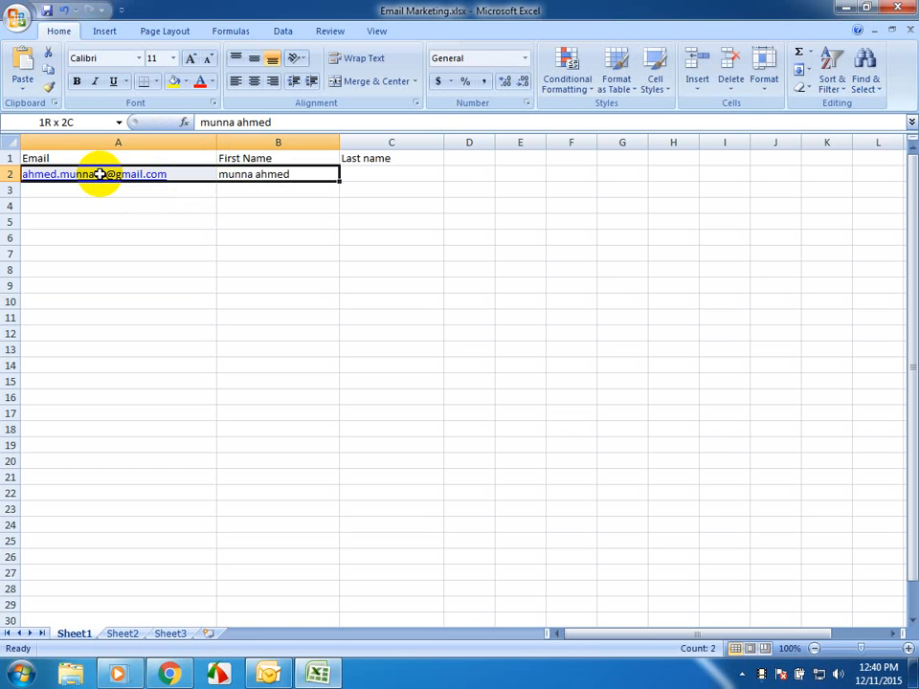
{"action": "left_click", "coordinate": [263, 224]}
- Move the last-name part of the entry in B2 to C2, under Last name
{"action": "left_click", "coordinate": [283, 174]}
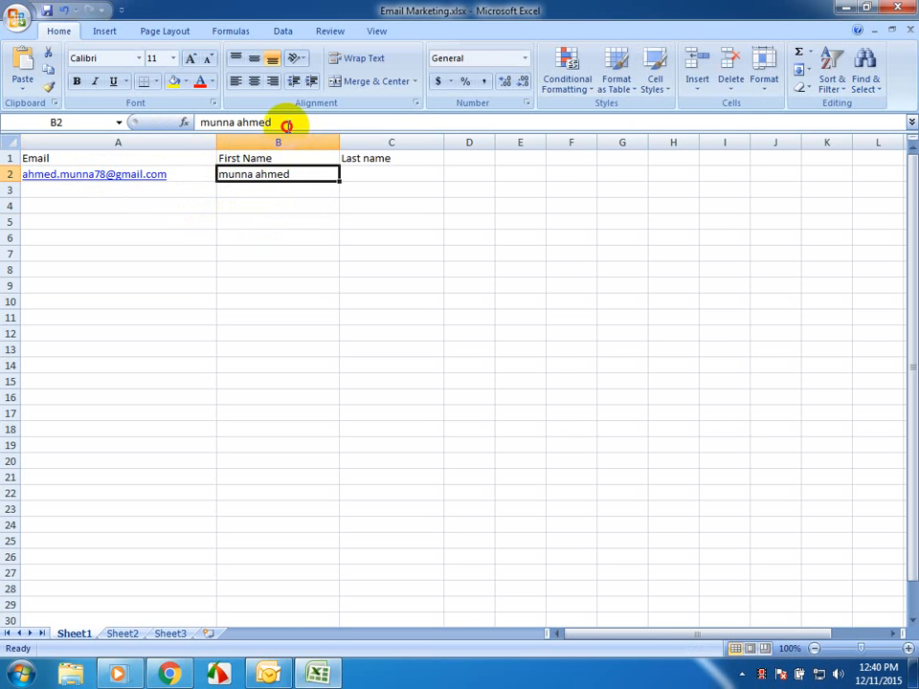
{"action": "left_click_drag", "start_coordinate": [285, 123], "coordinate": [241, 122]}
{"action": "key", "text": "ctrl+x"}
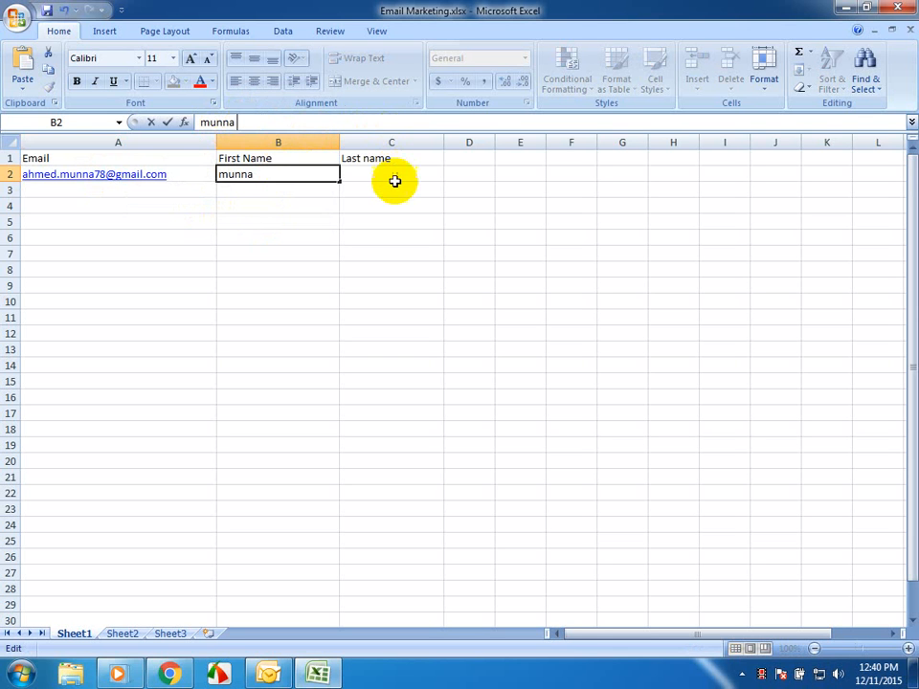
{"action": "left_click", "coordinate": [393, 178]}
{"action": "key", "text": "ctrl+v"}
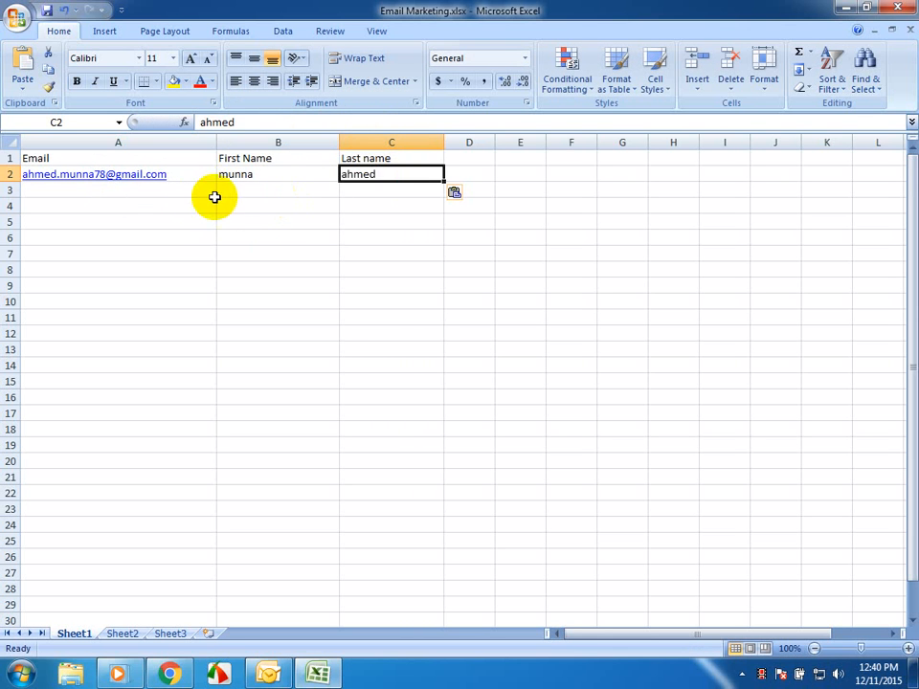
- Enter the second contact's e-mail address in A3
{"action": "left_click", "coordinate": [191, 200]}
{"action": "left_click", "coordinate": [191, 191]}
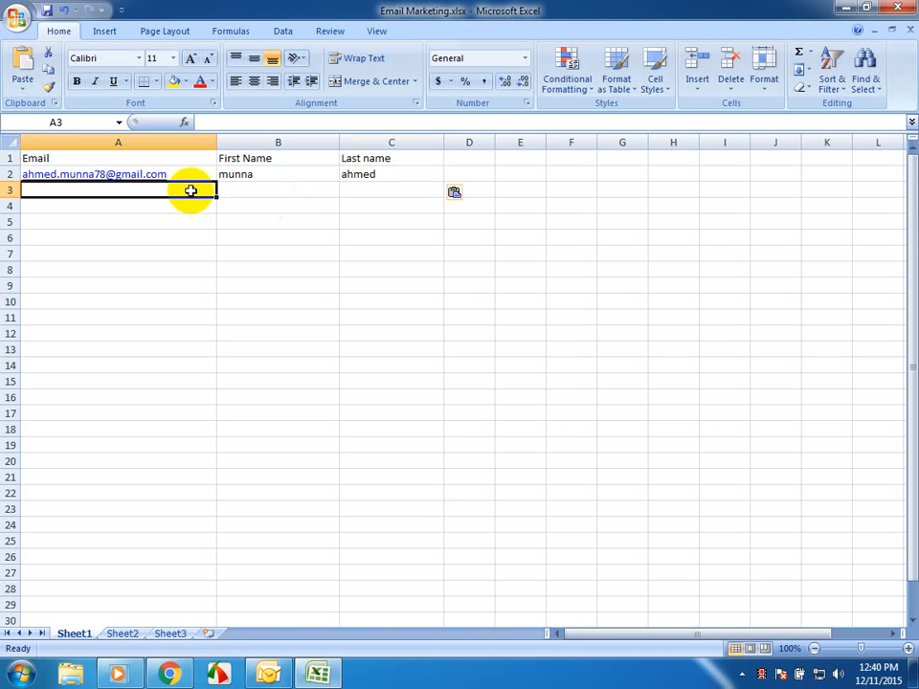
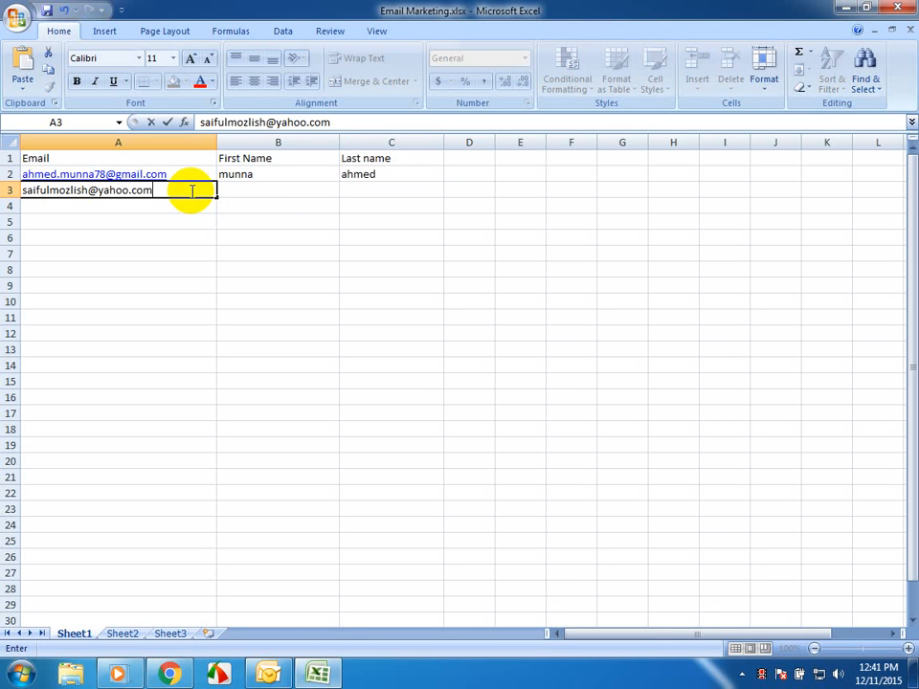
{"action": "key", "text": "Tab"}
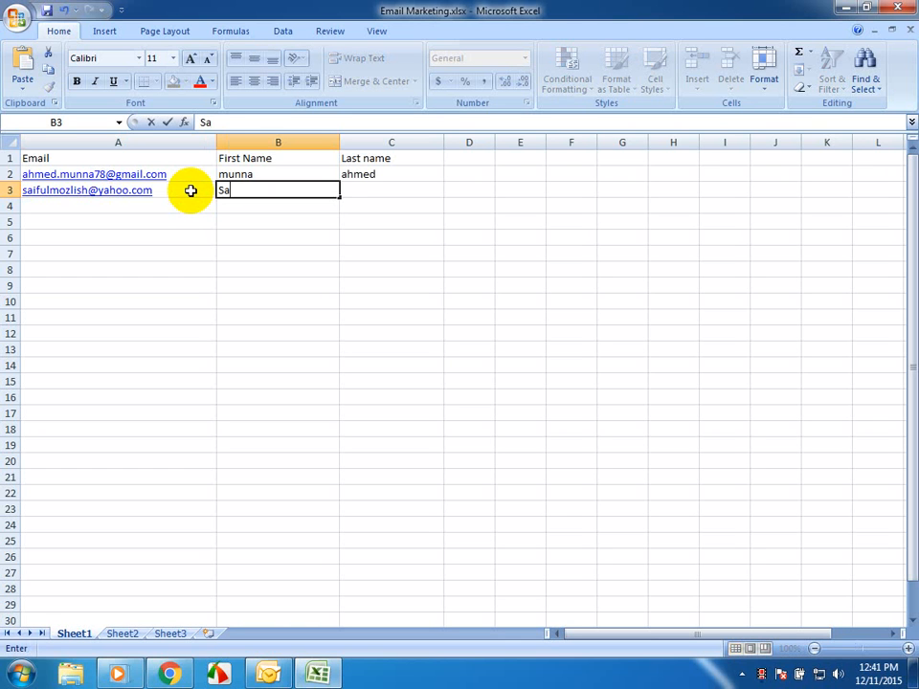
- Enter the second contact's first name in B3 and last name in C3
{"action": "key", "text": "Tab"}
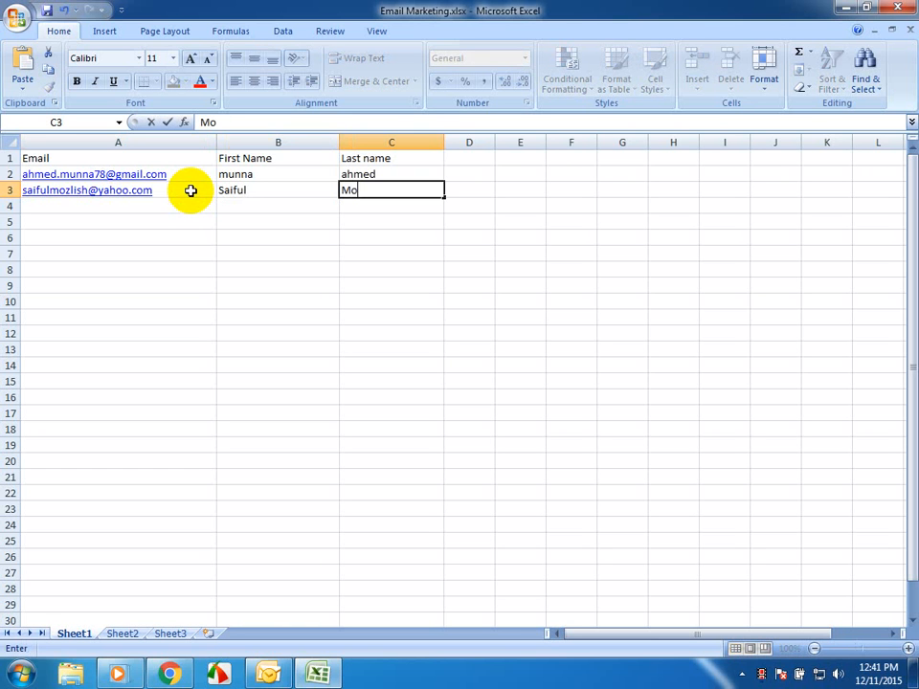
{"action": "key", "text": "Return"}
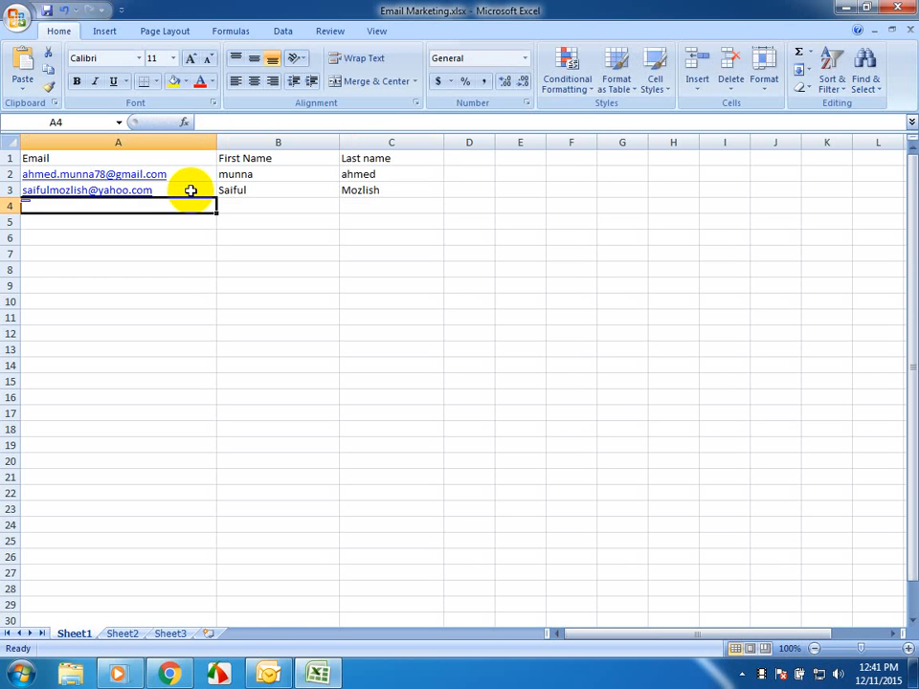
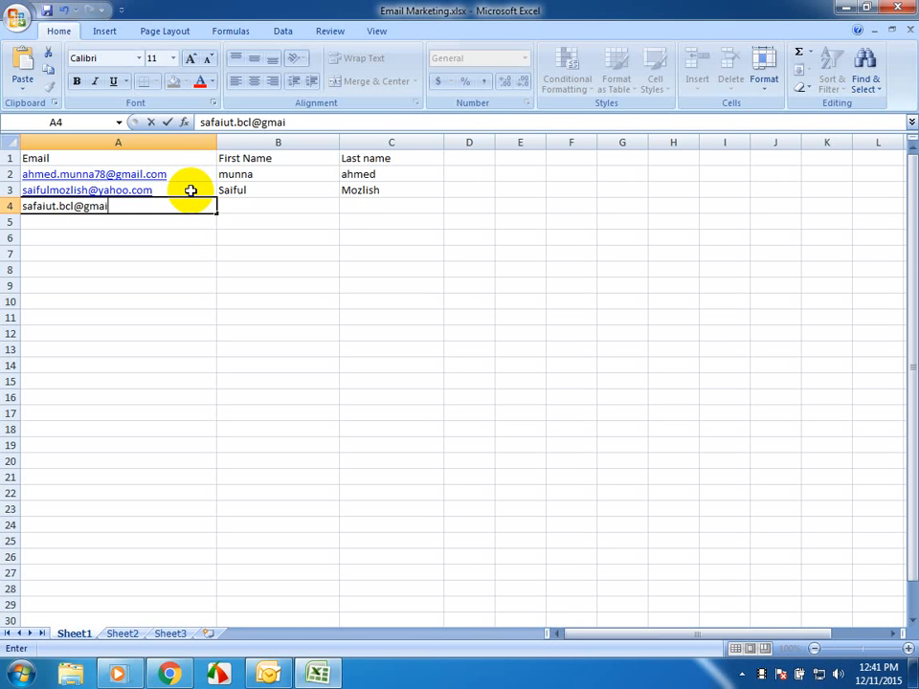
- Enter the third contact's e-mail address in A4
{"action": "key", "text": "Tab"}
- Enter the third contact's first name in B4 and last name in C4
{"action": "type", "text": "s"}
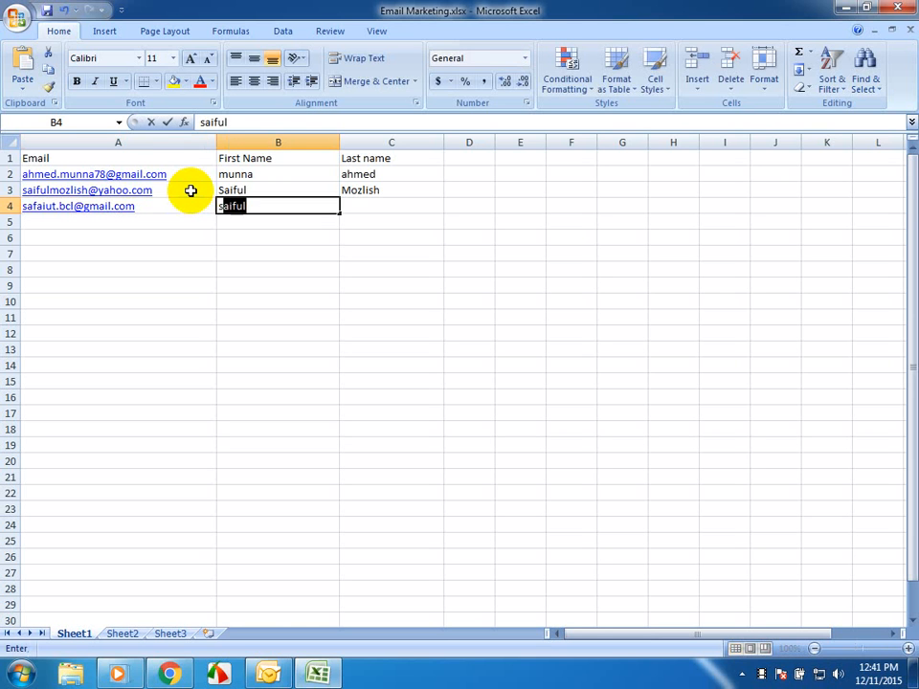
{"action": "type", "text": "afaiut"}
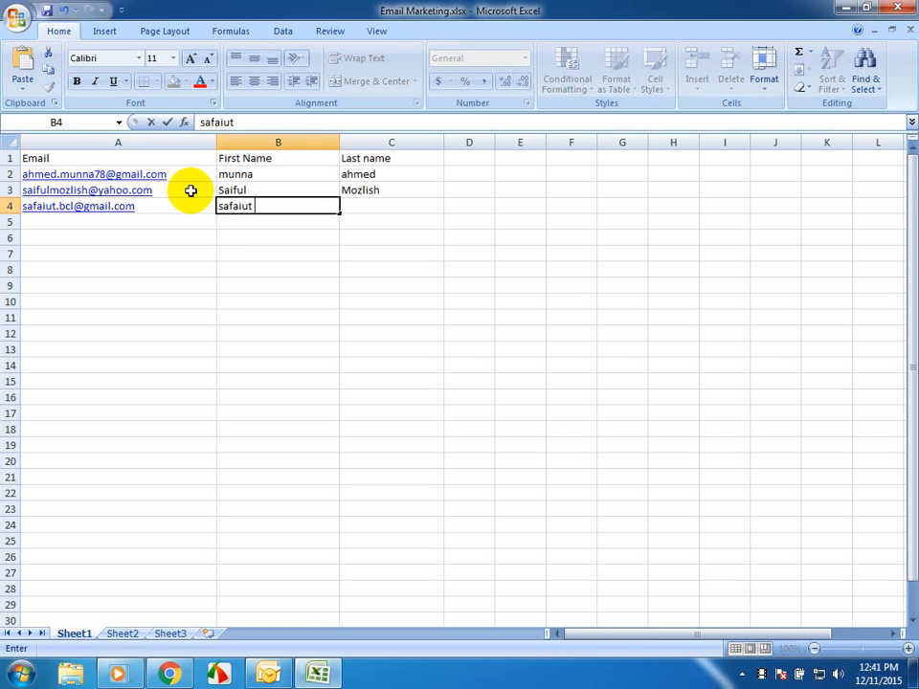
{"action": "key", "text": "Tab"}
{"action": "type", "text": "Ah"}
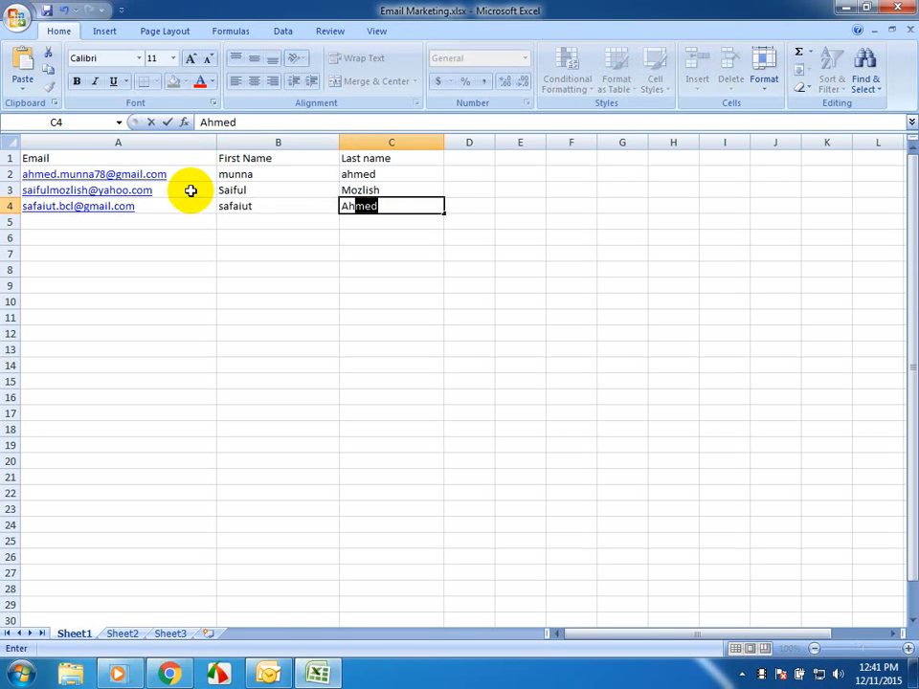
{"action": "key", "text": "Return"}
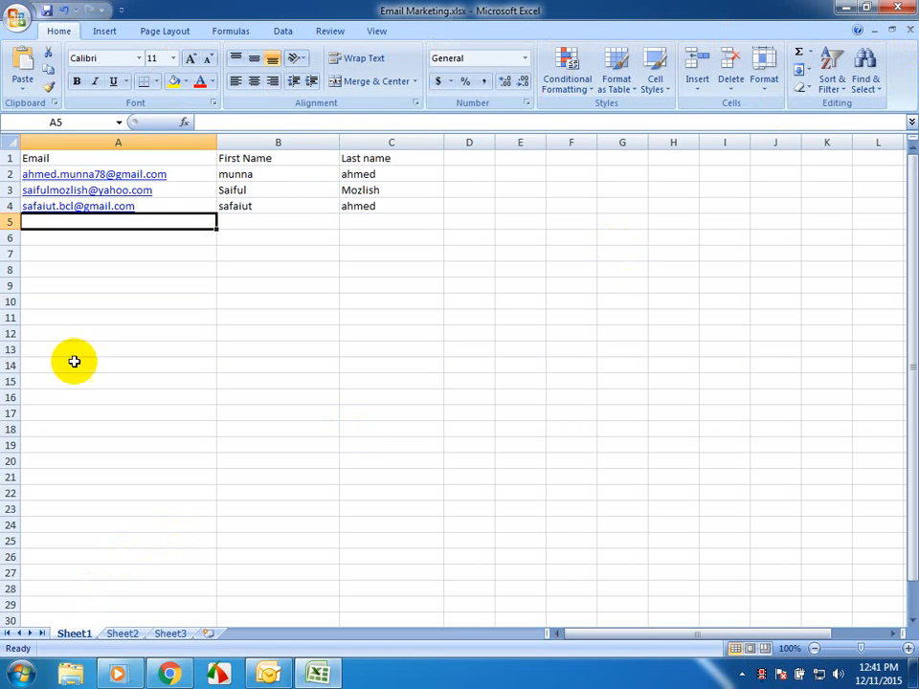
- Save the Email Marketing.xlsx workbook and close Excel
{"action": "left_click", "coordinate": [46, 11]}
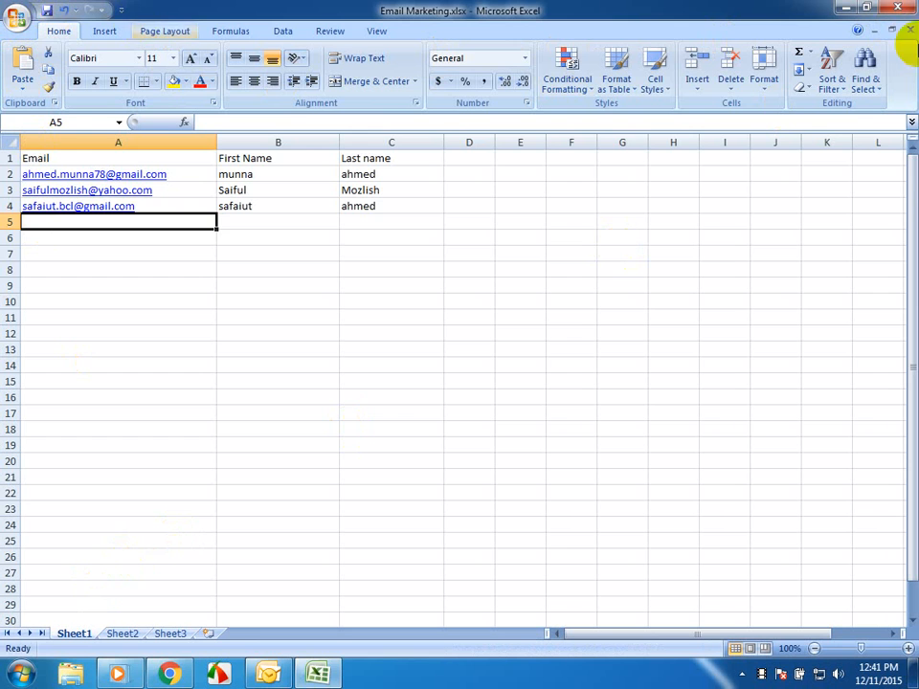
{"action": "left_click", "coordinate": [898, 9]}
{"action": "left_click", "coordinate": [338, 287]}
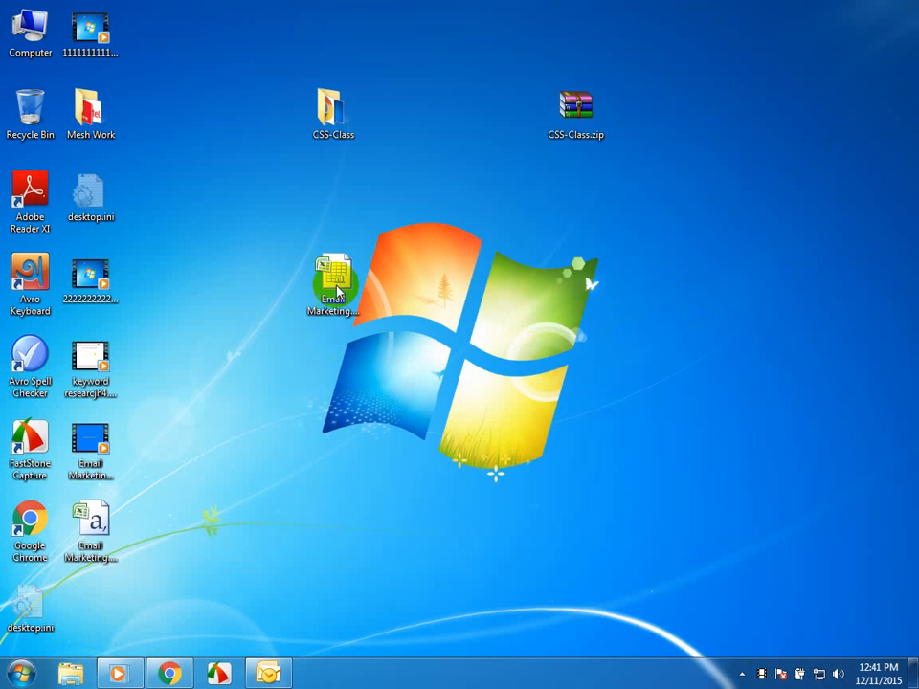
{"action": "left_click", "coordinate": [539, 301]}
{"action": "right_click", "coordinate": [509, 258]}
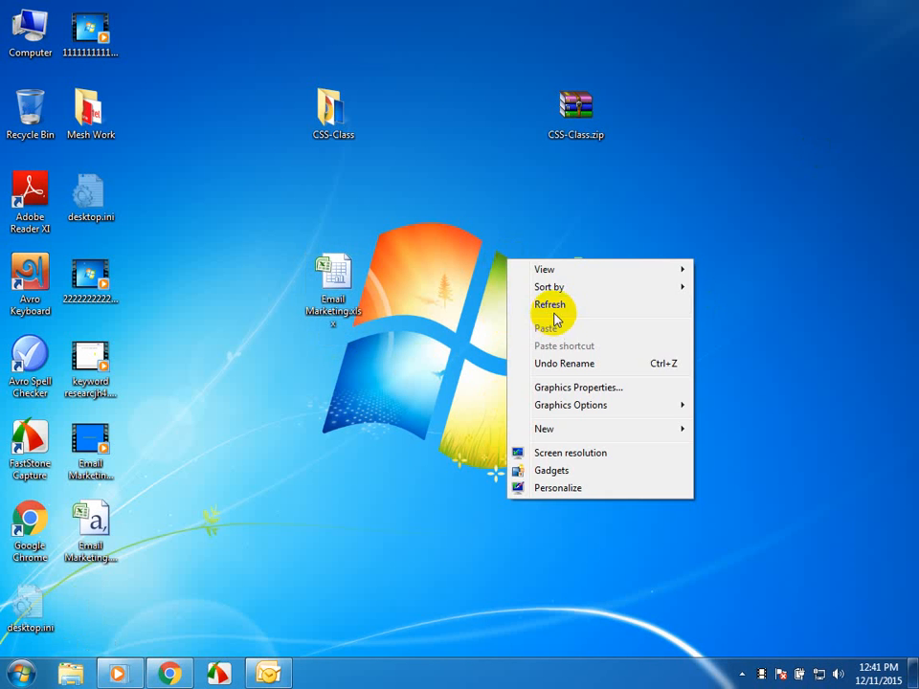
{"action": "left_click", "coordinate": [555, 305]}
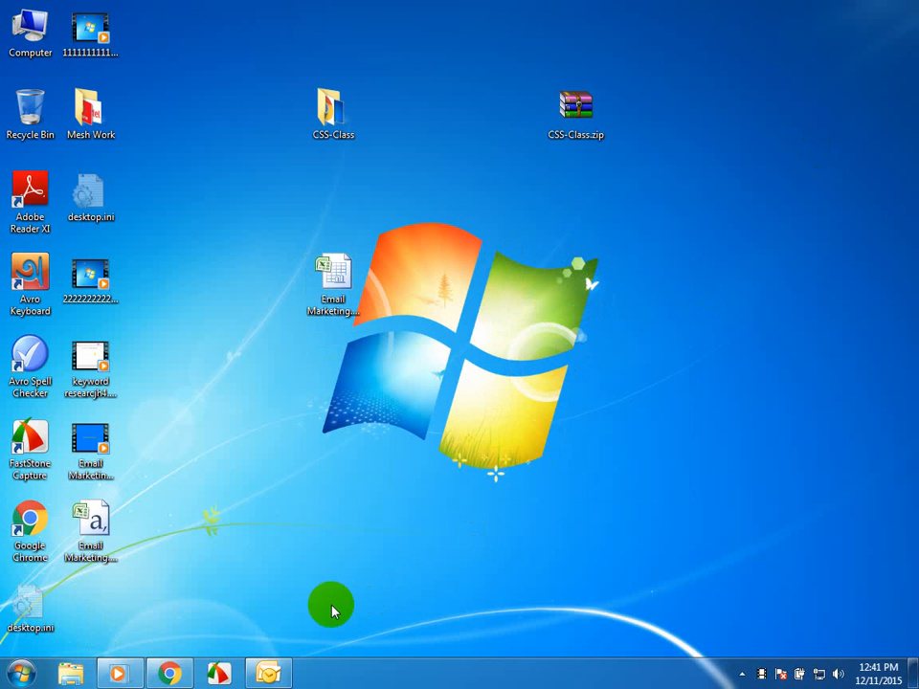
{"action": "left_click", "coordinate": [265, 676]}
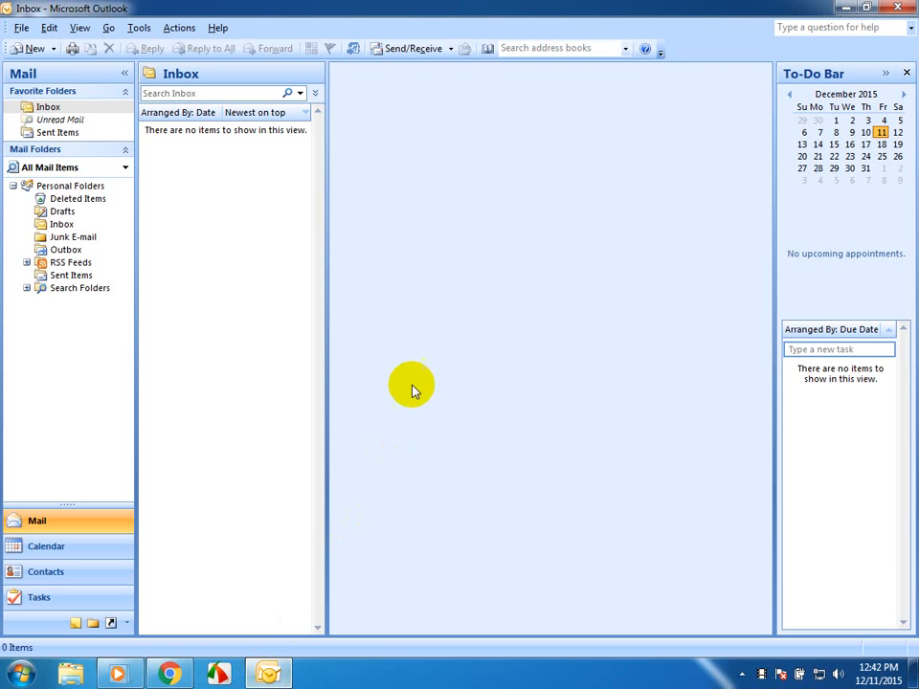
{"action": "left_click", "coordinate": [843, 8]}
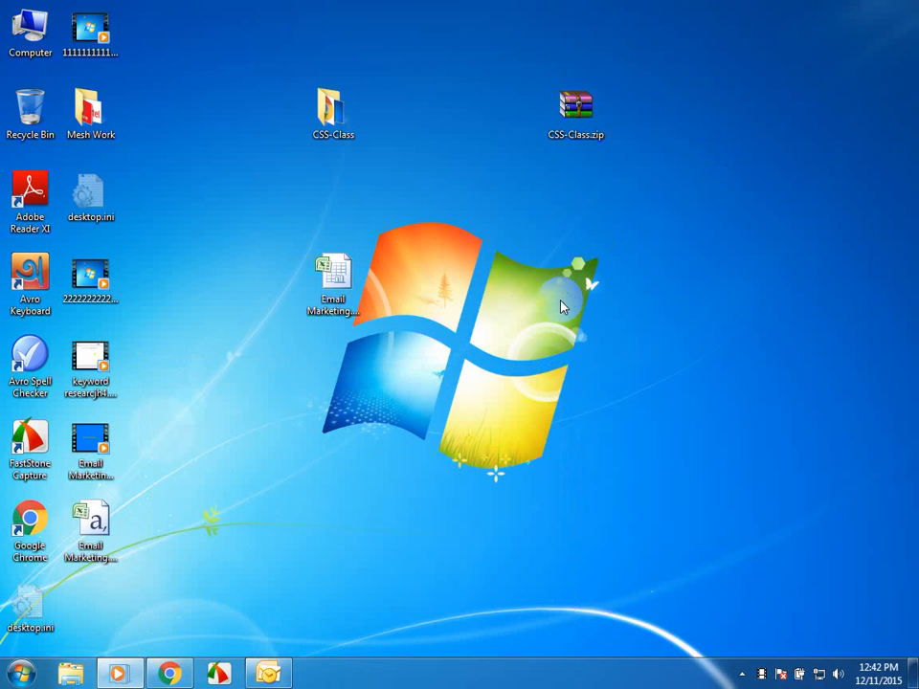
- Create a new Microsoft Office Word document on the desktop, keeping the default name, and open it in Word
{"action": "right_click", "coordinate": [562, 304]}
{"action": "mouse_move", "coordinate": [652, 468]}
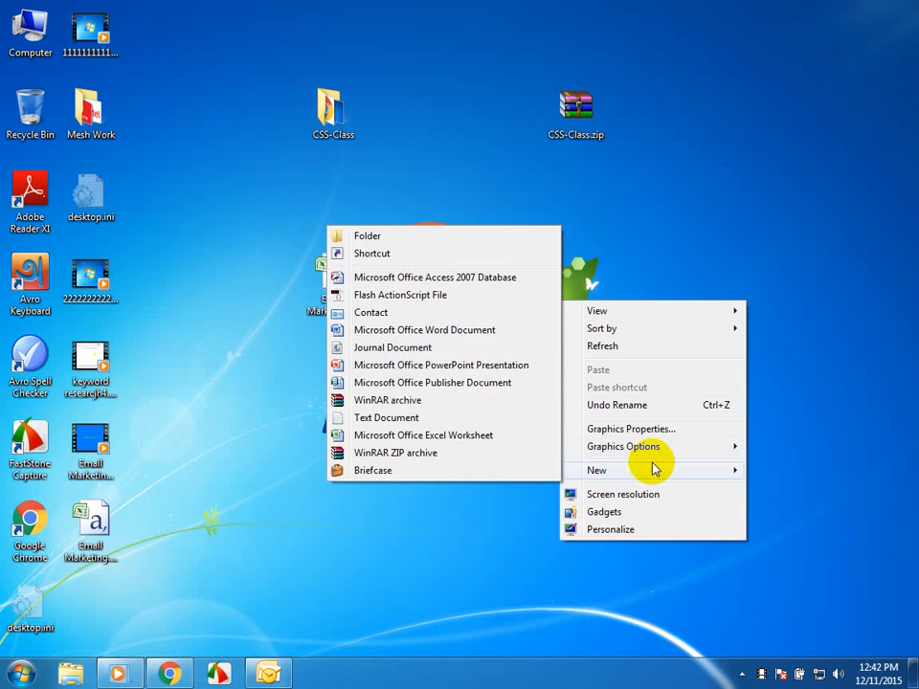
{"action": "left_click", "coordinate": [450, 330]}
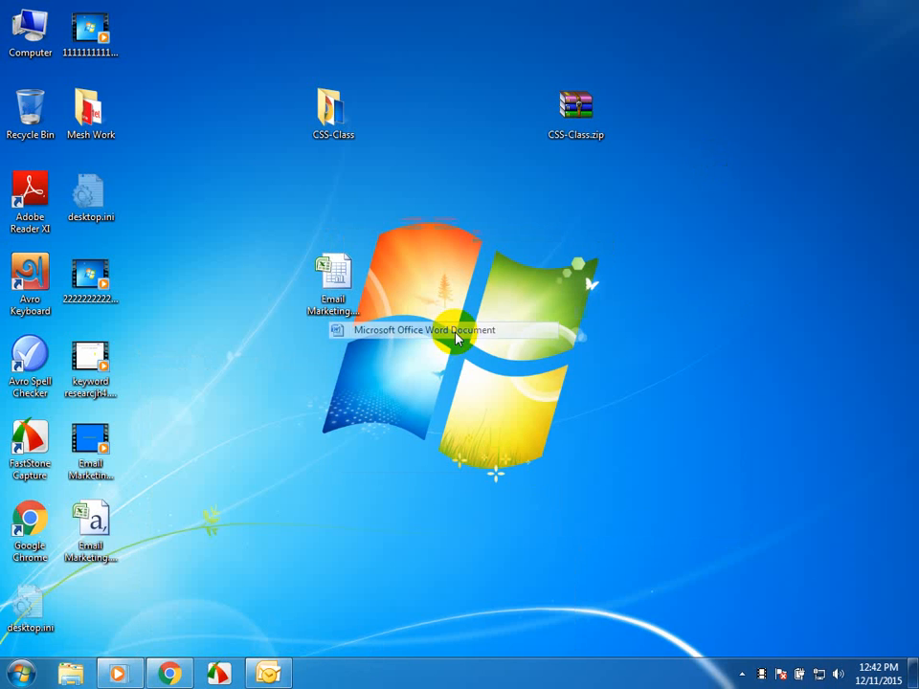
{"action": "key", "text": "Return"}
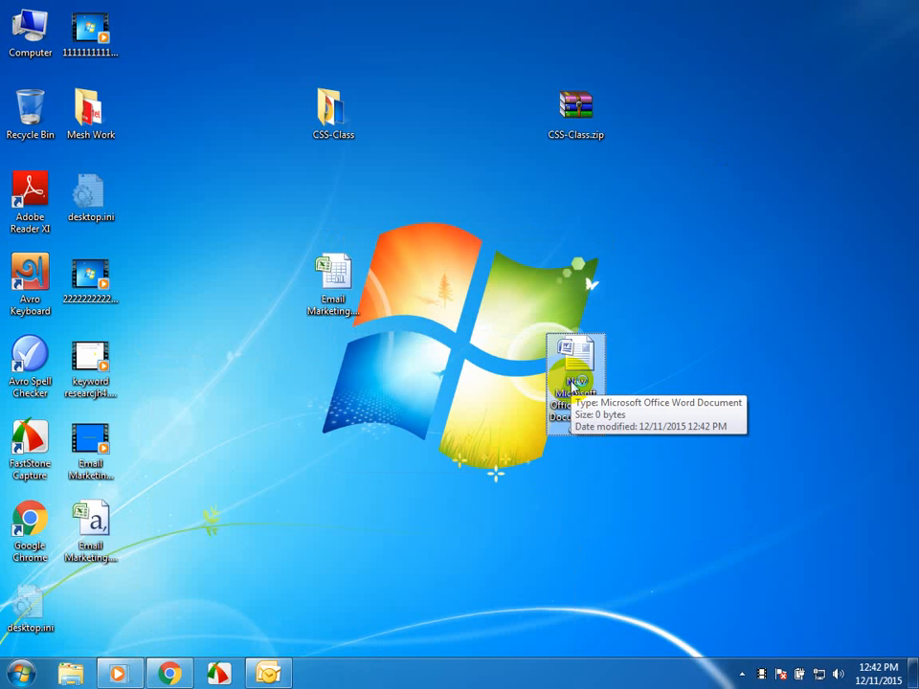
{"action": "double_click", "coordinate": [573, 383]}
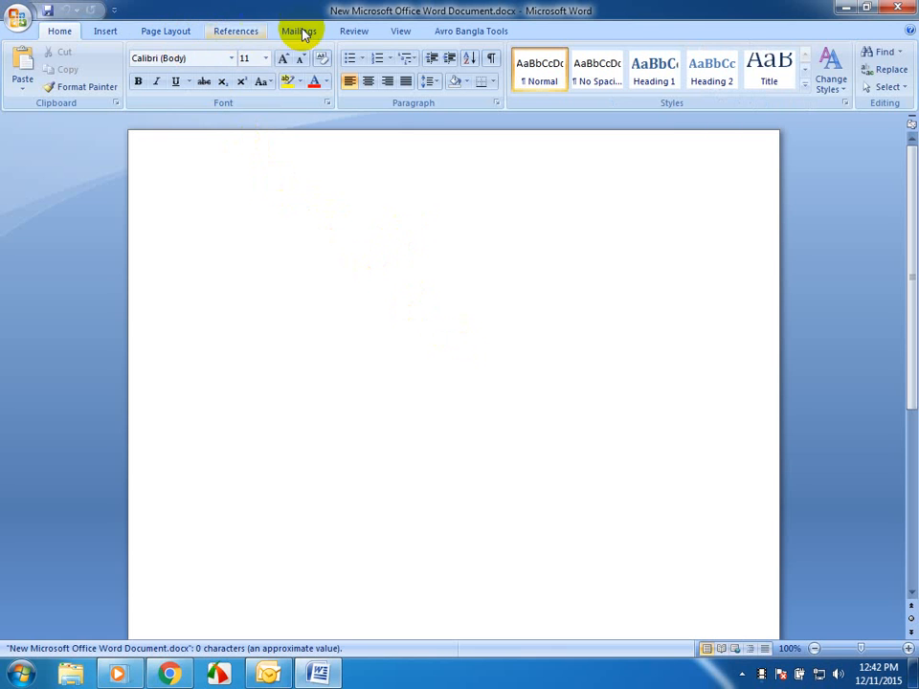
- Write the letter with "Dear" on the first line and the filler lines "ghajkdsfsfgiuvasdp", "jgasdgh;kljs", "jaskgdh;asij" and "hapgha;o" below it
{"action": "type", "text": "Dear"}
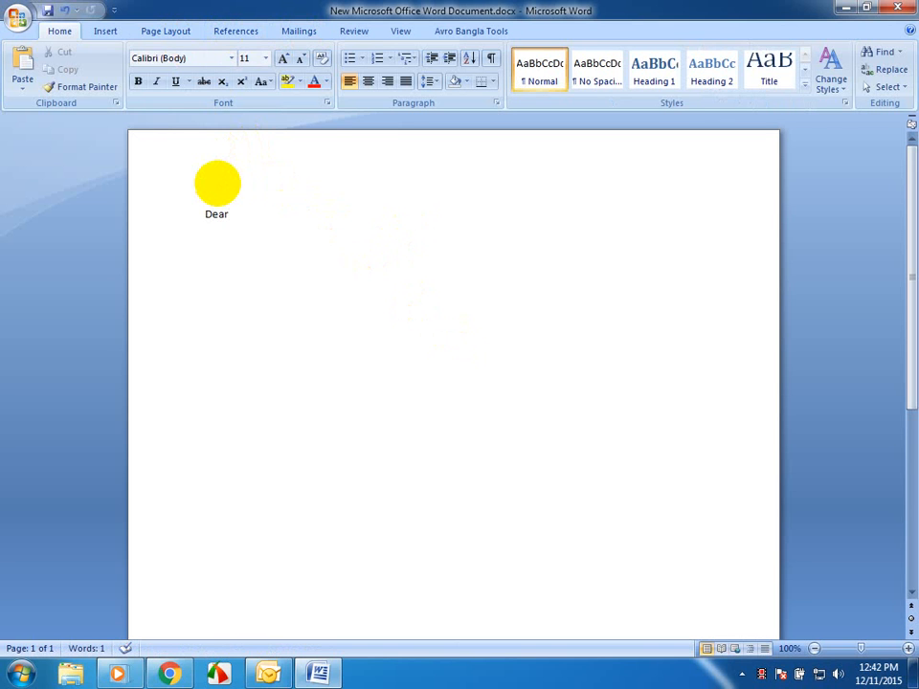
{"action": "key", "text": "Return"}
{"action": "type", "text": "ghajkdsfsfgiuvasdp"}
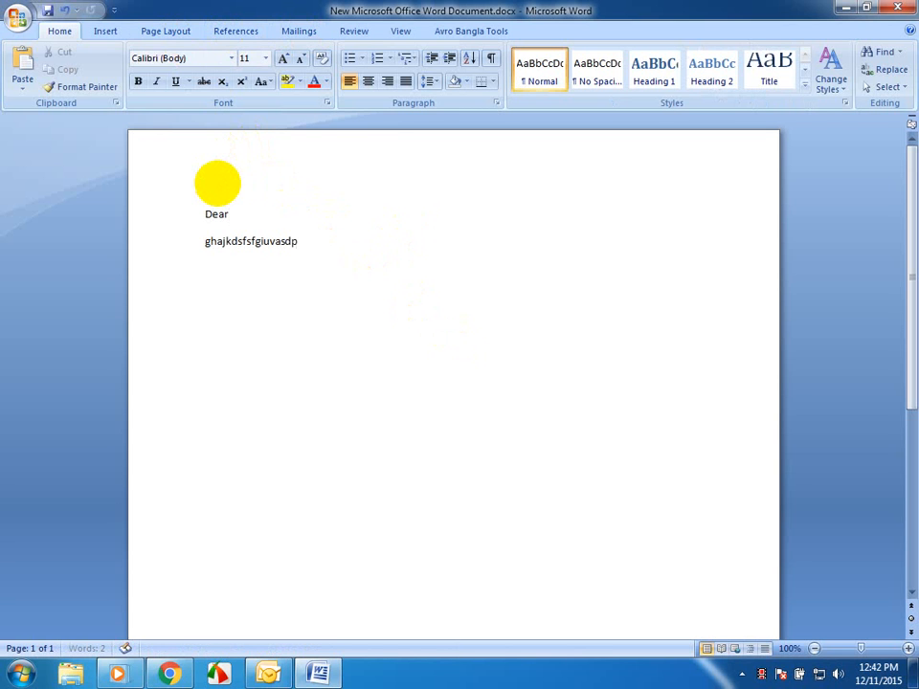
{"action": "key", "text": "Return"}
{"action": "type", "text": "jgasdgh;kljs"}
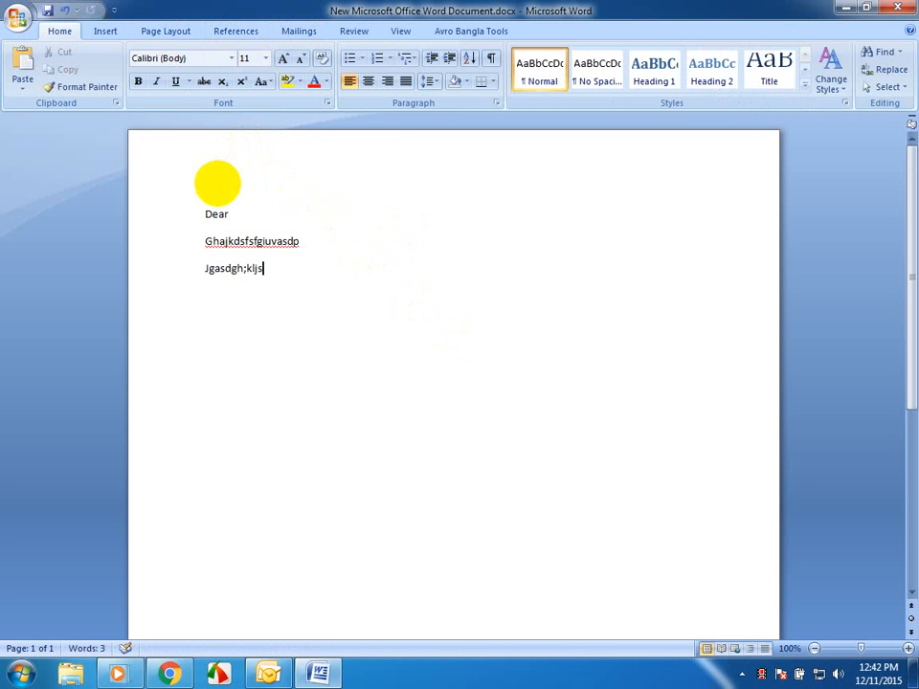
{"action": "key", "text": "Return"}
{"action": "type", "text": "jaskgdh;asij"}
{"action": "key", "text": "Return"}
{"action": "type", "text": "hap"}
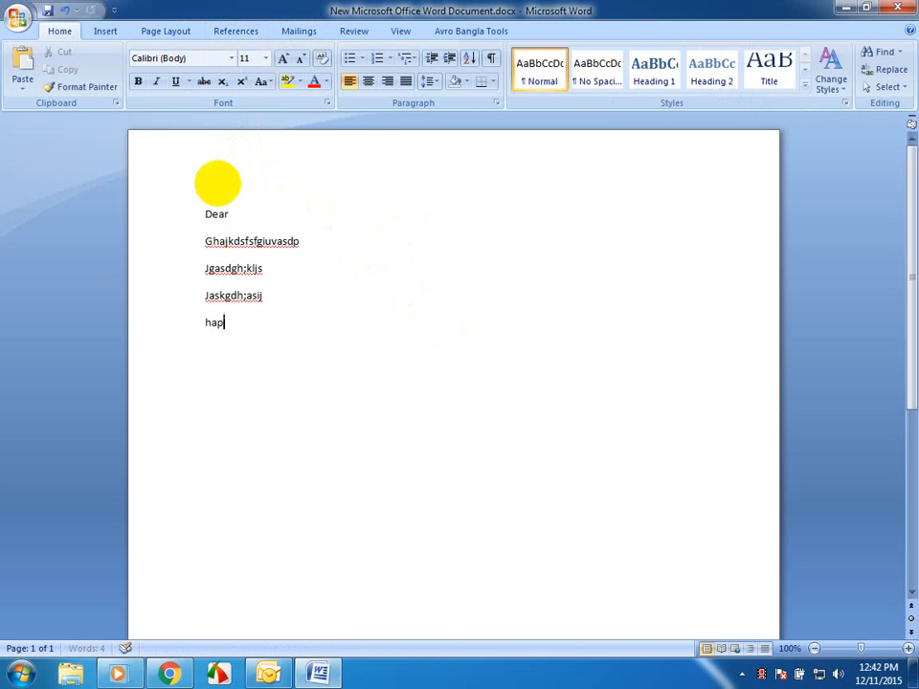
{"action": "type", "text": "gha;o"}
{"action": "key", "text": "Return"}
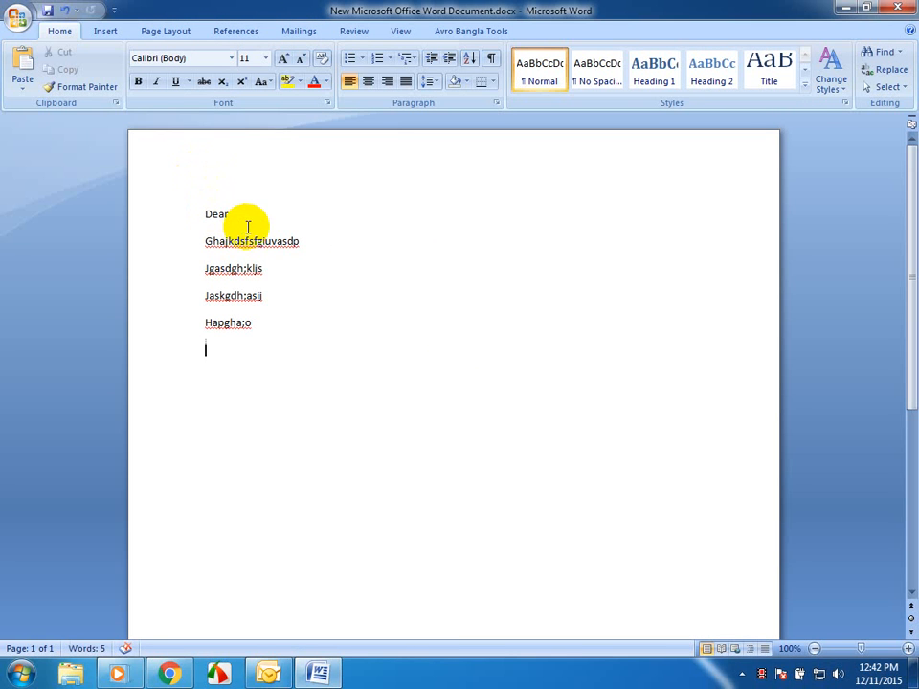
- Place the text cursor at the end of the "Dear" line
{"action": "left_click", "coordinate": [248, 215]}
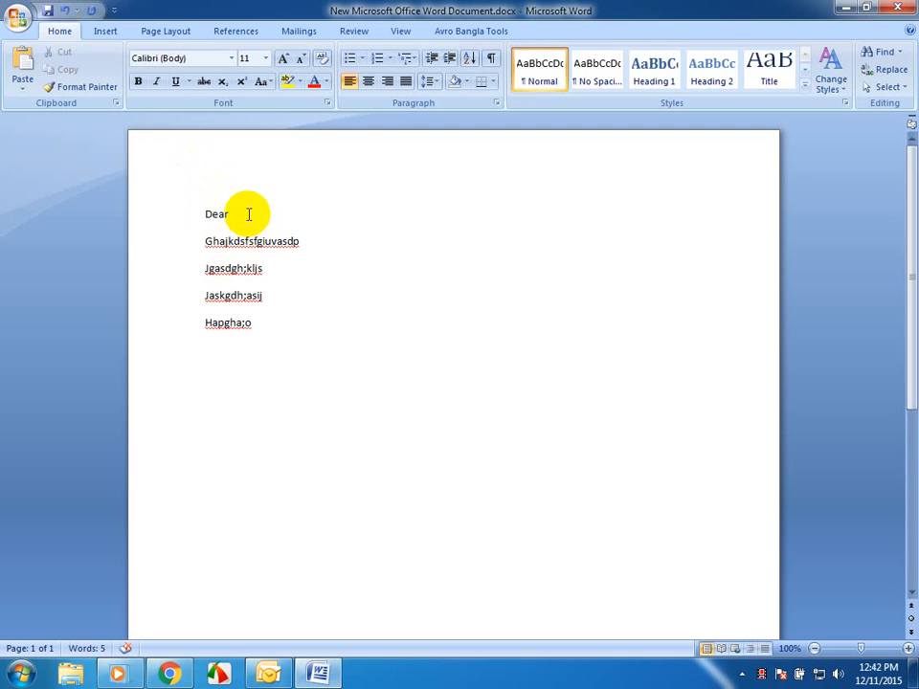
{"action": "left_click", "coordinate": [220, 367]}
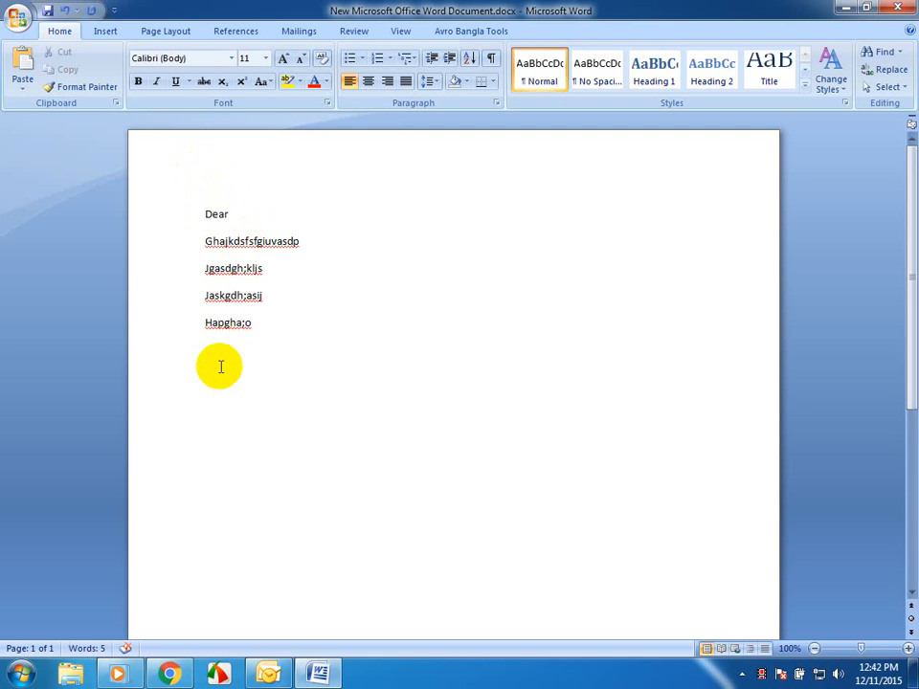
{"action": "left_click", "coordinate": [239, 215]}
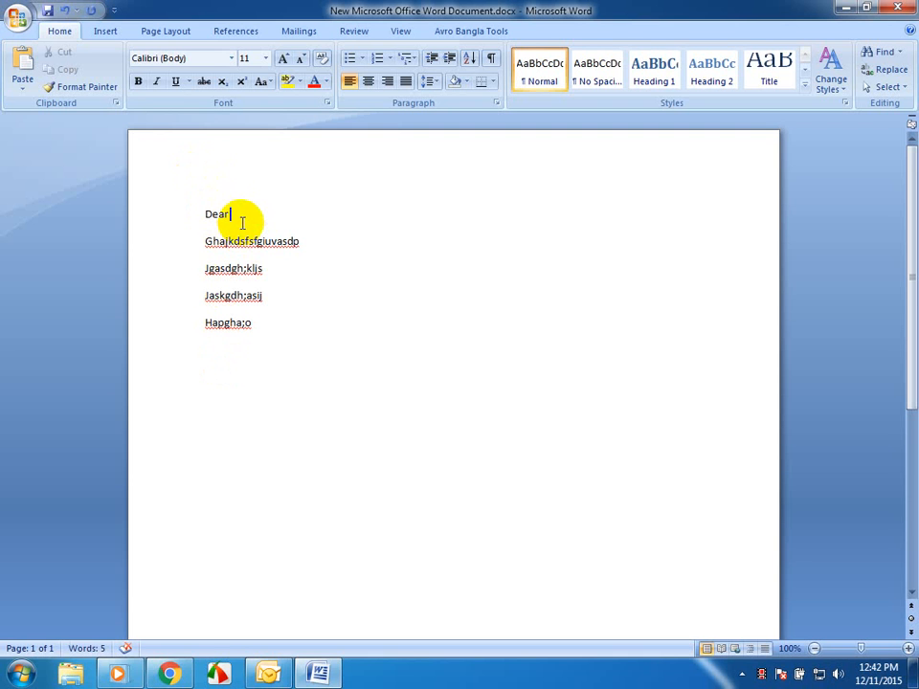
- Use Sheet1$ of Email Marketing.xlsx on the desktop as the existing recipient list for the mail merge
{"action": "left_click", "coordinate": [296, 32]}
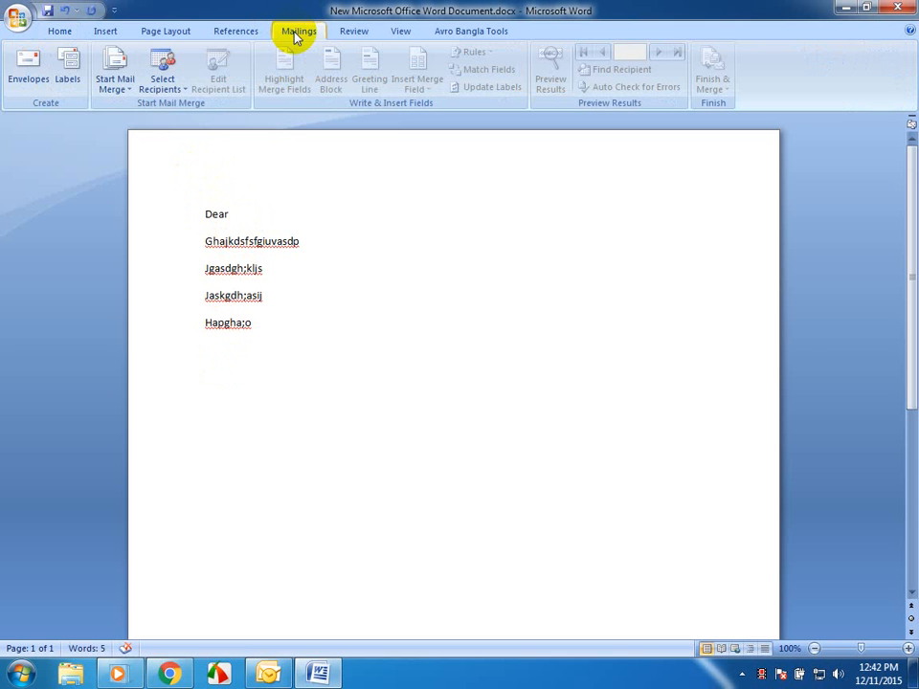
{"action": "left_click", "coordinate": [111, 86]}
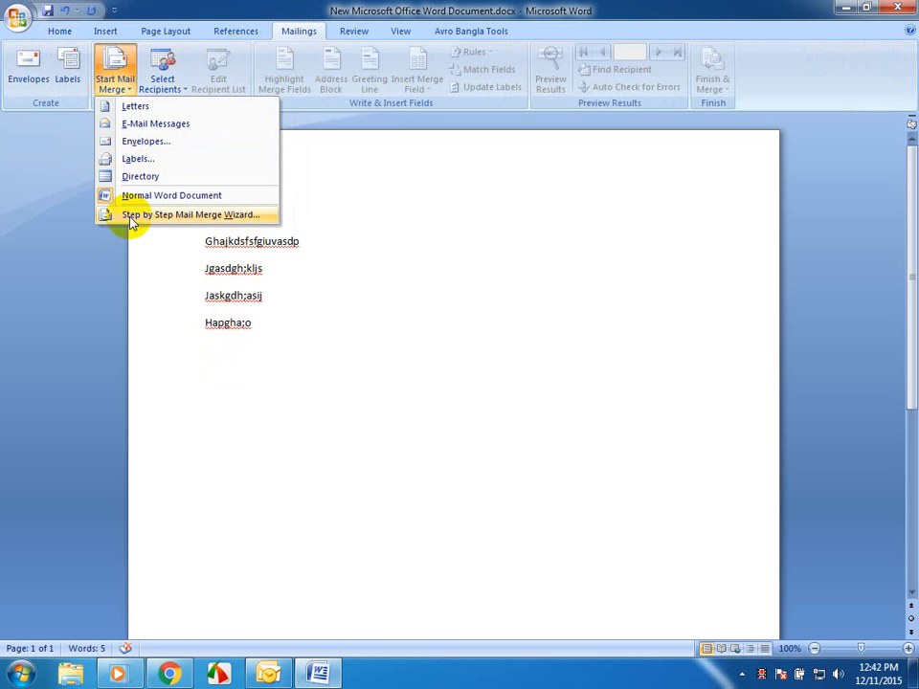
{"action": "left_click", "coordinate": [175, 89]}
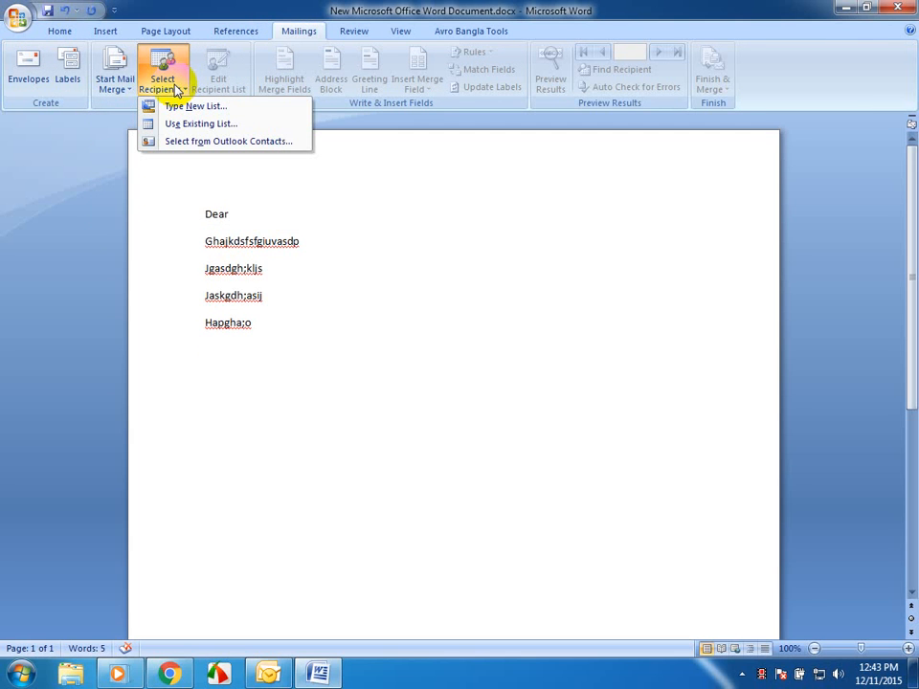
{"action": "left_click", "coordinate": [199, 126]}
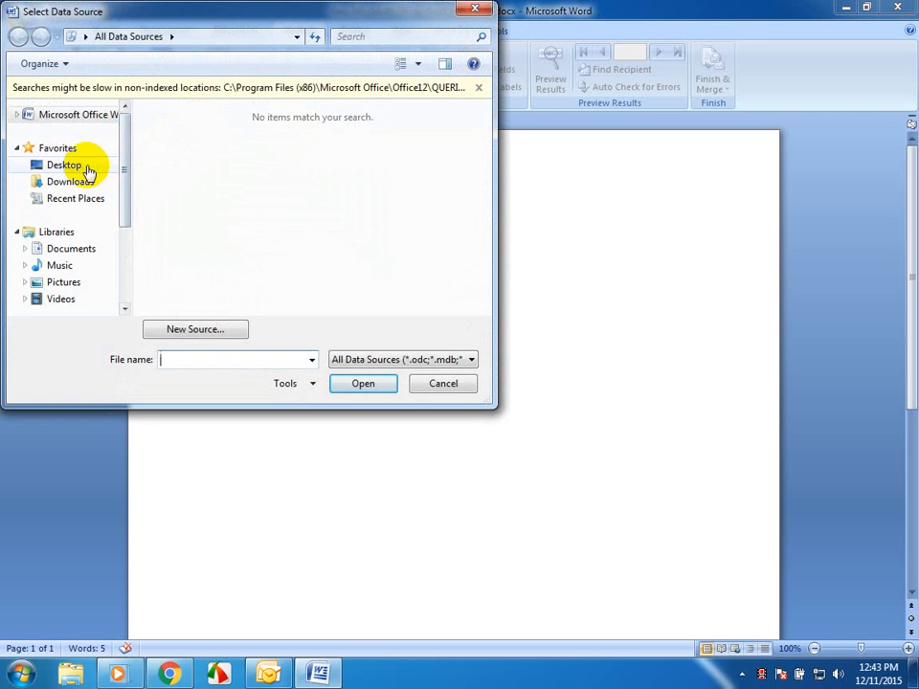
{"action": "left_click", "coordinate": [87, 166]}
{"action": "scroll", "coordinate": [387, 223], "scroll_direction": "down", "scroll_amount": 5}
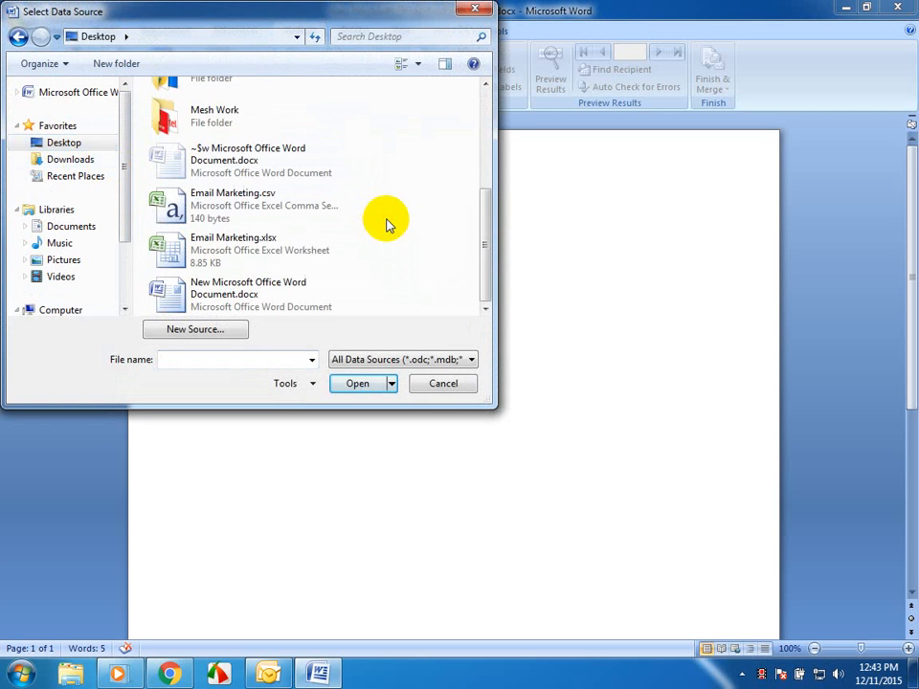
{"action": "left_click", "coordinate": [273, 251]}
{"action": "left_click", "coordinate": [357, 383]}
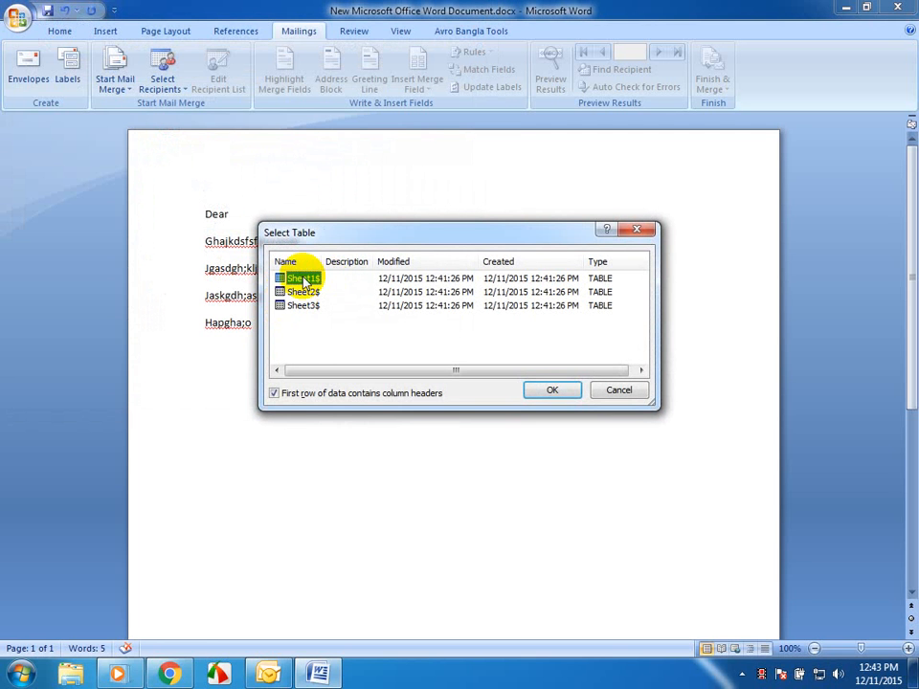
{"action": "left_click", "coordinate": [551, 392]}
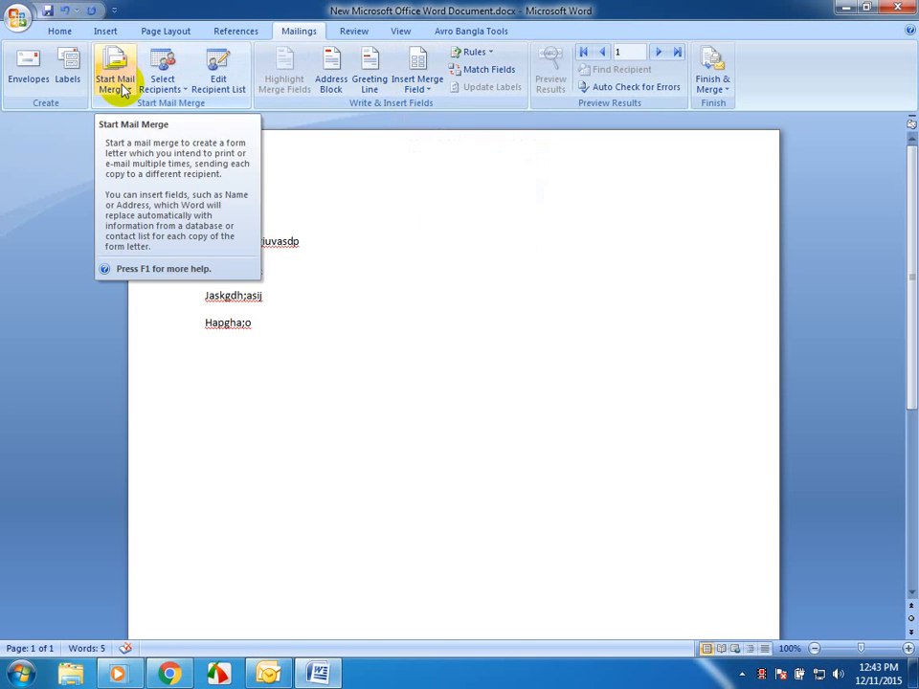
- Insert the First_Name and Last_name merge fields after "Dear" in the greeting line
{"action": "left_click", "coordinate": [426, 89]}
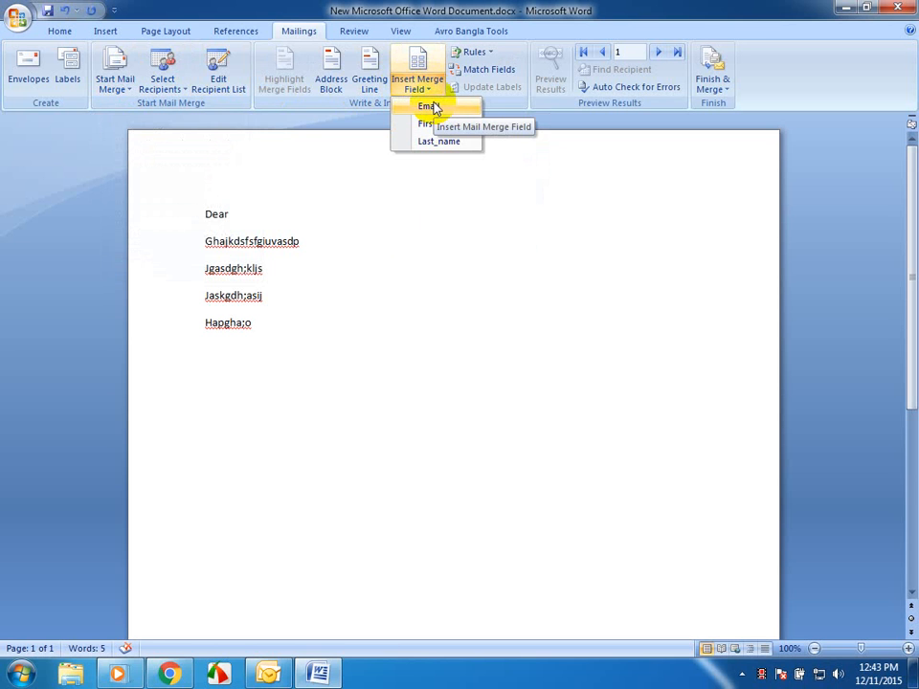
{"action": "left_click", "coordinate": [429, 124]}
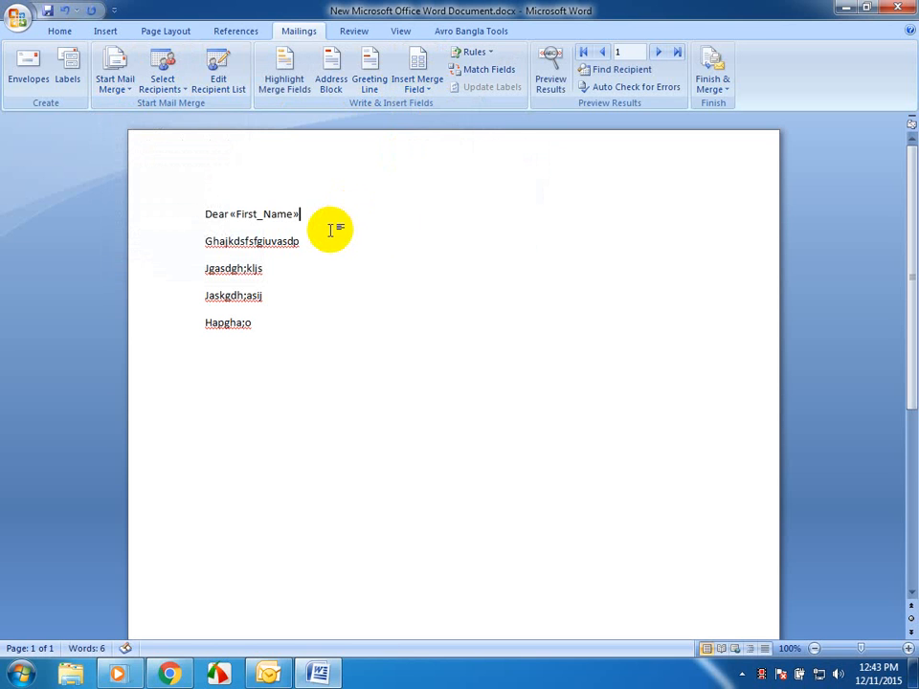
{"action": "left_click", "coordinate": [421, 87]}
{"action": "left_click", "coordinate": [433, 142]}
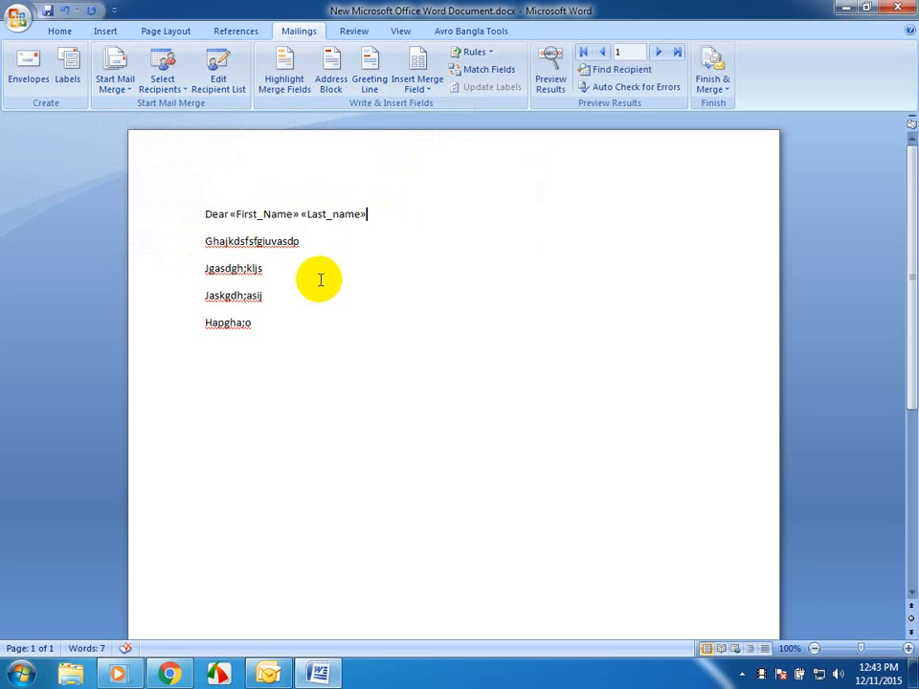
- Add a blank line below the greeting and insert the Last_name merge field at the end of the last filler line
{"action": "key", "text": "Return"}
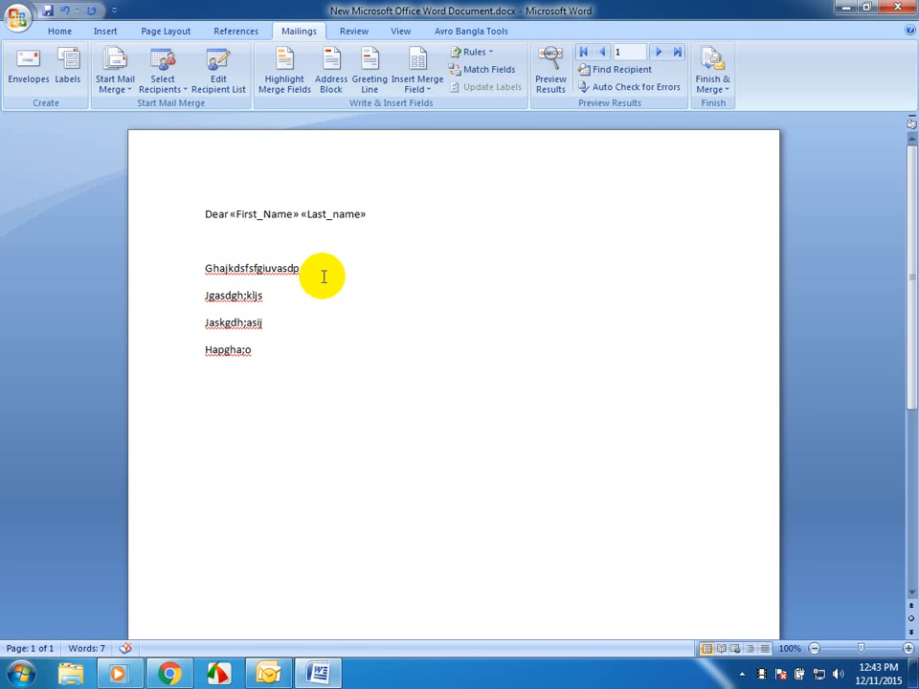
{"action": "left_click", "coordinate": [256, 353]}
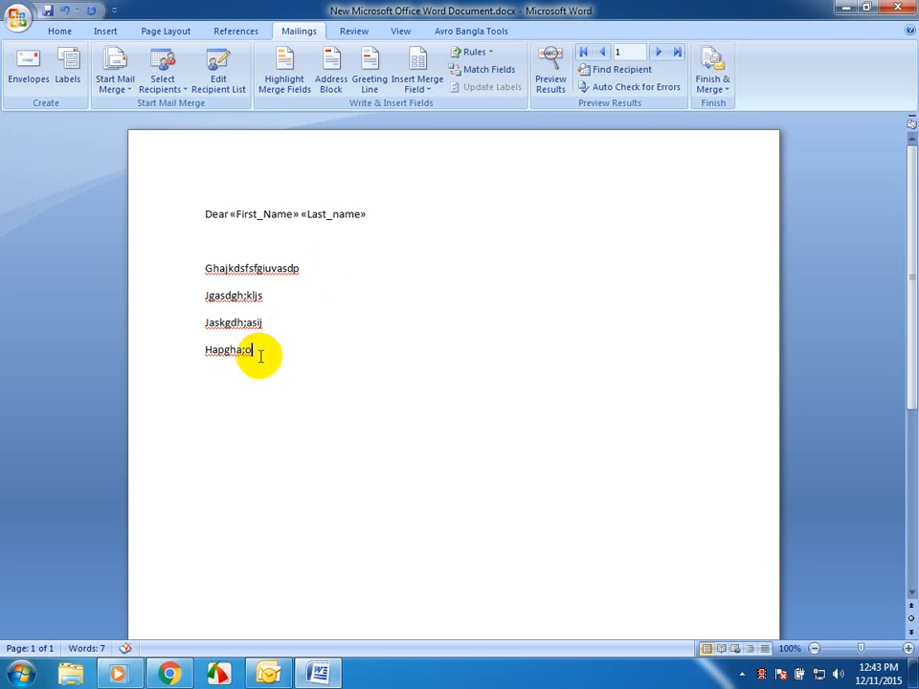
{"action": "left_click", "coordinate": [433, 89]}
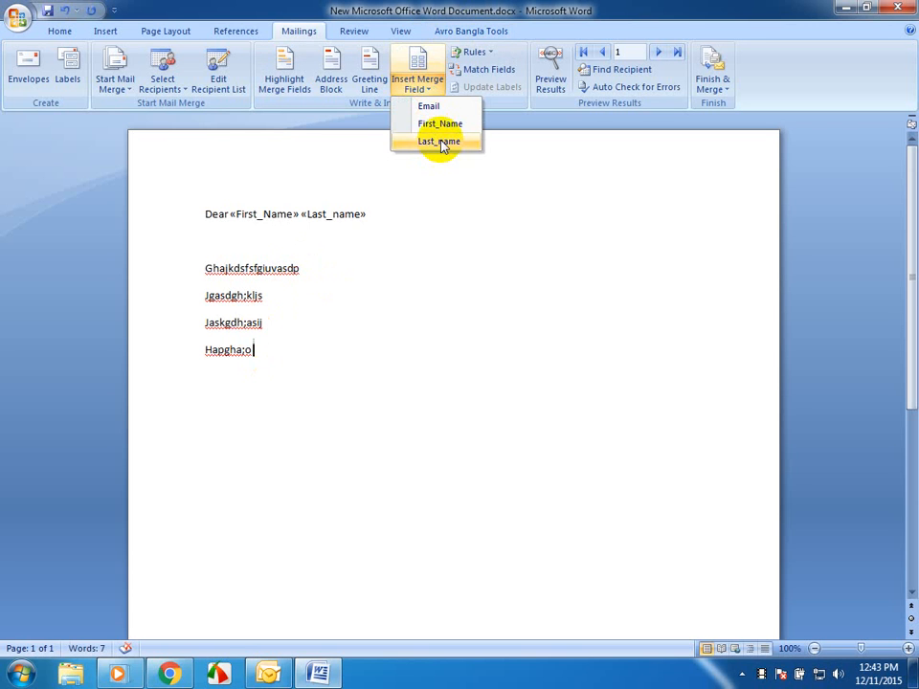
{"action": "left_click", "coordinate": [439, 143]}
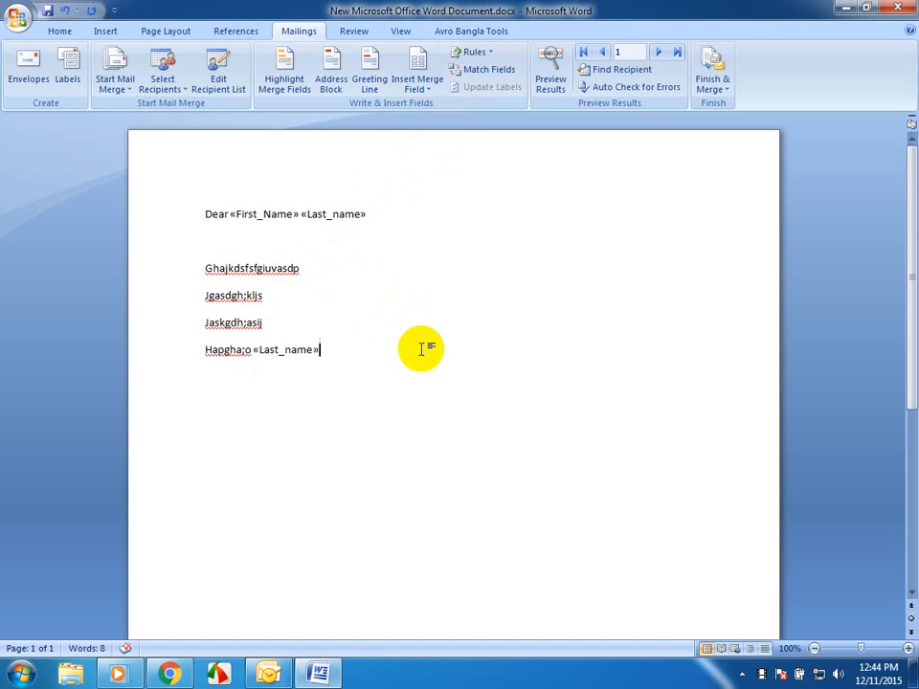
- Preview the merge results and browse through to the third recipient's letter
{"action": "left_click", "coordinate": [553, 67]}
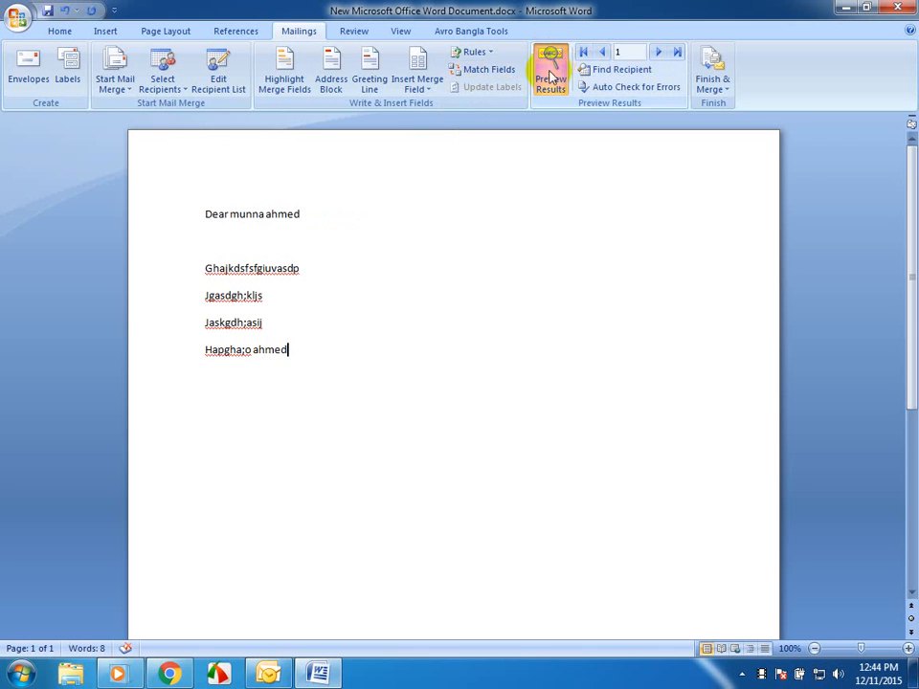
{"action": "left_click", "coordinate": [658, 53]}
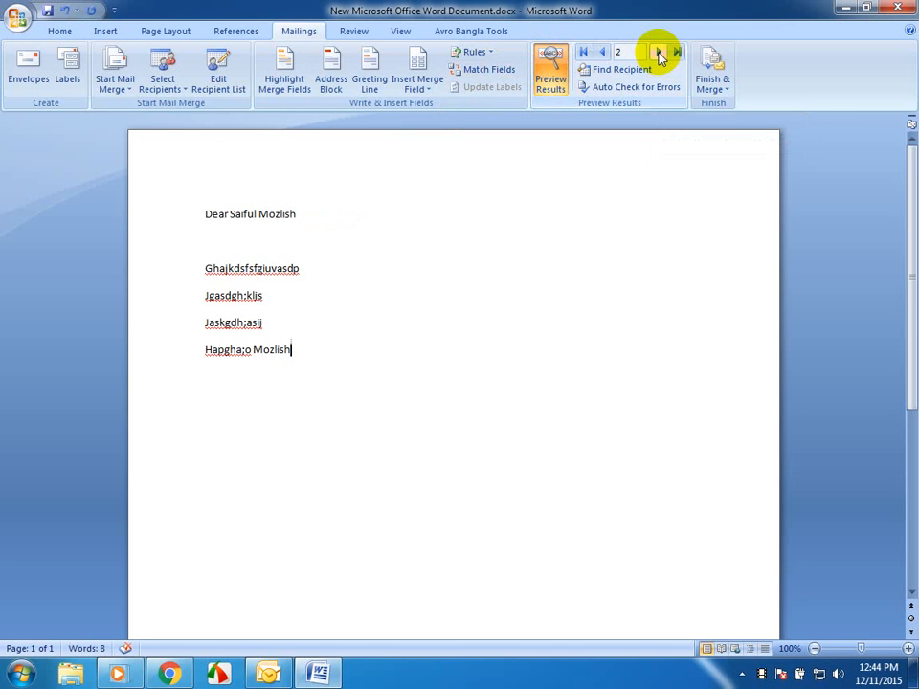
{"action": "left_click", "coordinate": [659, 53]}
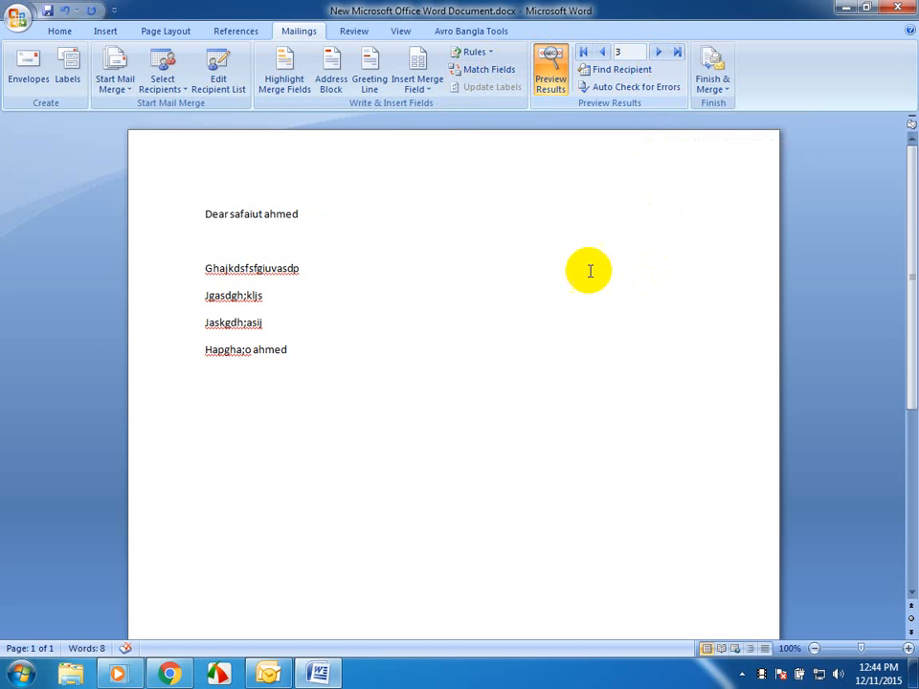
- Send the merge as e-mail messages to all records, with Email as the recipient field, subject "Test" and HTML format
{"action": "left_click", "coordinate": [723, 86]}
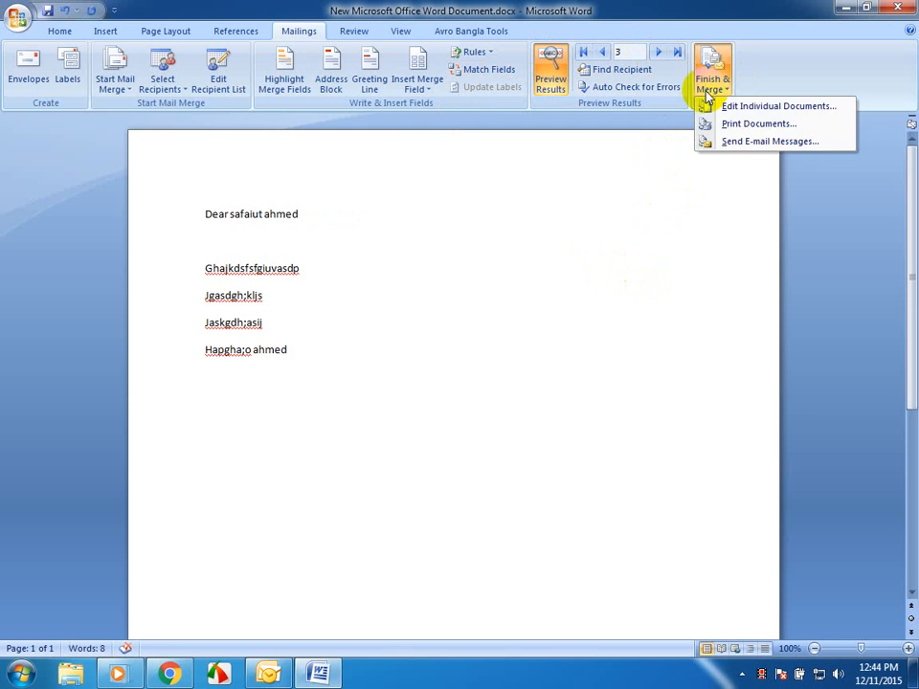
{"action": "left_click", "coordinate": [732, 141]}
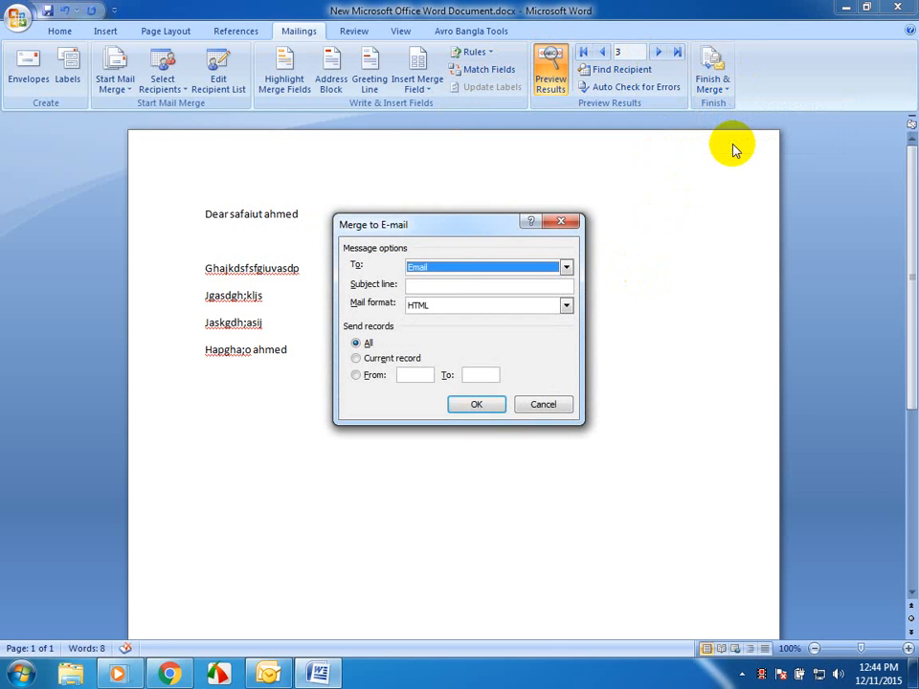
{"action": "left_click", "coordinate": [430, 286]}
{"action": "type", "text": "Test"}
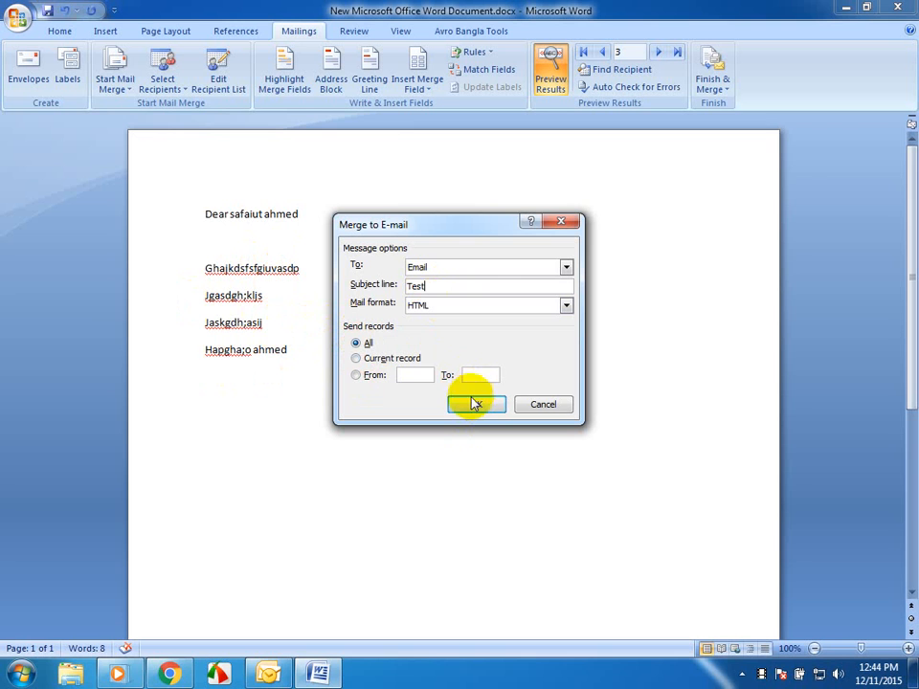
{"action": "left_click", "coordinate": [473, 306]}
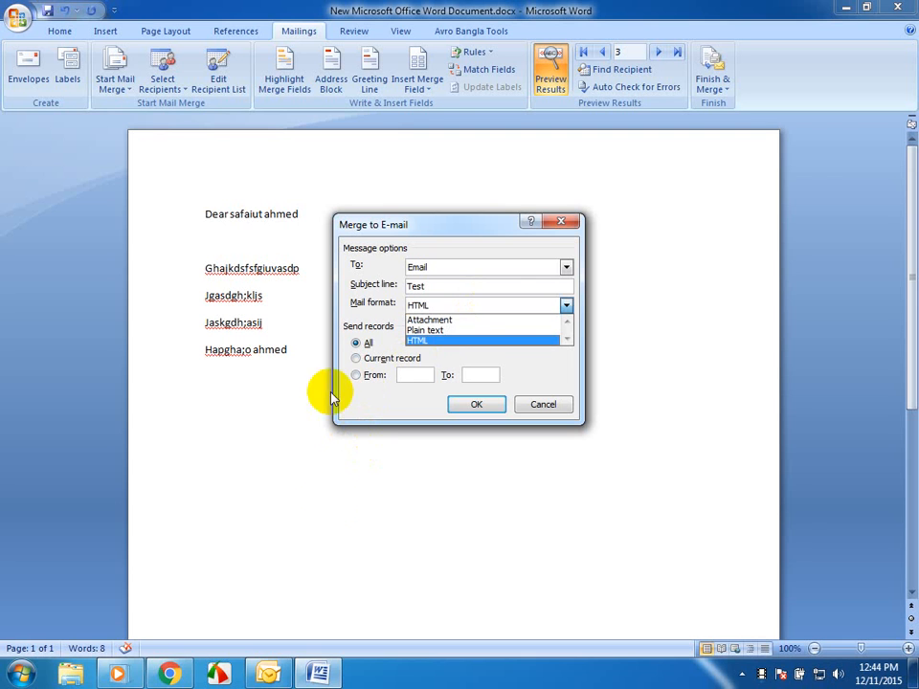
{"action": "left_click", "coordinate": [429, 341]}
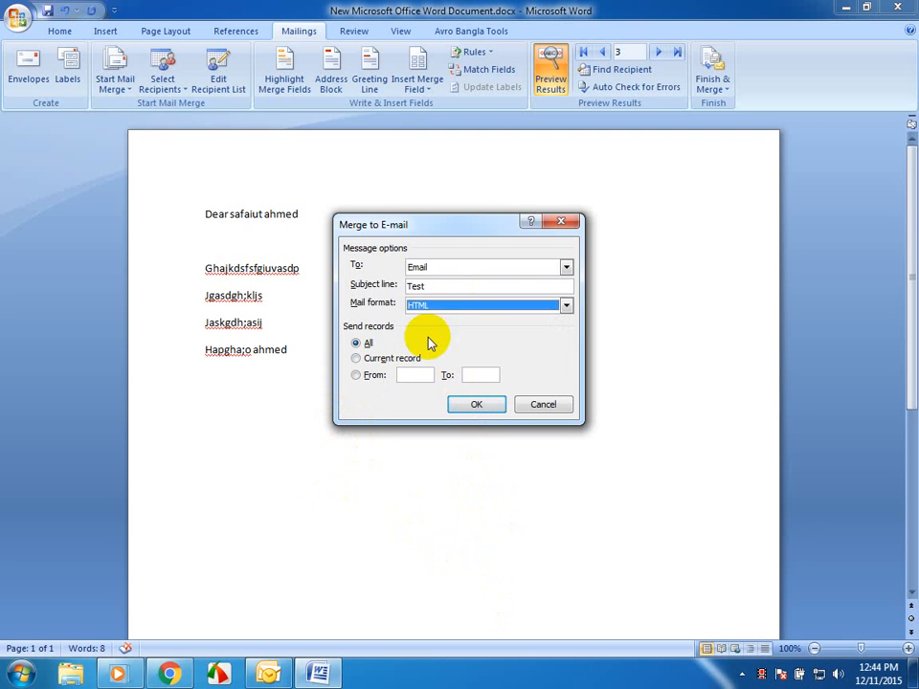
{"action": "left_click", "coordinate": [477, 405]}
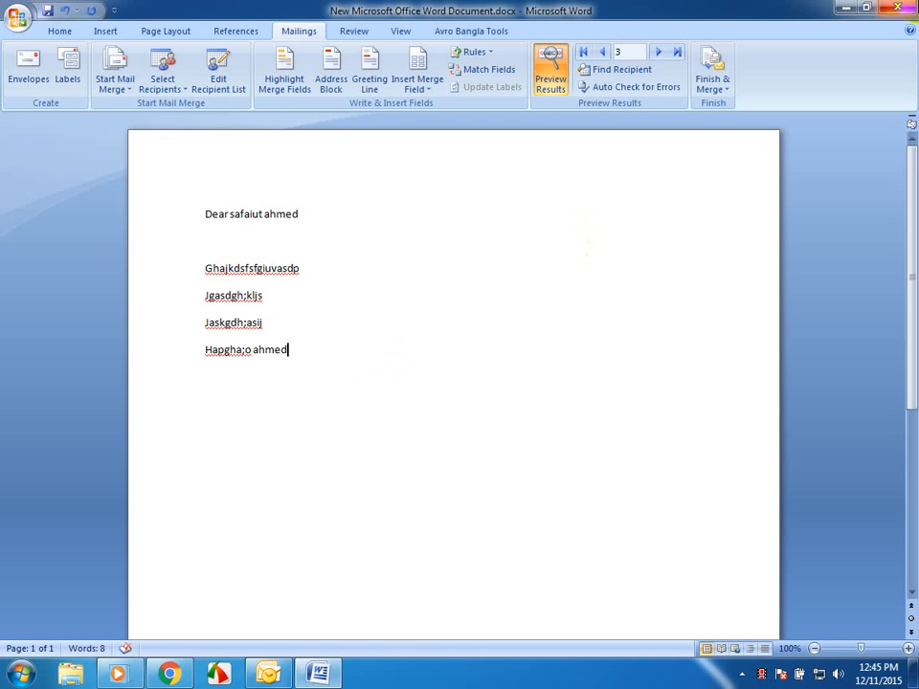
- Close the merge letter and switch to Outlook
{"action": "left_click", "coordinate": [911, 11]}
{"action": "left_click", "coordinate": [466, 376]}
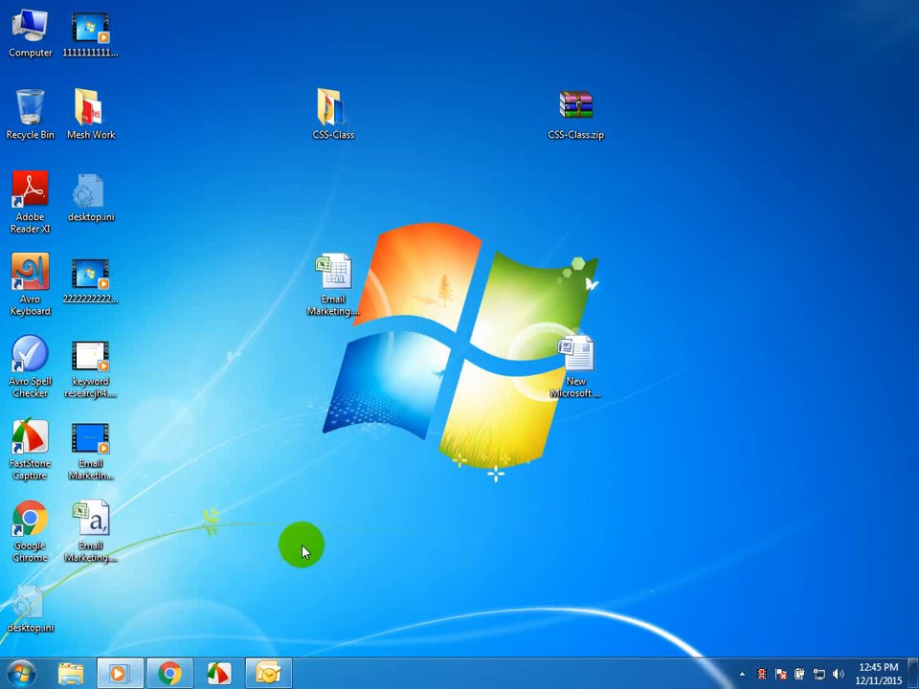
{"action": "left_click", "coordinate": [261, 673]}
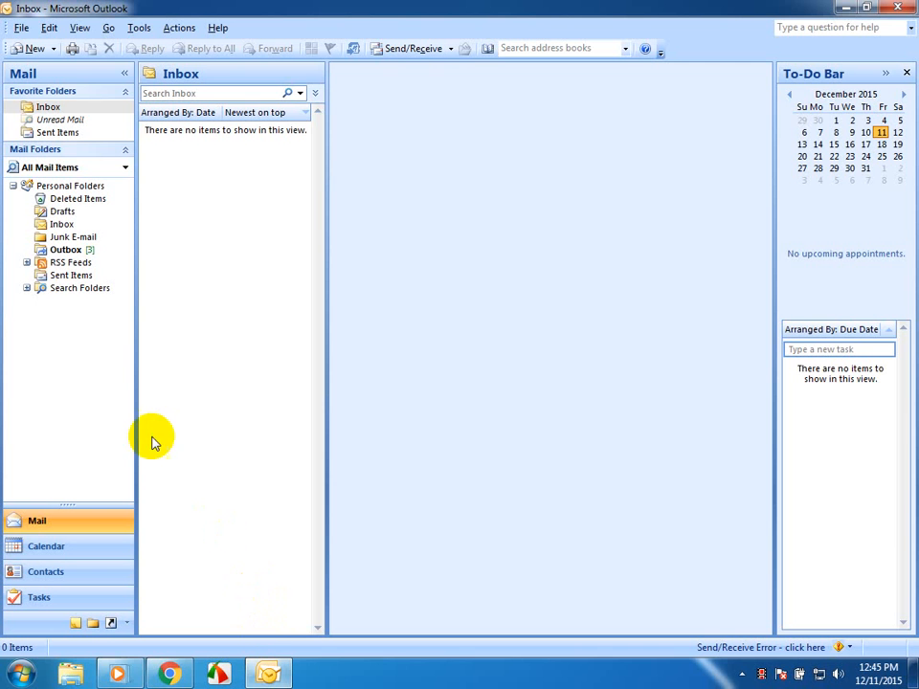
- Check the Outbox and Sent Items folders for the merged messages
{"action": "left_click", "coordinate": [67, 249]}
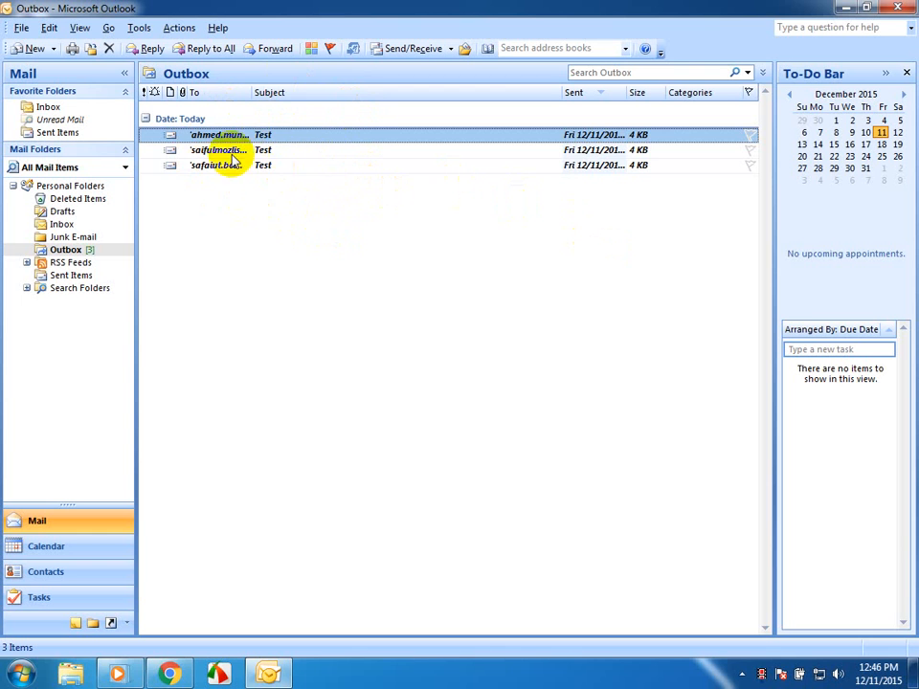
{"action": "left_click", "coordinate": [67, 134]}
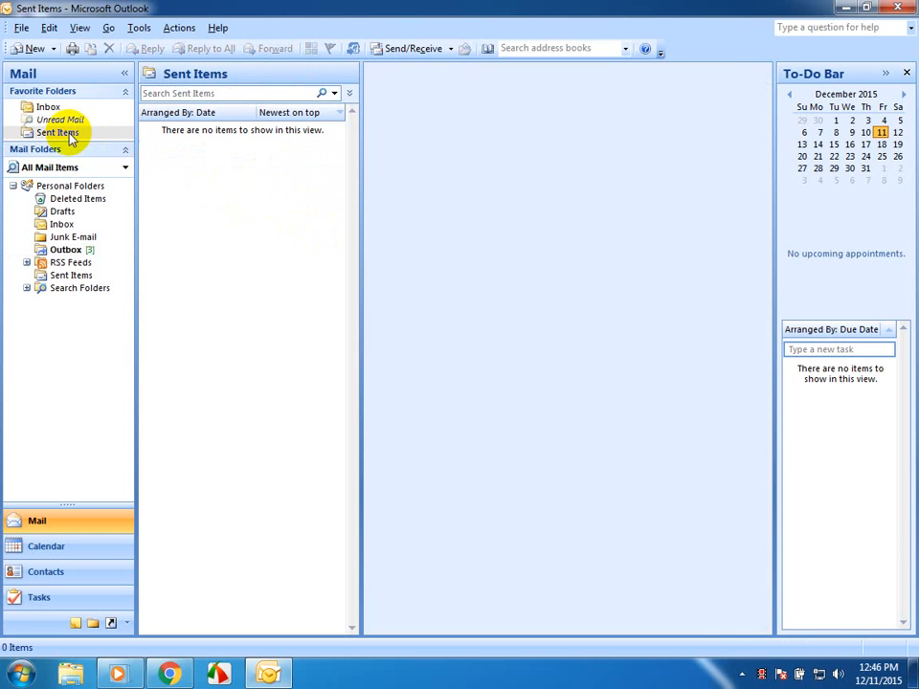
{"action": "left_click", "coordinate": [65, 249]}
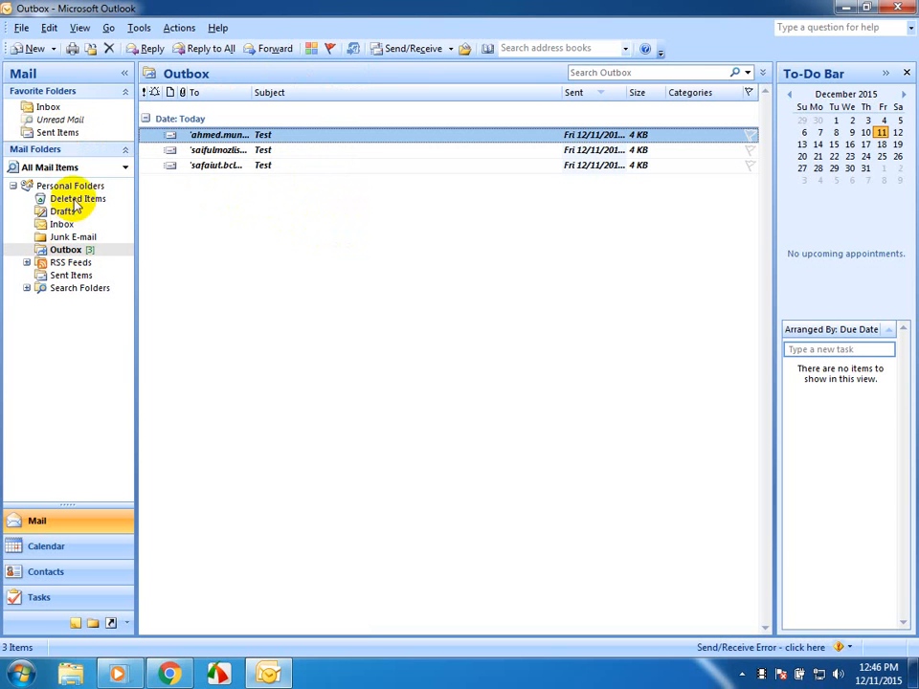
- Run Send/Receive All to send the queued messages in the Outbox
{"action": "left_click", "coordinate": [400, 218]}
{"action": "key", "text": "F9"}
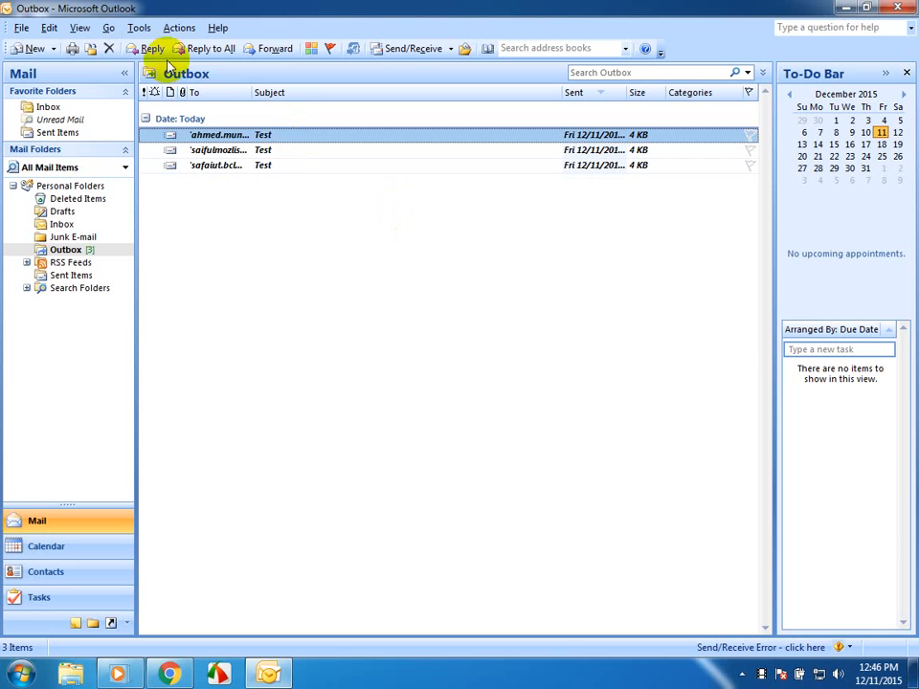
{"action": "left_click", "coordinate": [134, 33]}
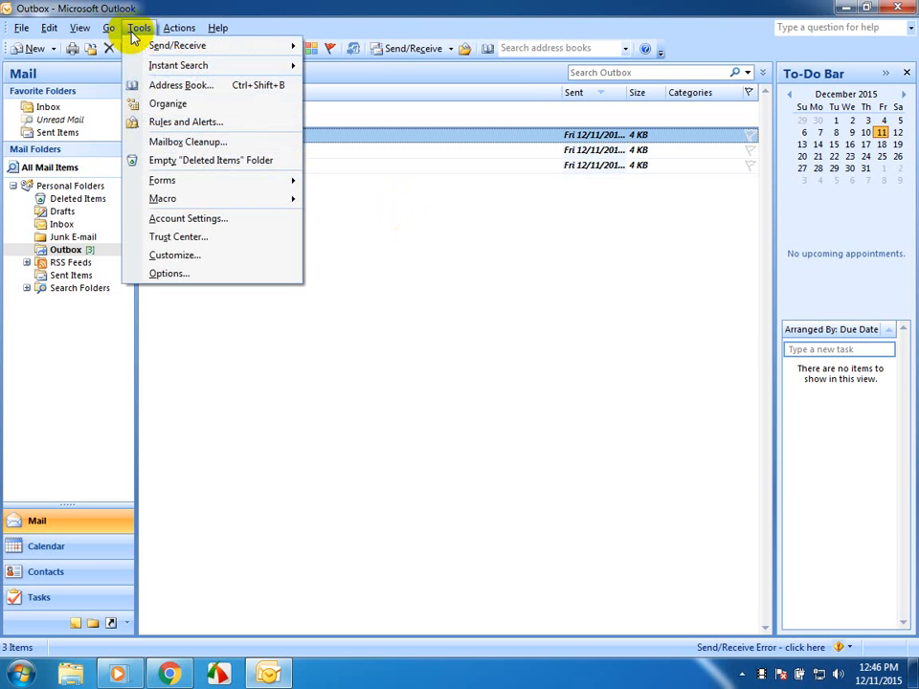
{"action": "mouse_move", "coordinate": [169, 47]}
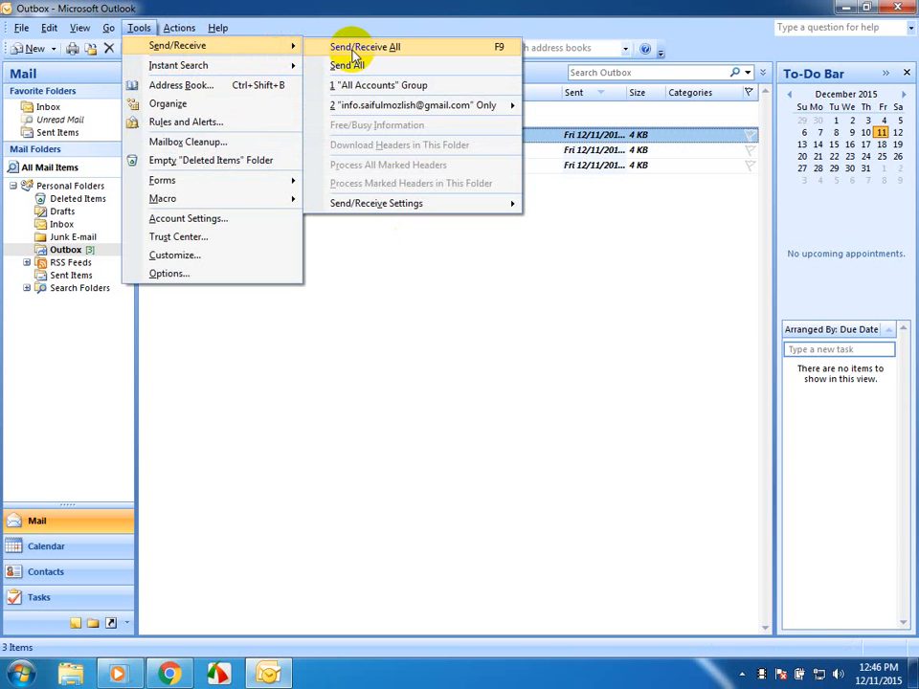
{"action": "left_click", "coordinate": [354, 50]}
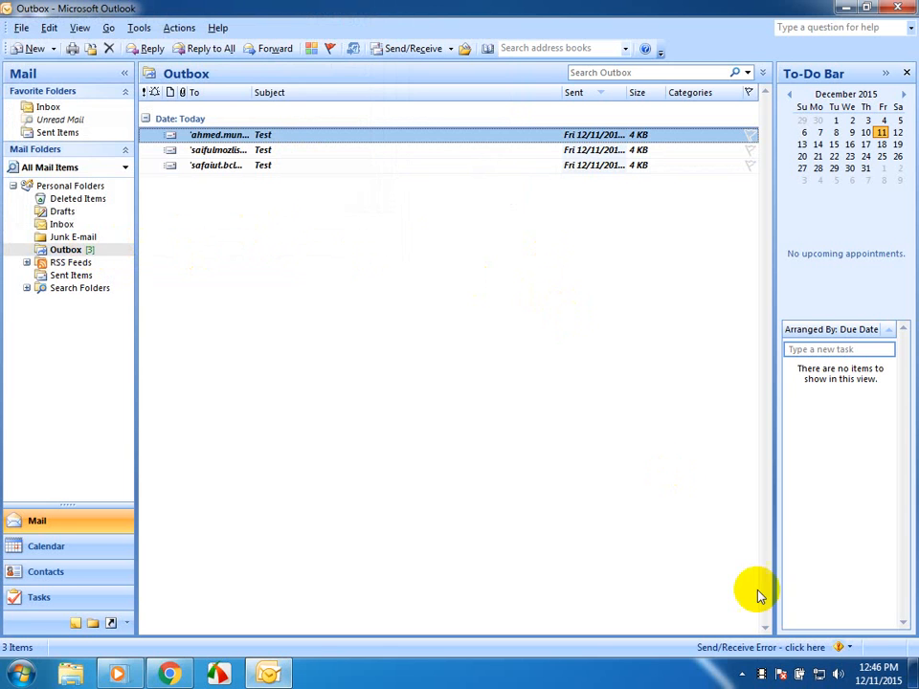
- Review the error details and task list of the send/receive operation, and close the progress window
{"action": "left_click", "coordinate": [845, 649]}
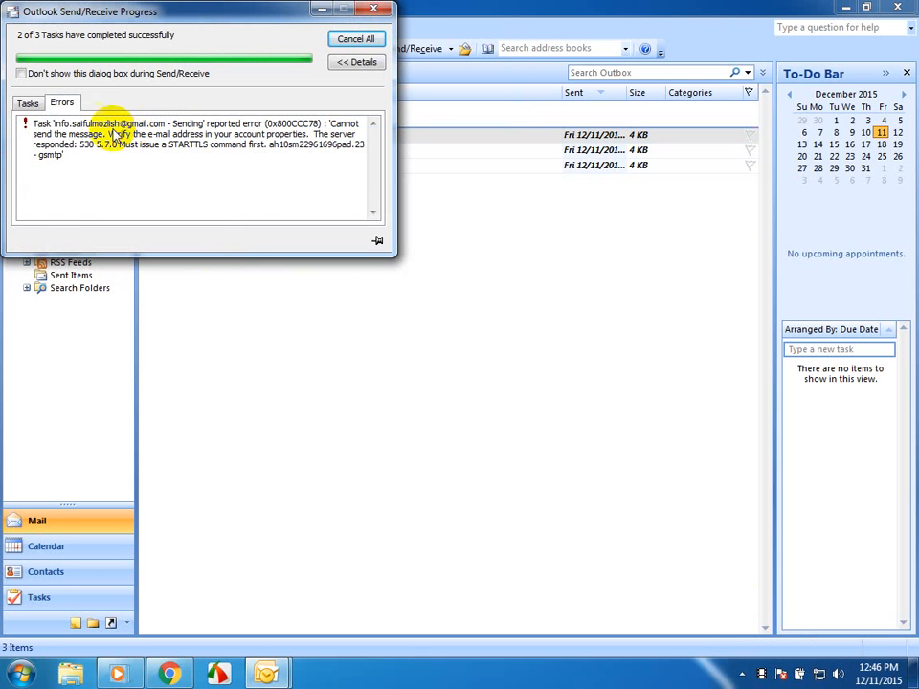
{"action": "left_click", "coordinate": [36, 104]}
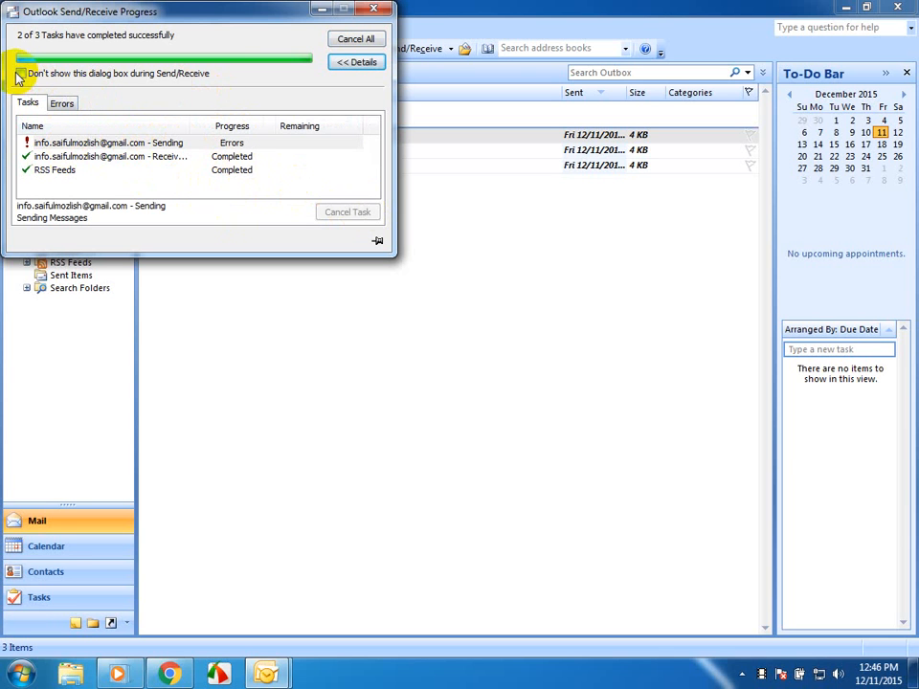
{"action": "left_click", "coordinate": [354, 39]}
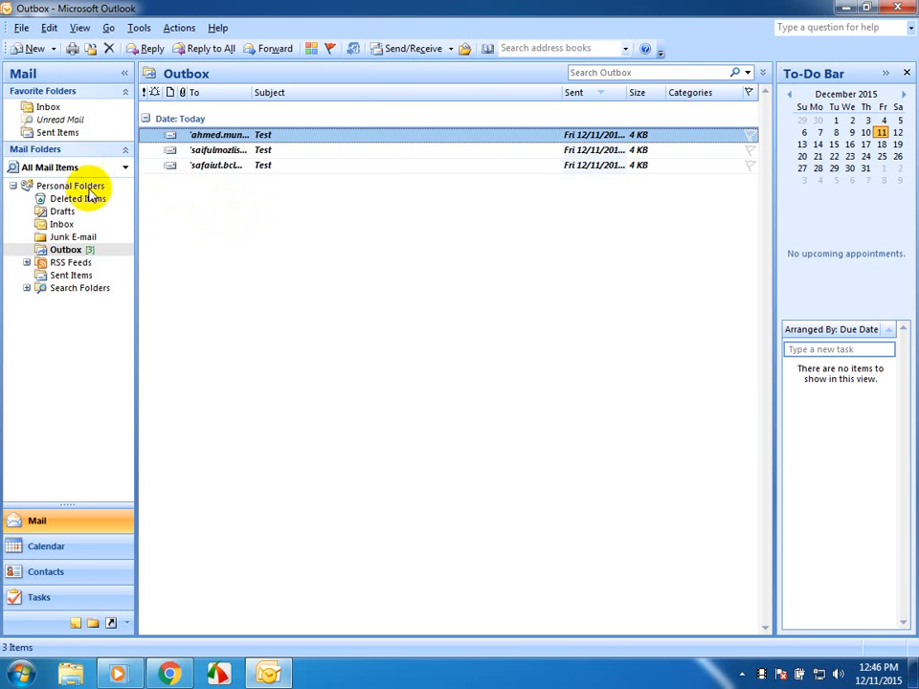
- Look through the Outbox, Sent Items and Inbox folders again to check the messages' status
{"action": "left_click", "coordinate": [72, 247]}
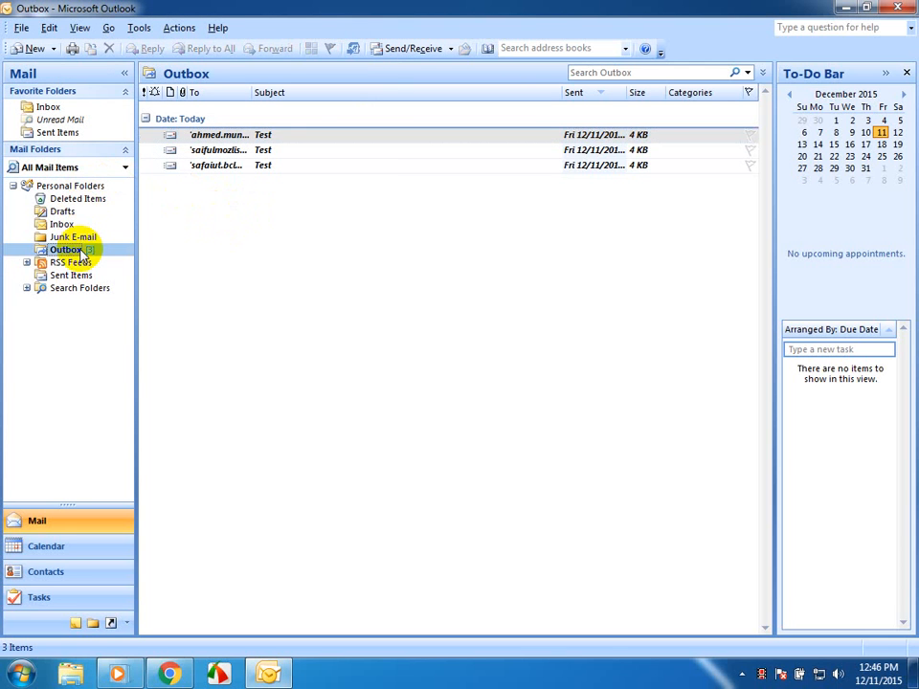
{"action": "left_click", "coordinate": [67, 136]}
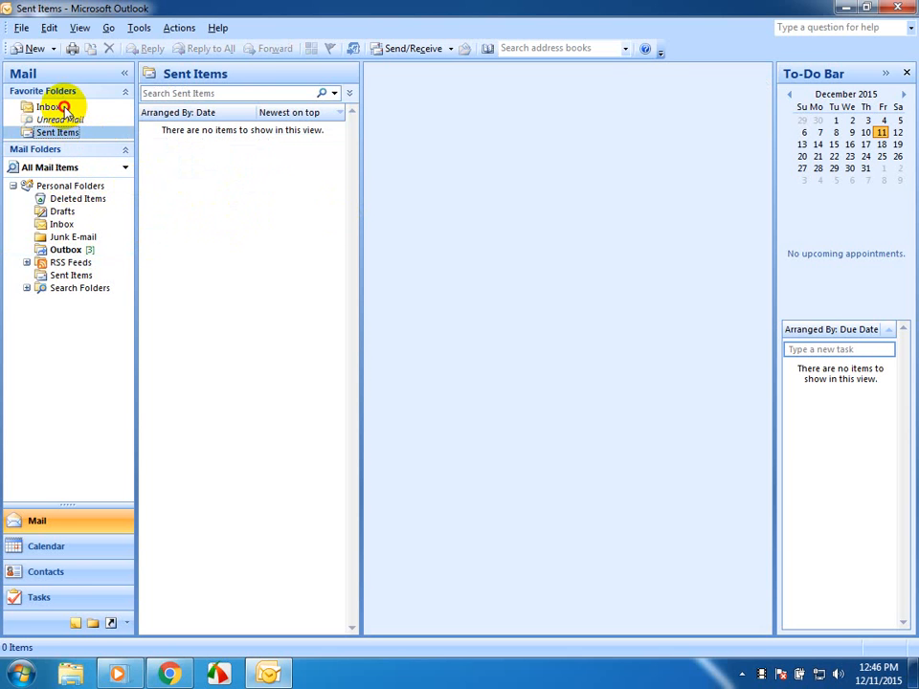
{"action": "left_click", "coordinate": [63, 109]}
- Try sending and receiving mail for all accounts again, returning to the Outbox to check the queued messages
{"action": "key", "text": "F9"}
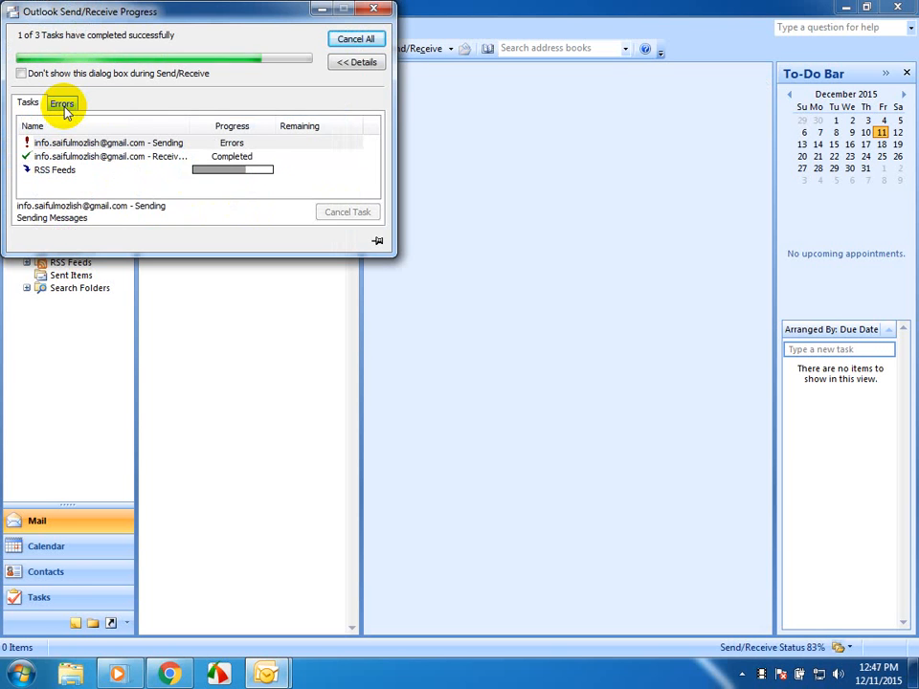
{"action": "left_click", "coordinate": [67, 250]}
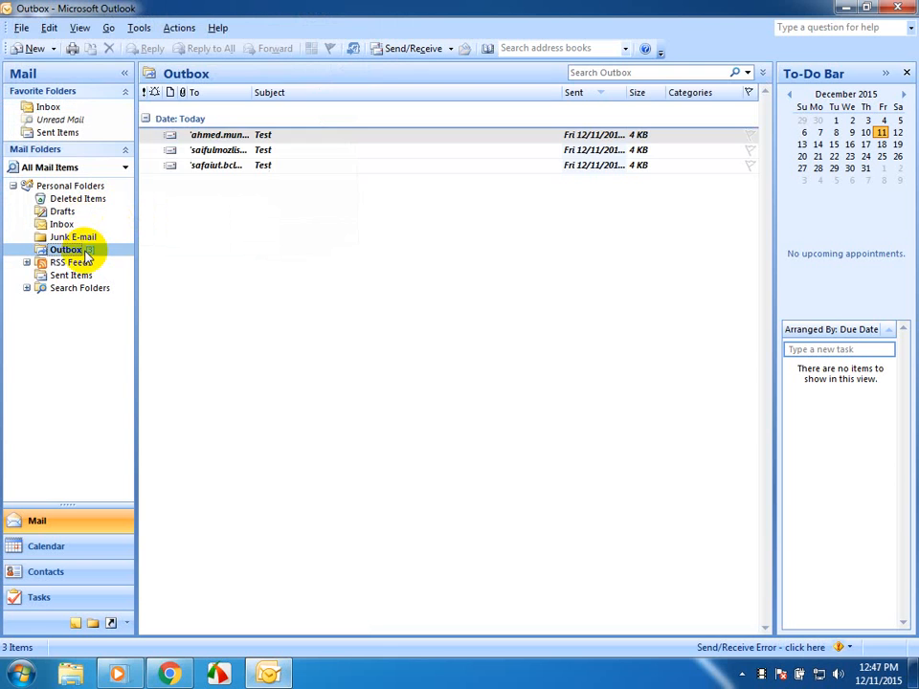
{"action": "key", "text": "F9"}
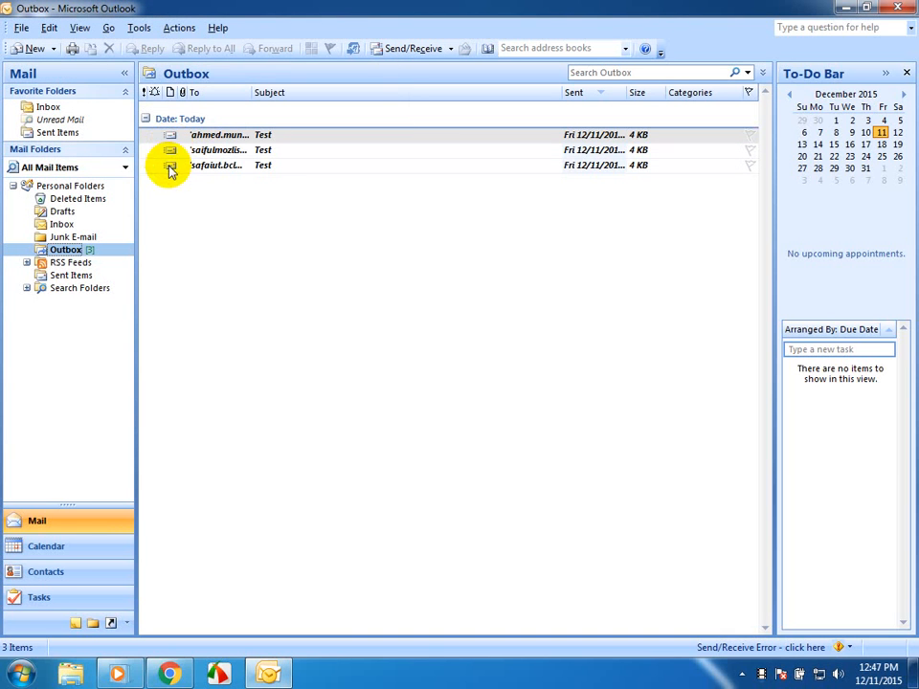
- Repeat Send/Receive All for the queued Test messages and open the Inbox
{"action": "left_click", "coordinate": [138, 27]}
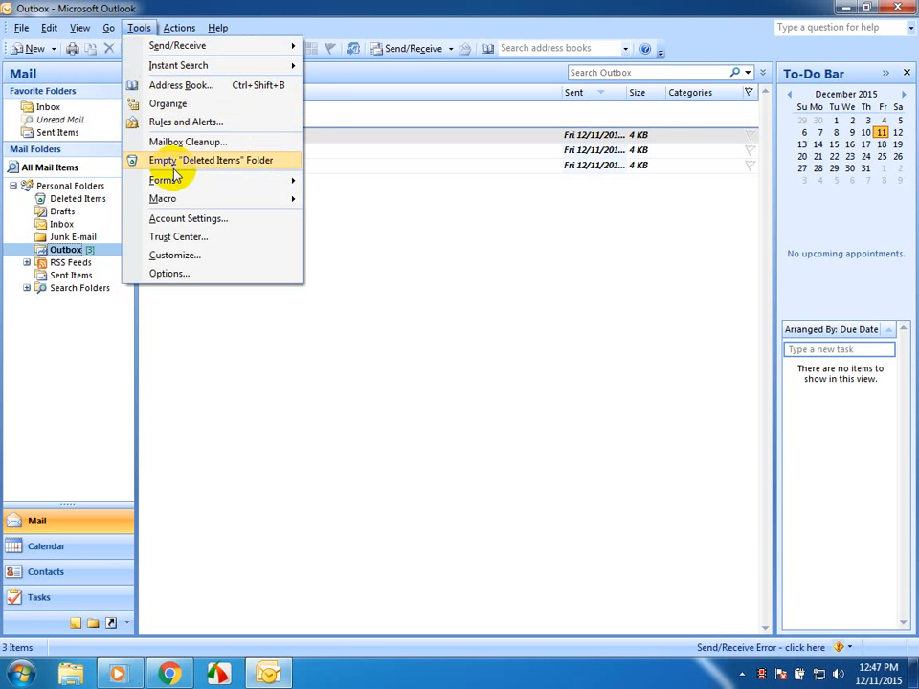
{"action": "mouse_move", "coordinate": [275, 197]}
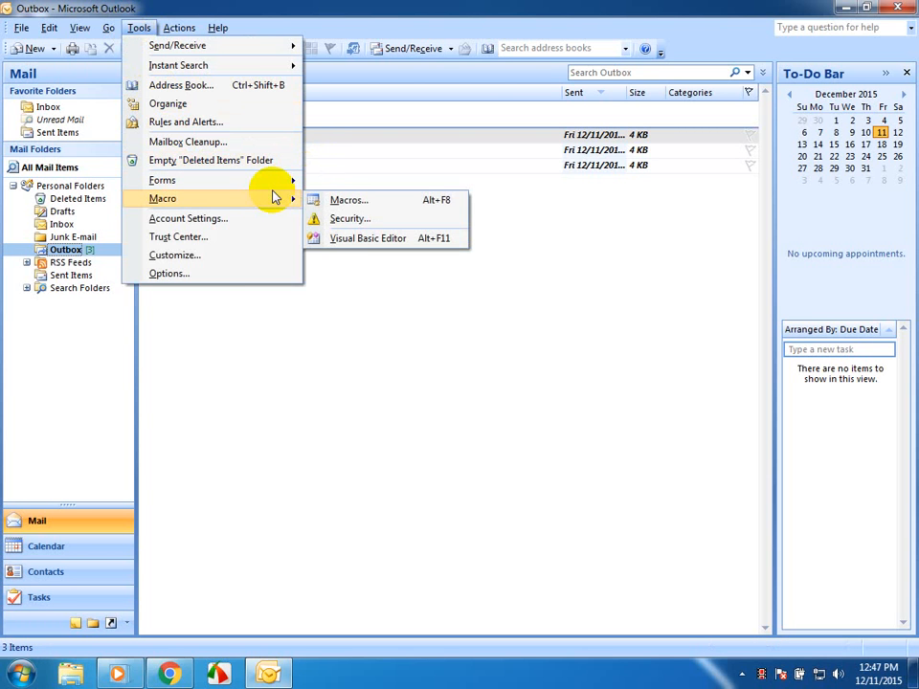
{"action": "mouse_move", "coordinate": [239, 47]}
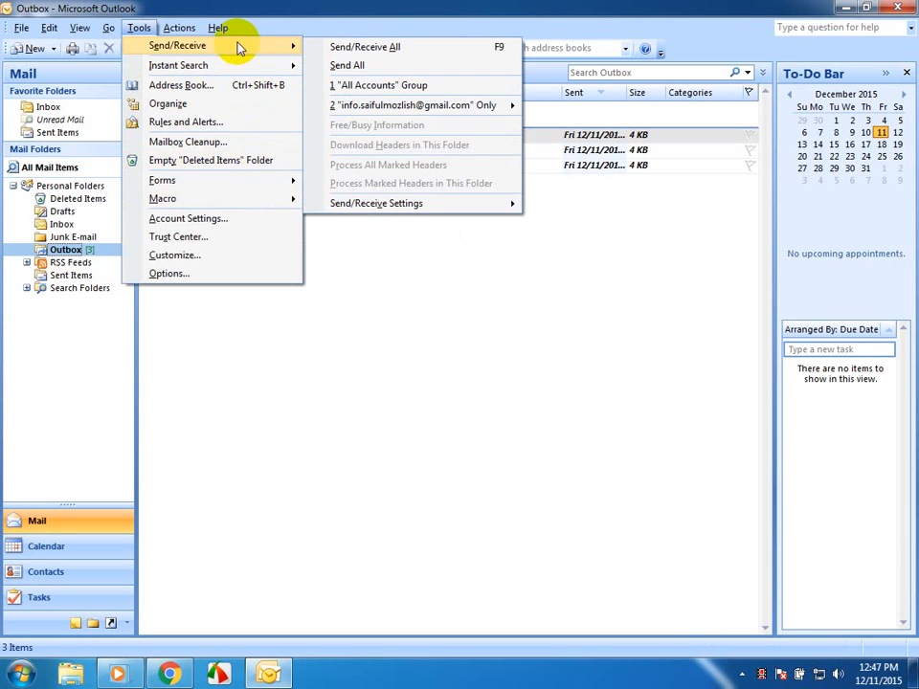
{"action": "left_click", "coordinate": [357, 50]}
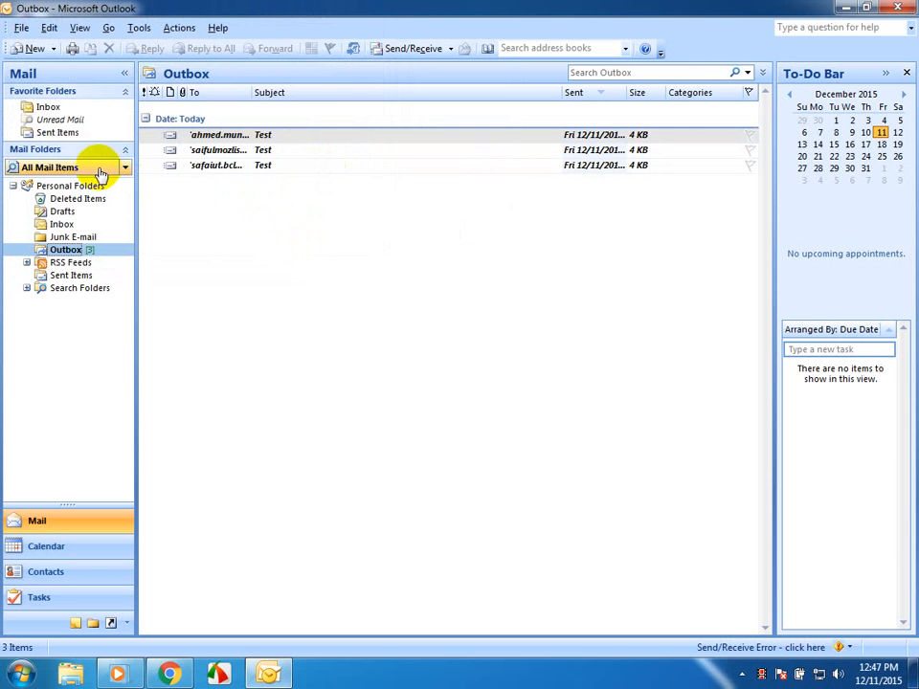
{"action": "left_click", "coordinate": [45, 109]}
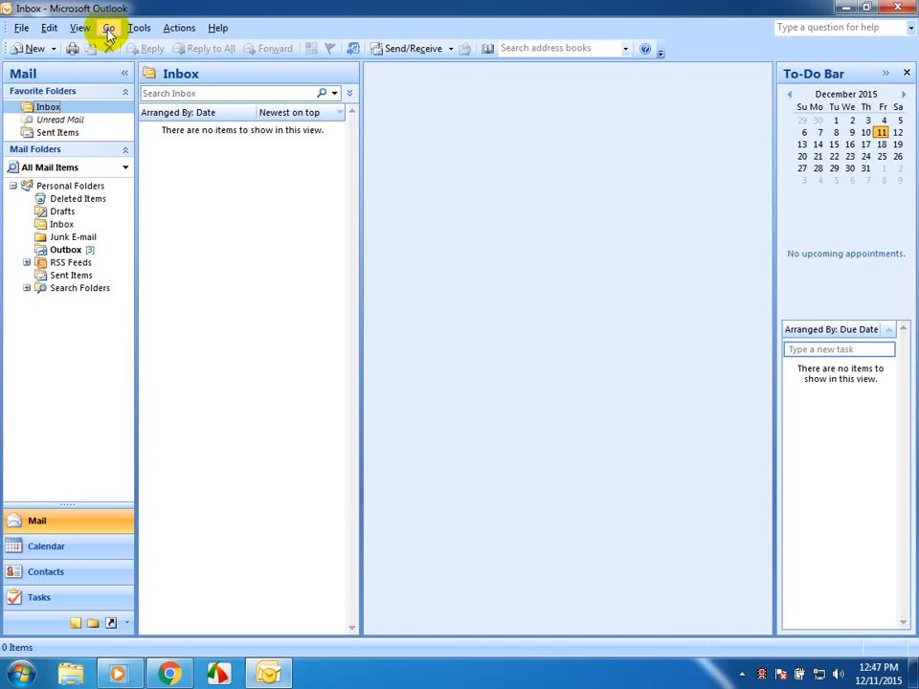
- Review the configured POP/SMTP e-mail account in the Account Settings, and close the dialog without changes
{"action": "left_click", "coordinate": [139, 32]}
{"action": "left_click", "coordinate": [178, 223]}
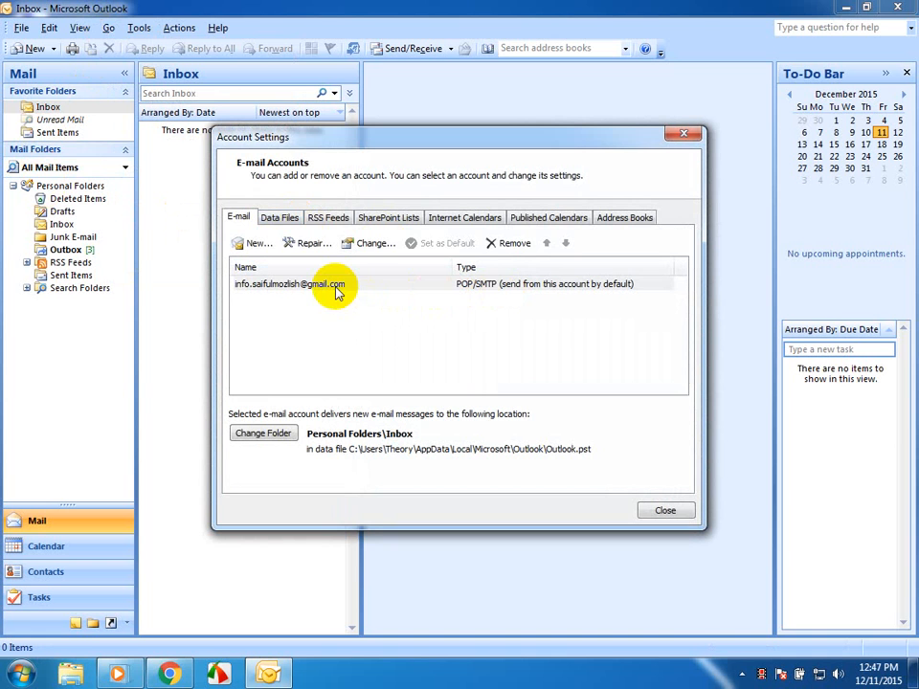
{"action": "left_click", "coordinate": [683, 134]}
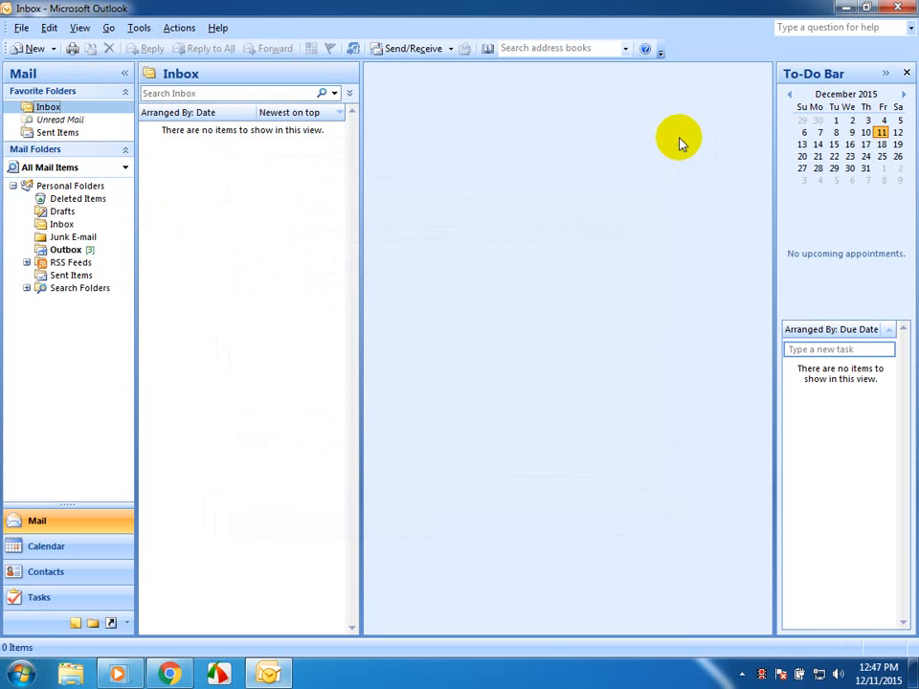
- Retry sending and receiving for all accounts, and check the Outbox, Inbox and Sent Items folders
{"action": "key", "text": "F9"}
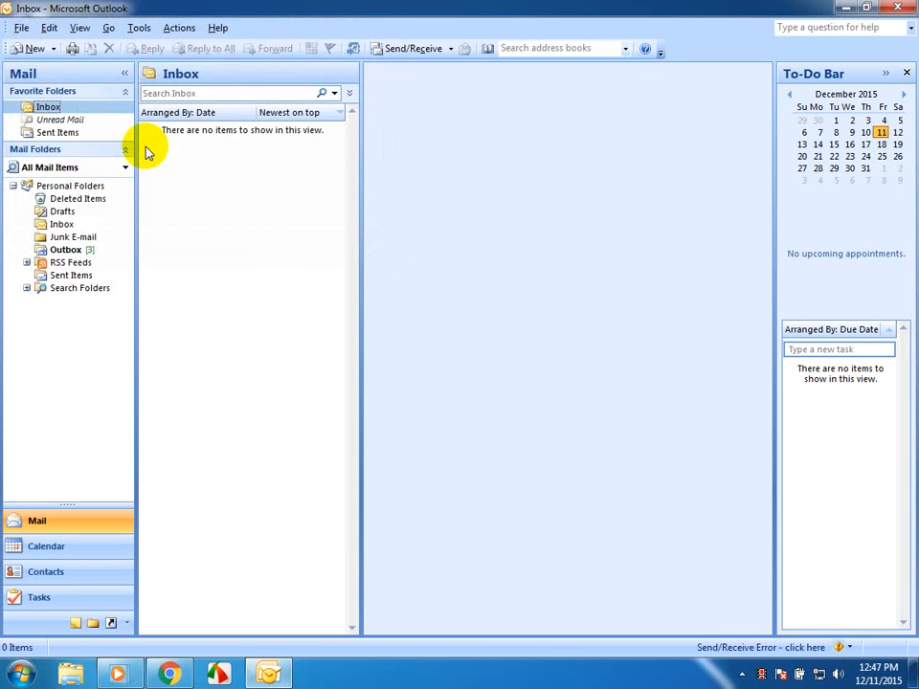
{"action": "left_click", "coordinate": [67, 249]}
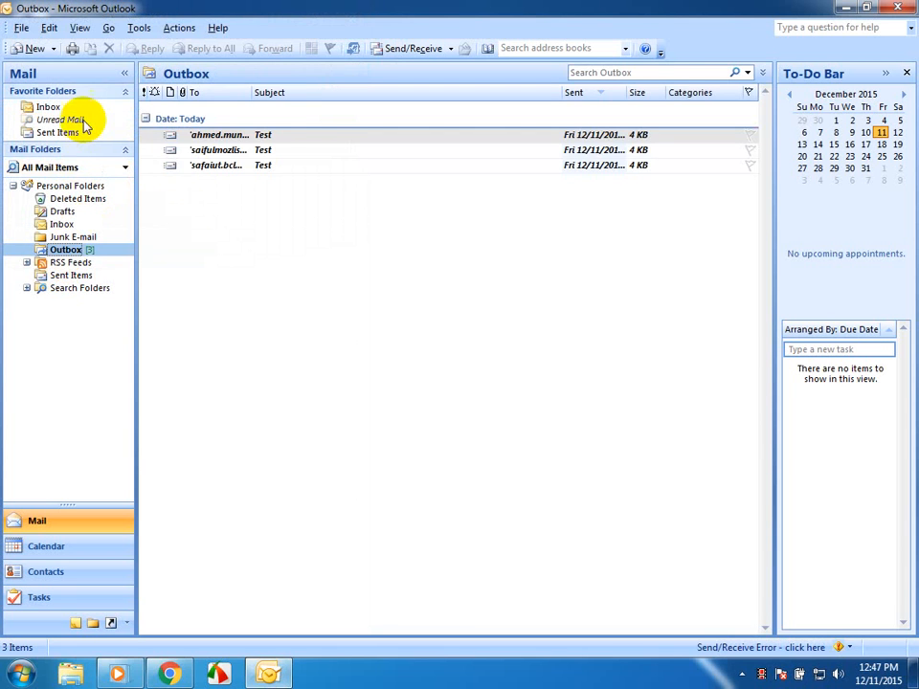
{"action": "left_click", "coordinate": [49, 109]}
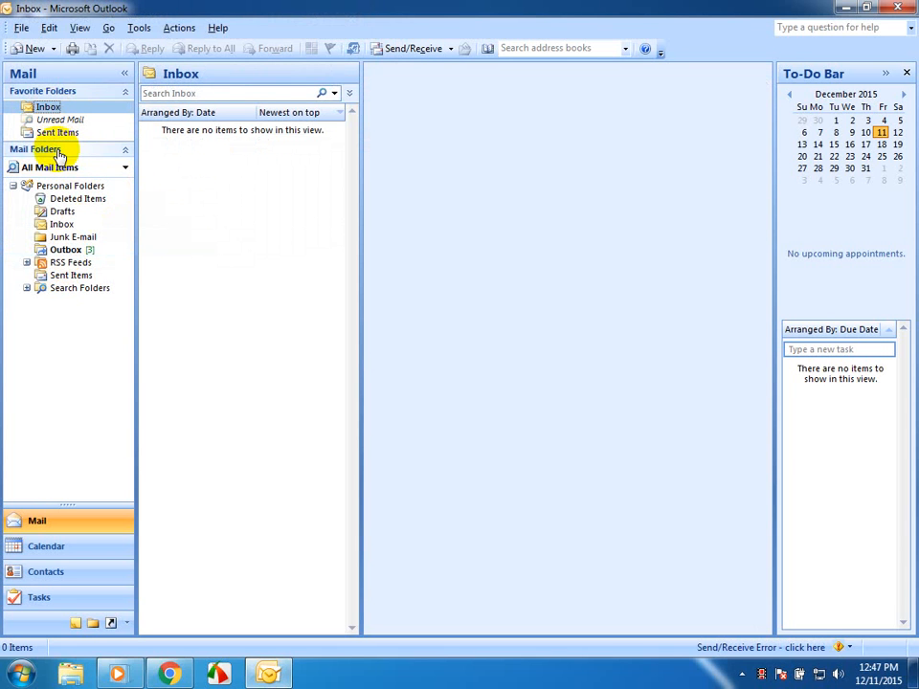
{"action": "left_click", "coordinate": [60, 134]}
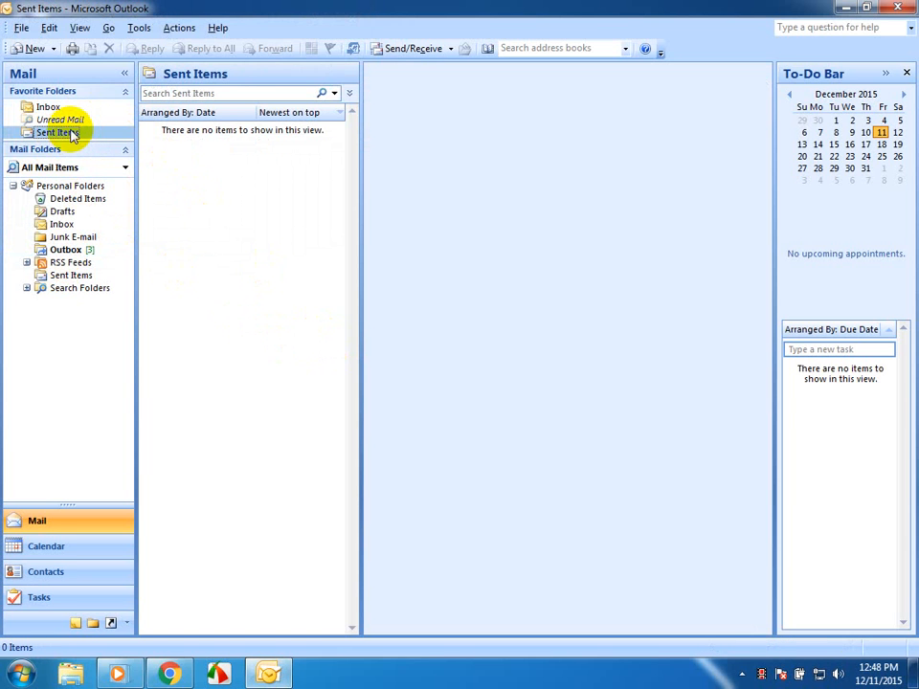
- Minimise the Outlook window and refresh the Windows desktop
{"action": "left_click", "coordinate": [138, 28]}
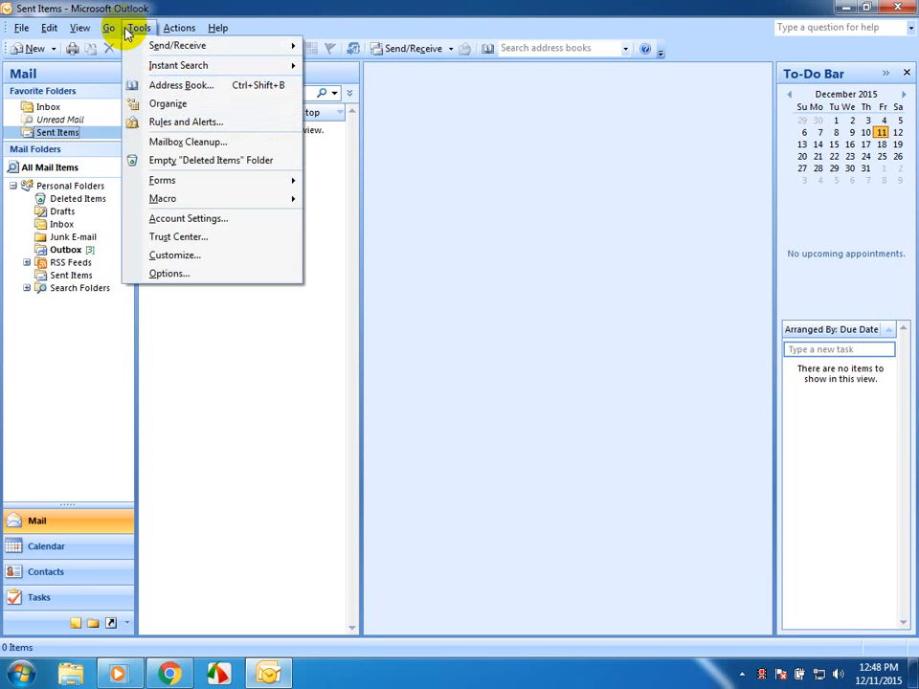
{"action": "left_click", "coordinate": [126, 31]}
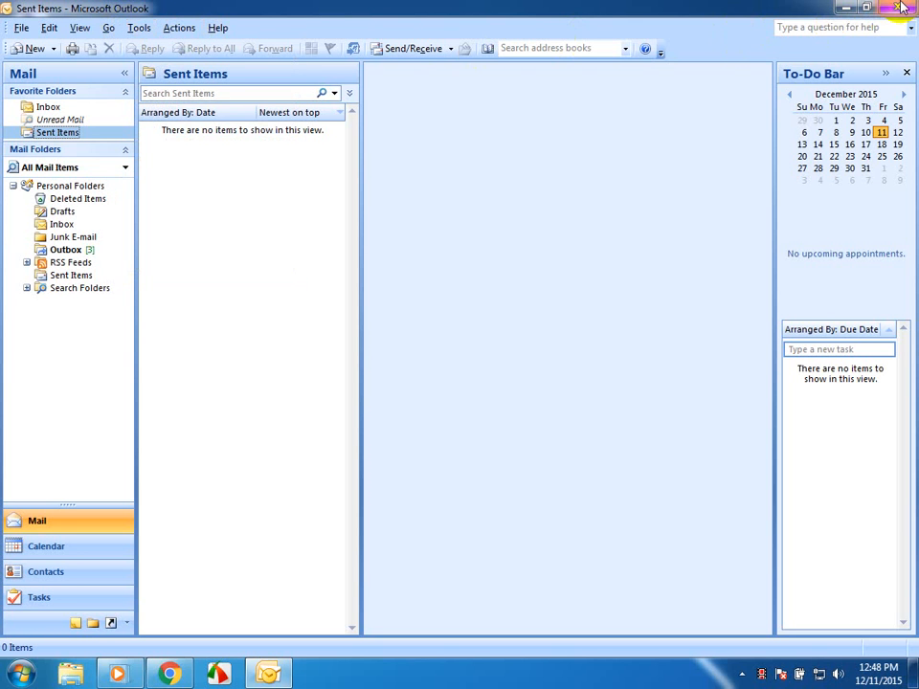
{"action": "left_click", "coordinate": [845, 9]}
{"action": "right_click", "coordinate": [777, 156]}
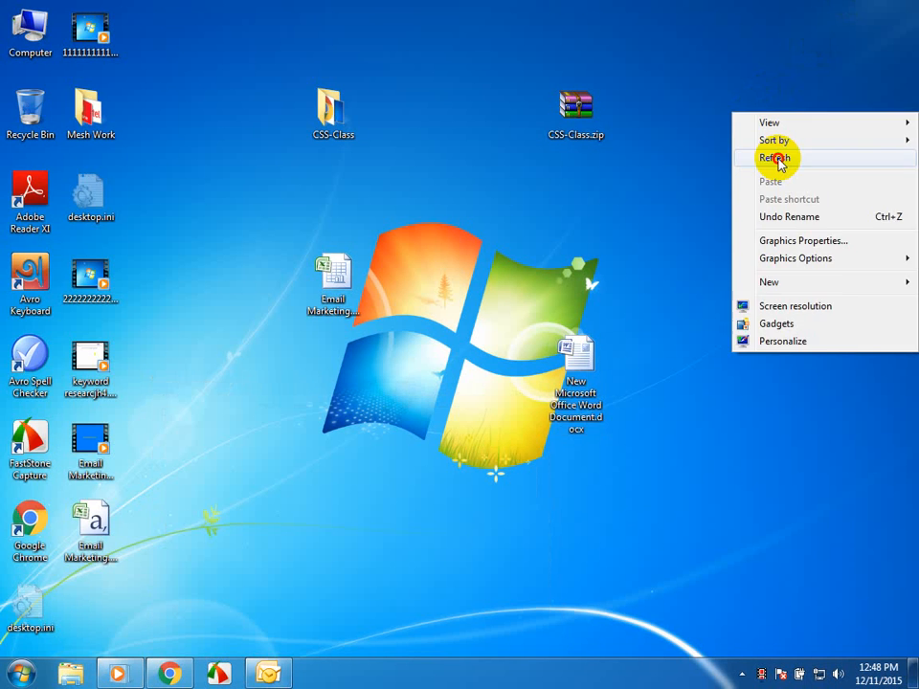
{"action": "left_click", "coordinate": [780, 159]}
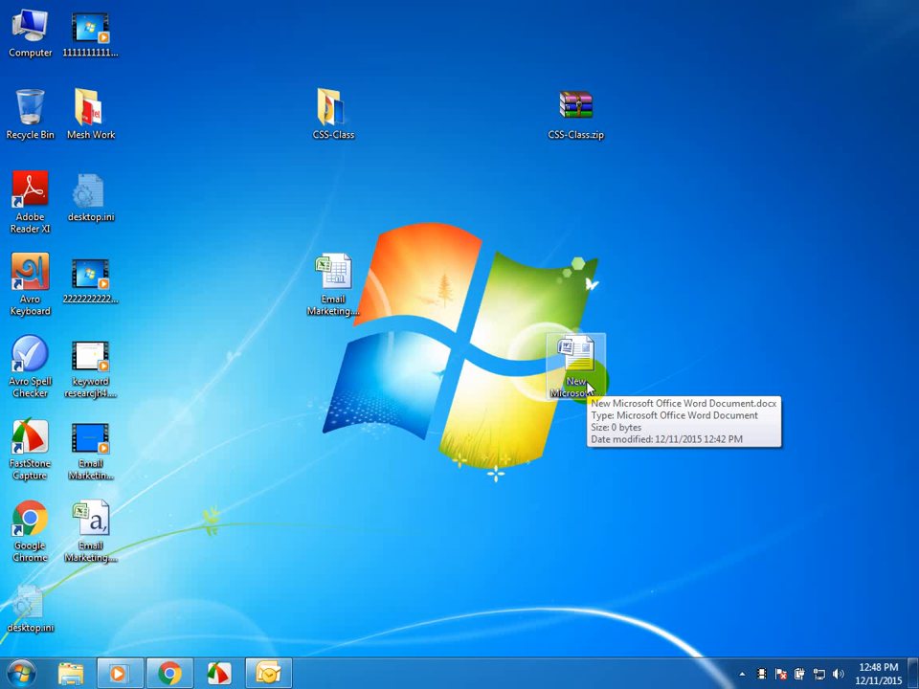
- Return to Outlook, look at a blank new e-mail message, close it unsent and minimise Outlook
{"action": "left_click", "coordinate": [268, 670]}
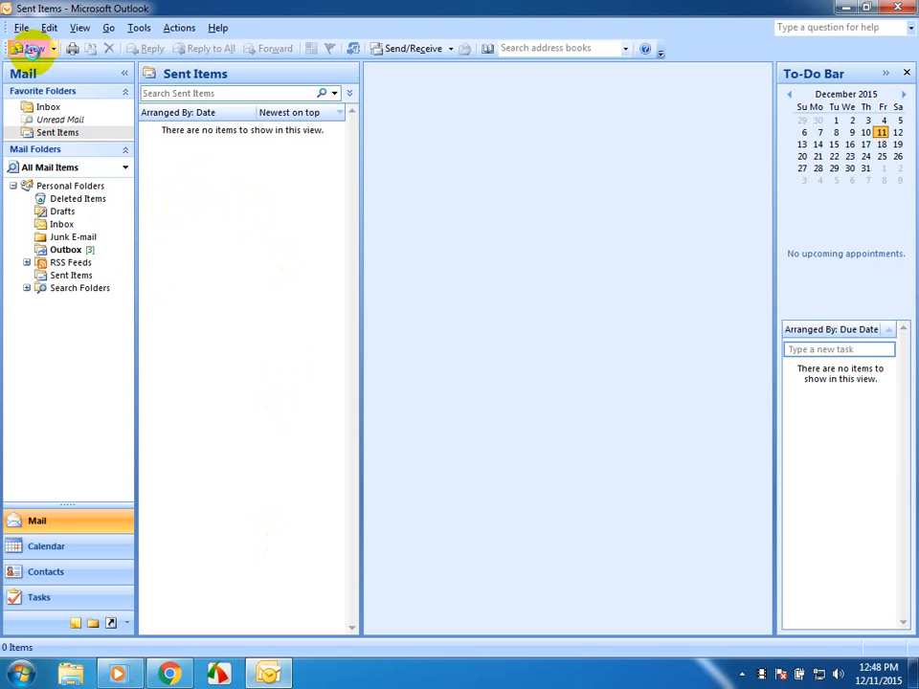
{"action": "left_click", "coordinate": [34, 48]}
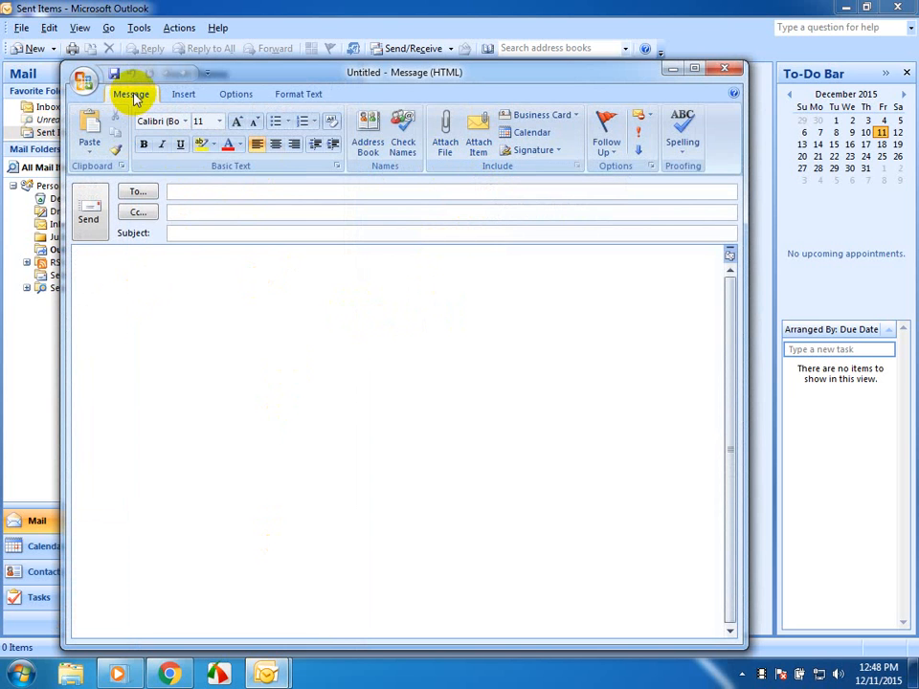
{"action": "left_click", "coordinate": [728, 70]}
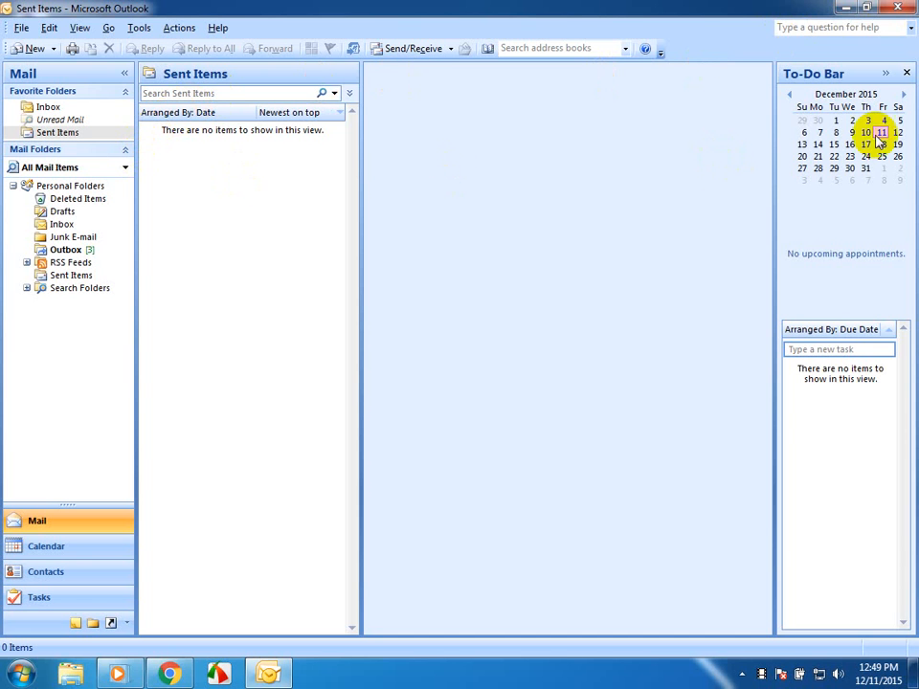
{"action": "left_click", "coordinate": [839, 8]}
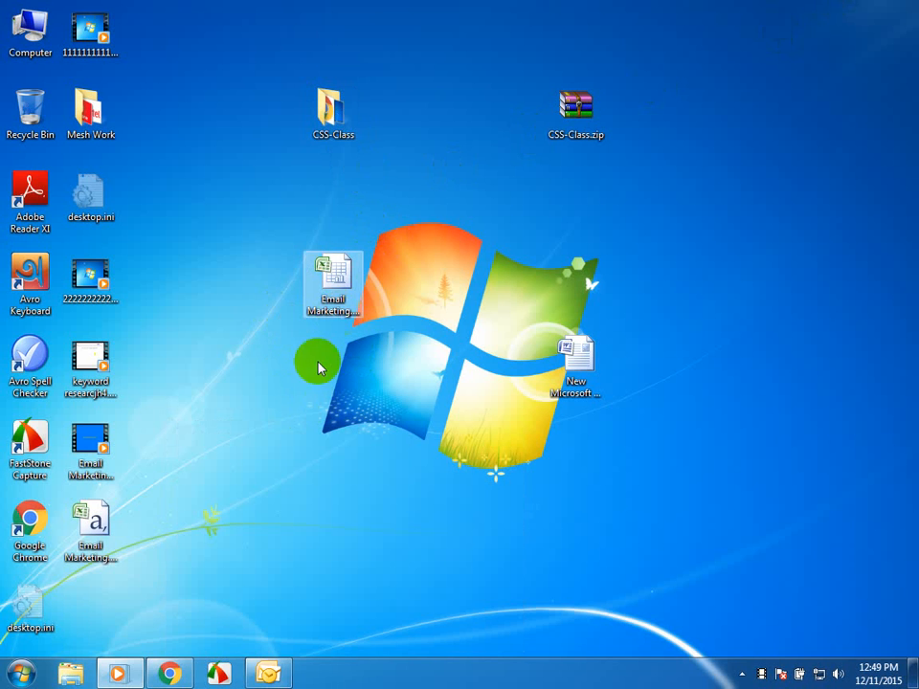
- Switch to Chrome and open the My email templates page from the TOS MAIL SES dashboard
{"action": "left_click", "coordinate": [173, 657]}
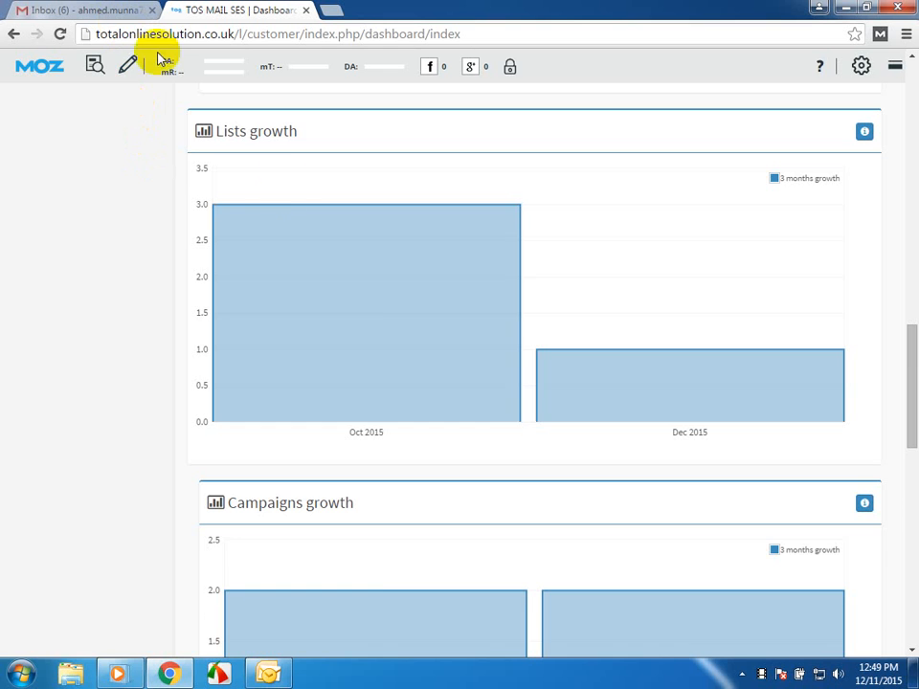
{"action": "mouse_move", "coordinate": [373, 330]}
{"action": "scroll", "coordinate": [374, 329], "scroll_direction": "up", "scroll_amount": 12}
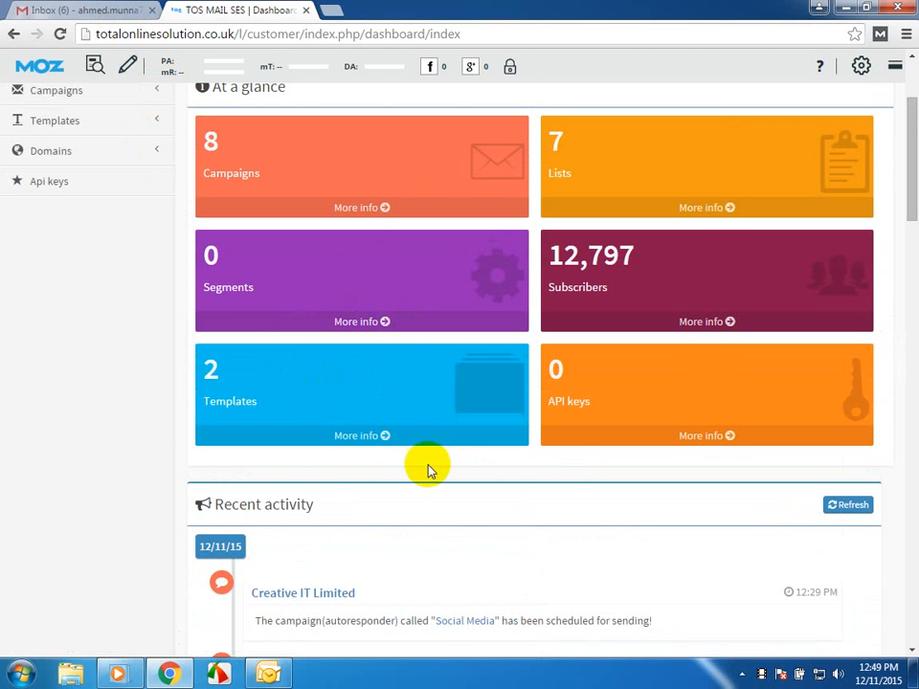
{"action": "left_click", "coordinate": [337, 434]}
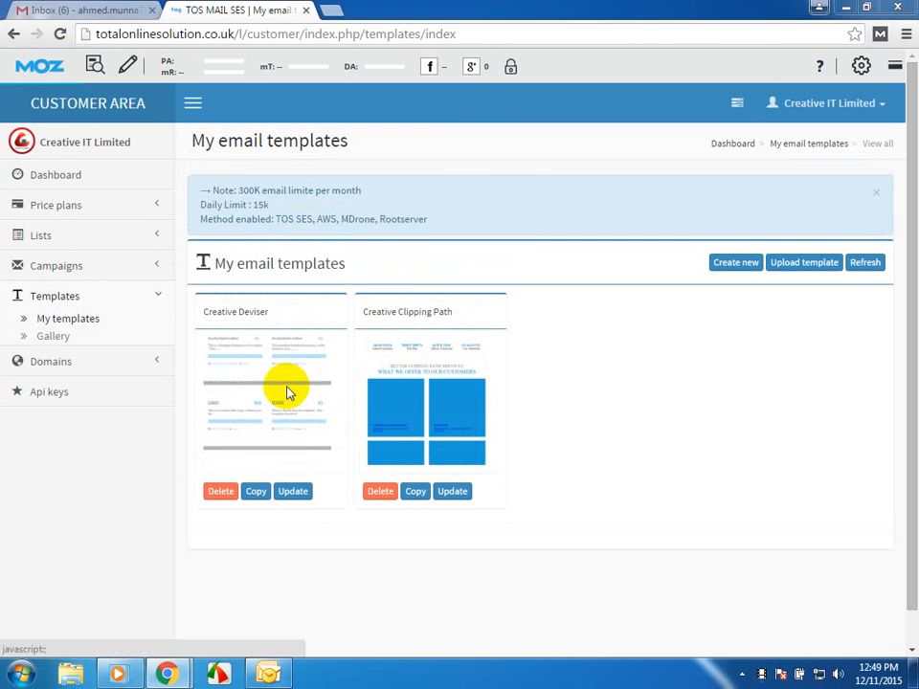
- Preview the Creative Deviser e-mail template in a maximised window, and close the preview and minimise Chrome
{"action": "left_click", "coordinate": [289, 390]}
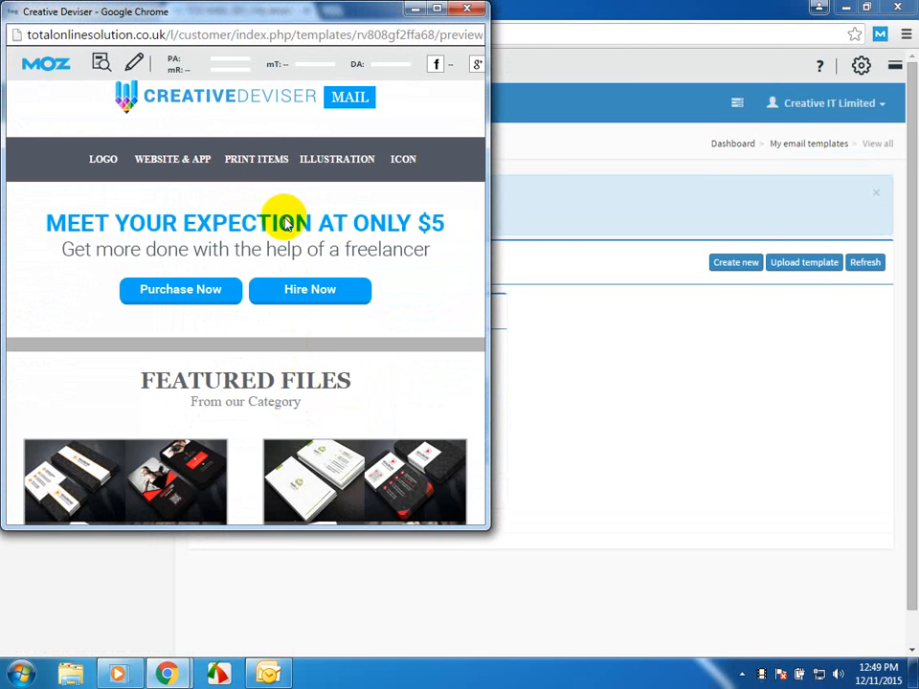
{"action": "left_click", "coordinate": [437, 7]}
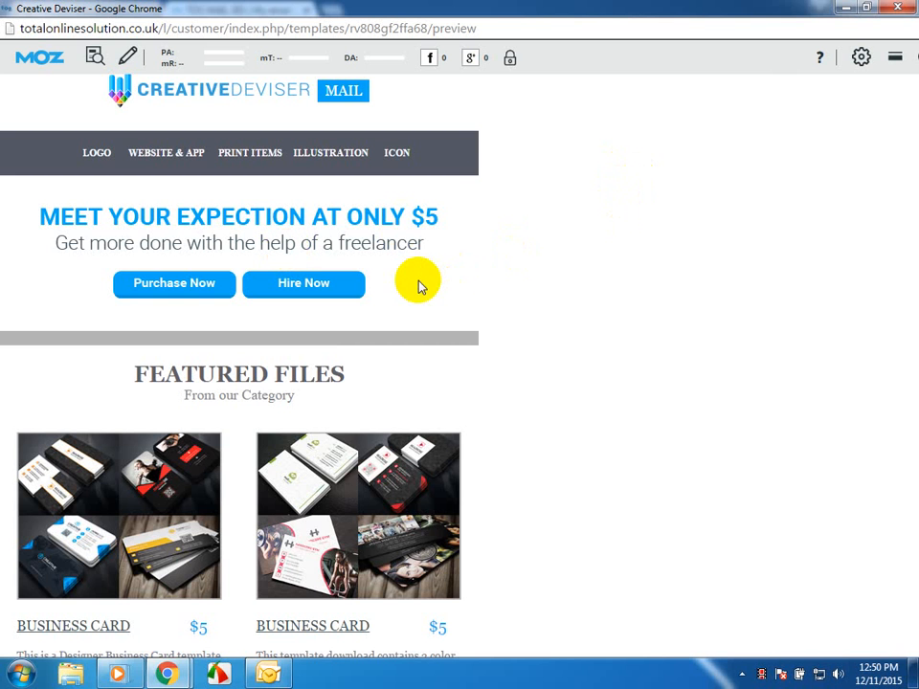
{"action": "left_click", "coordinate": [899, 8]}
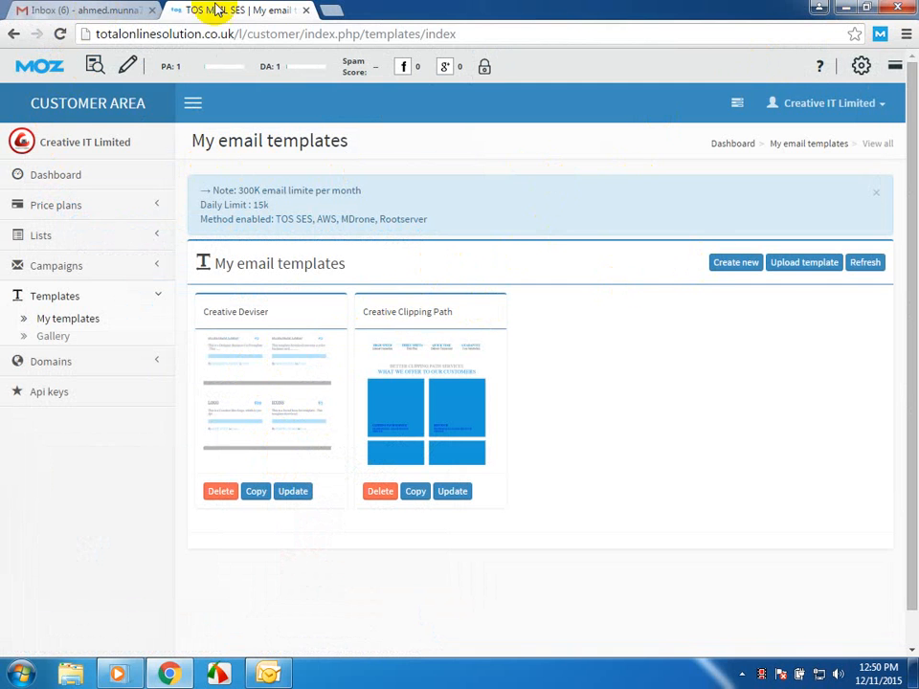
{"action": "left_click", "coordinate": [846, 6]}
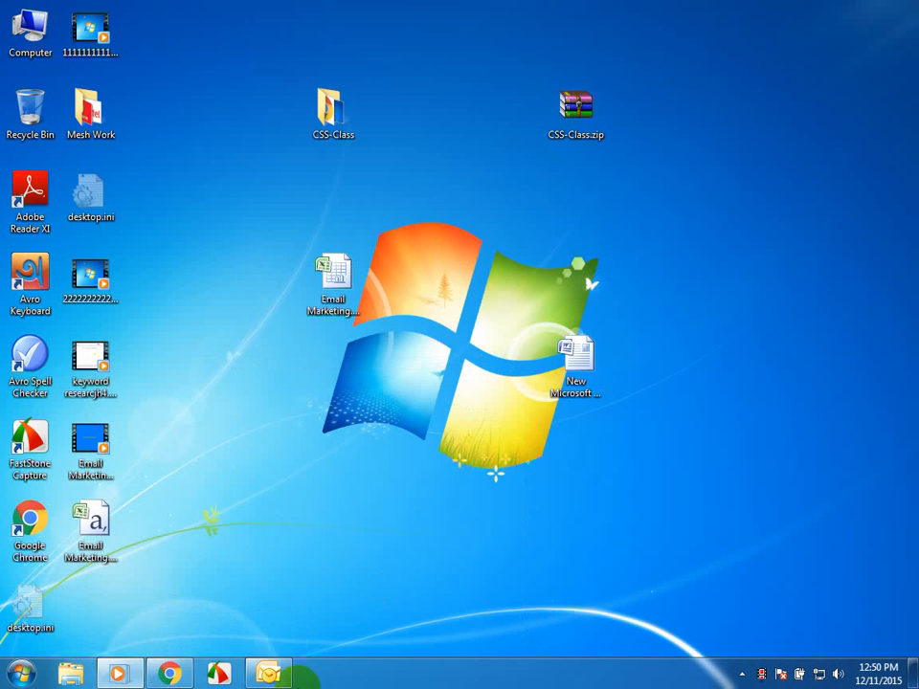
- Switch back to Outlook, open the Outbox and retry sending and receiving the queued Test messages
{"action": "left_click", "coordinate": [278, 670]}
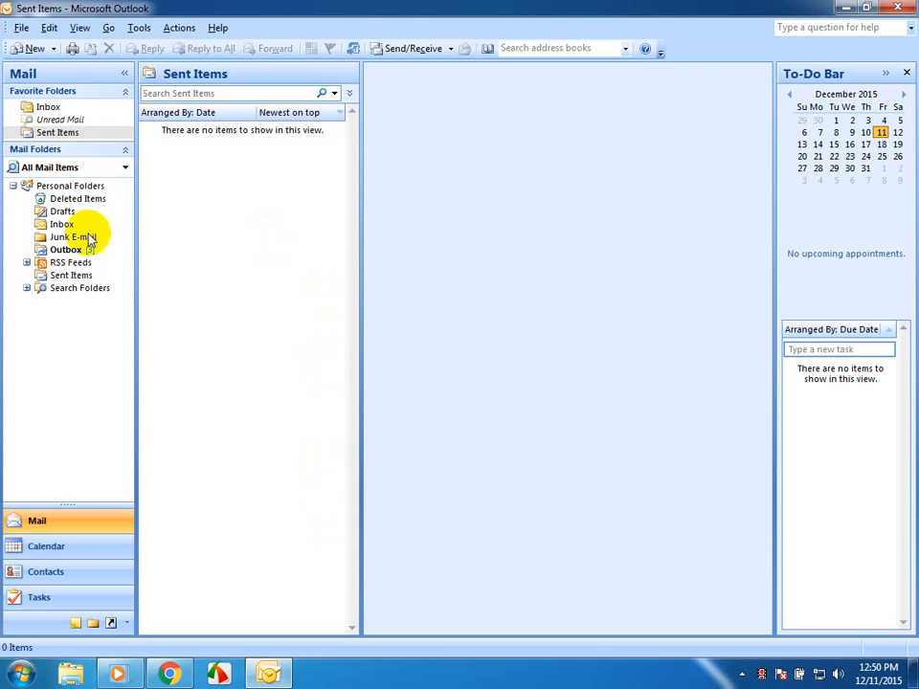
{"action": "left_click", "coordinate": [86, 251]}
{"action": "key", "text": "F9"}
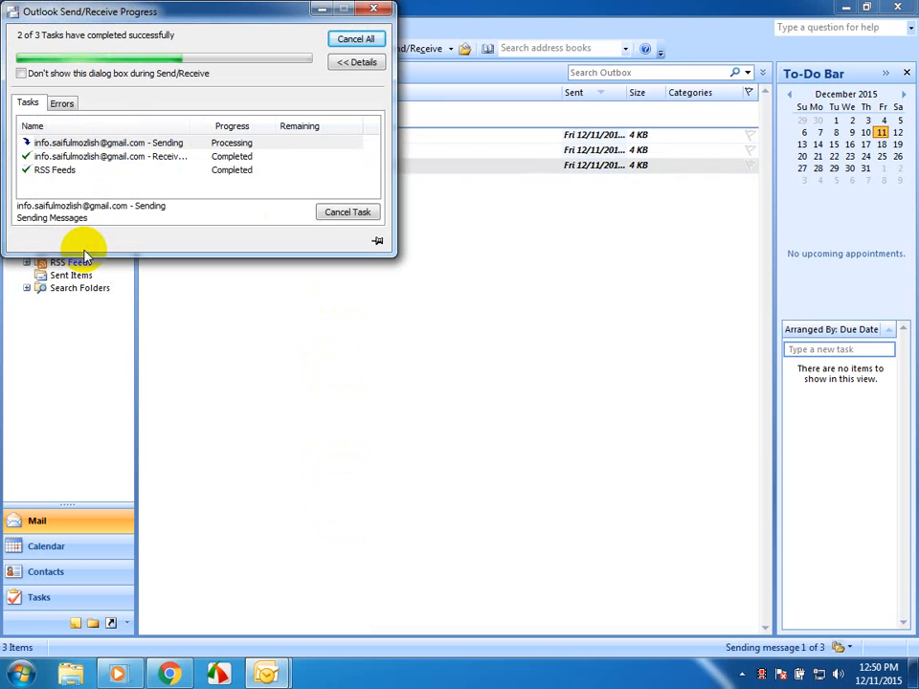
{"action": "left_click", "coordinate": [86, 253]}
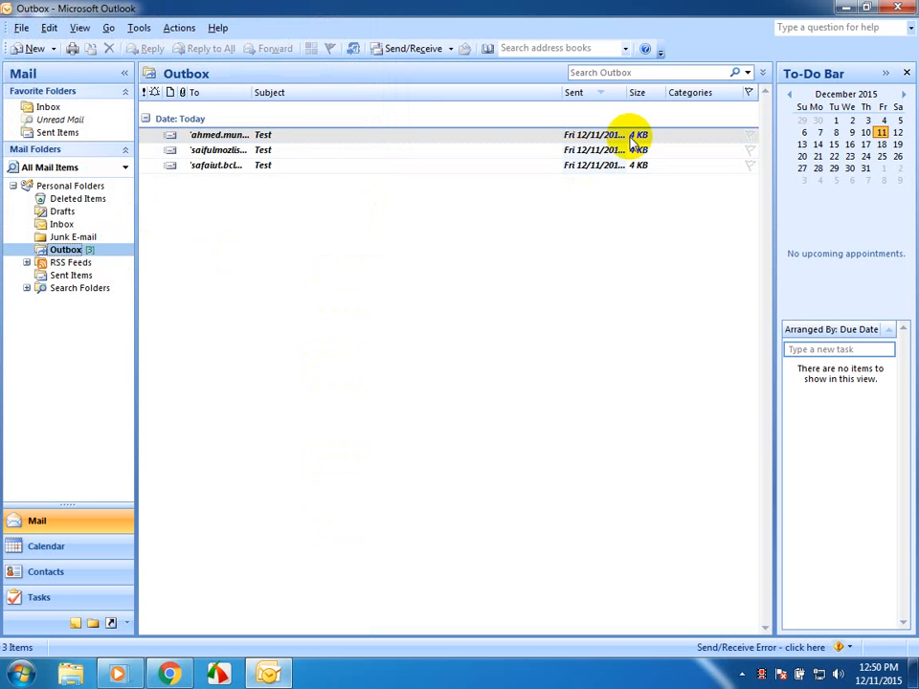
- Examine the send/receive error details and the sending task in the progress window, and dismiss the window
{"action": "left_click", "coordinate": [842, 649]}
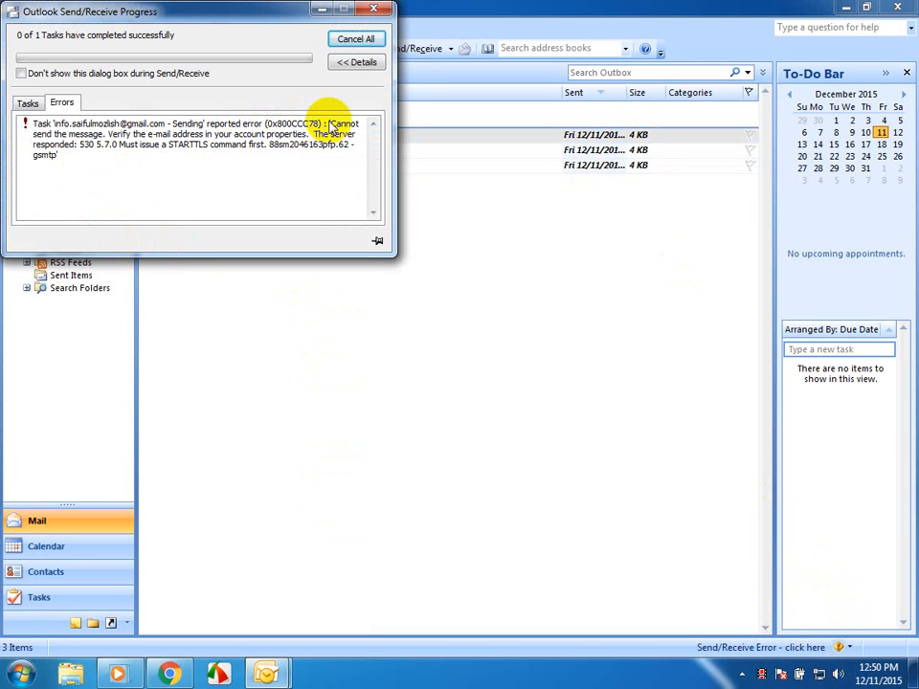
{"action": "left_click", "coordinate": [32, 104]}
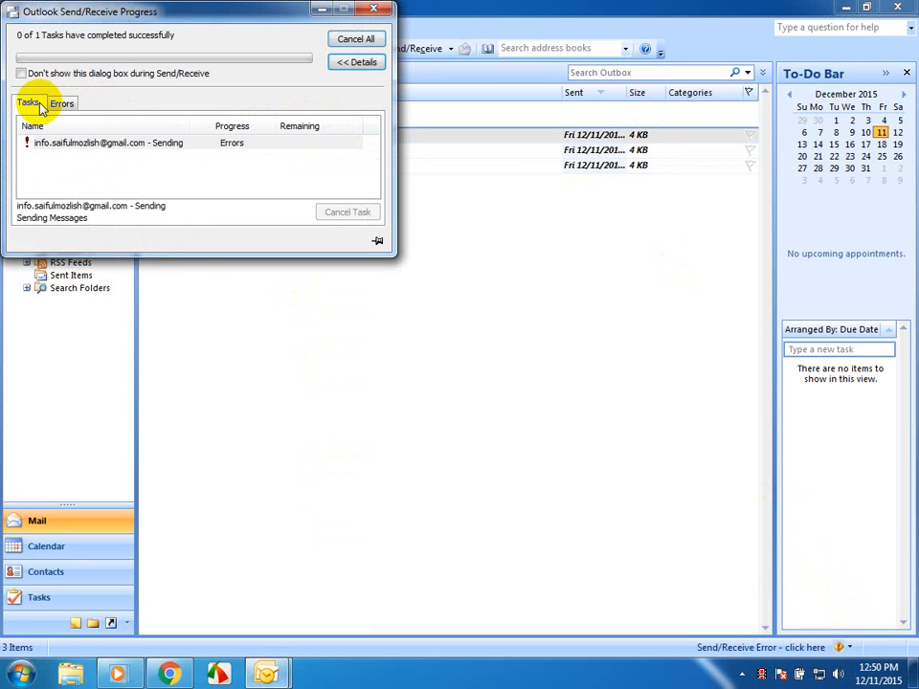
{"action": "left_click", "coordinate": [88, 144]}
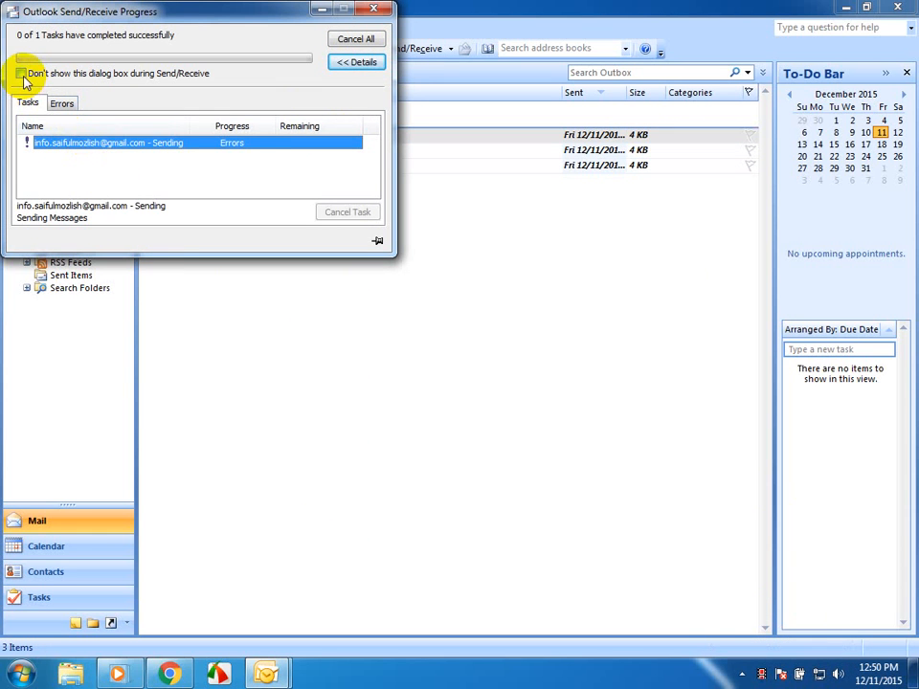
{"action": "left_click", "coordinate": [362, 61]}
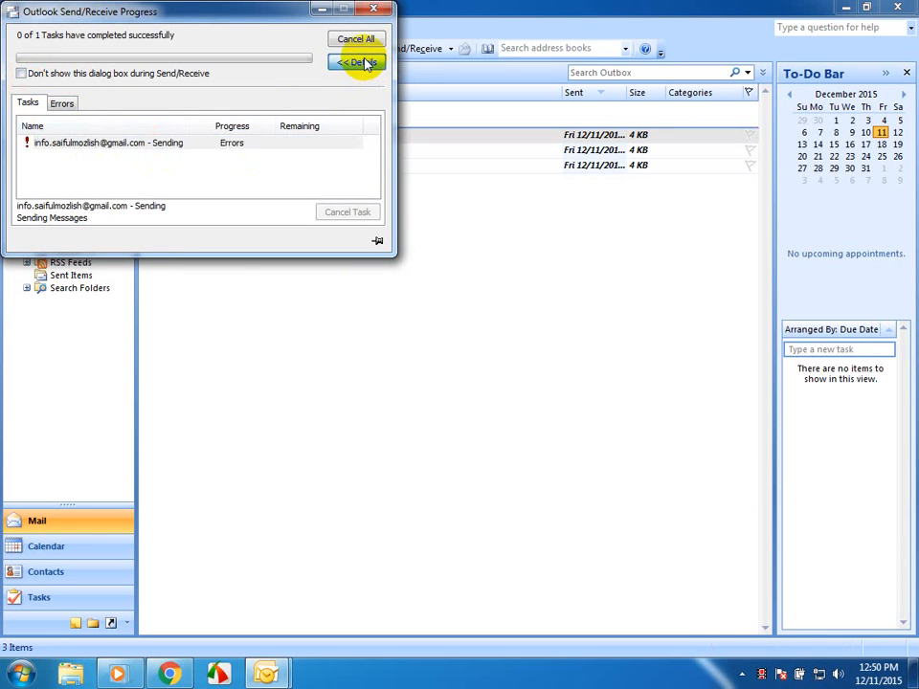
{"action": "left_click", "coordinate": [364, 63]}
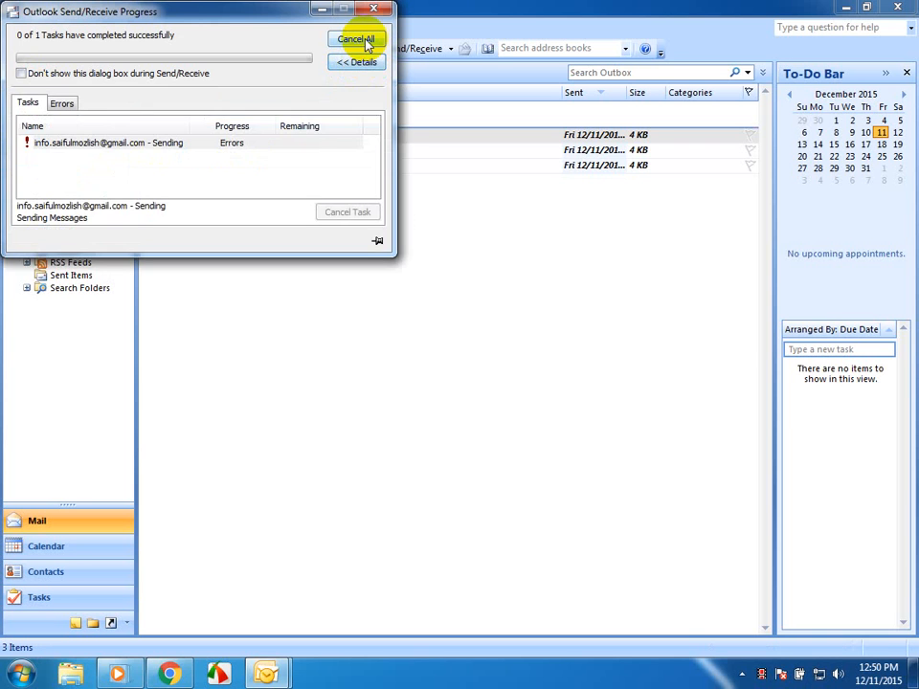
{"action": "left_click", "coordinate": [361, 40]}
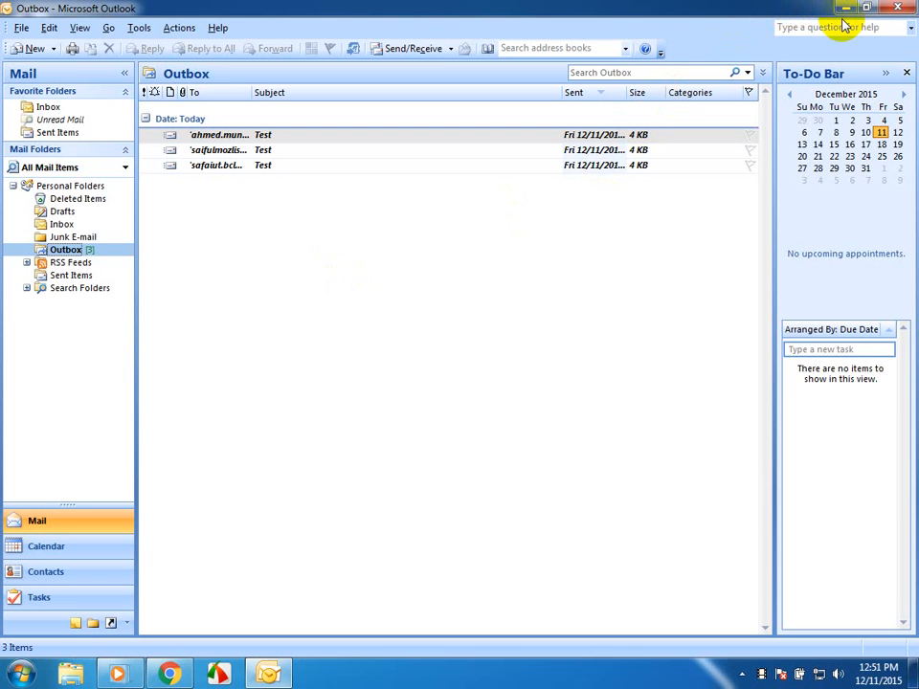
- Exit Outlook without sending the messages queued in the Outbox
{"action": "left_click", "coordinate": [906, 8]}
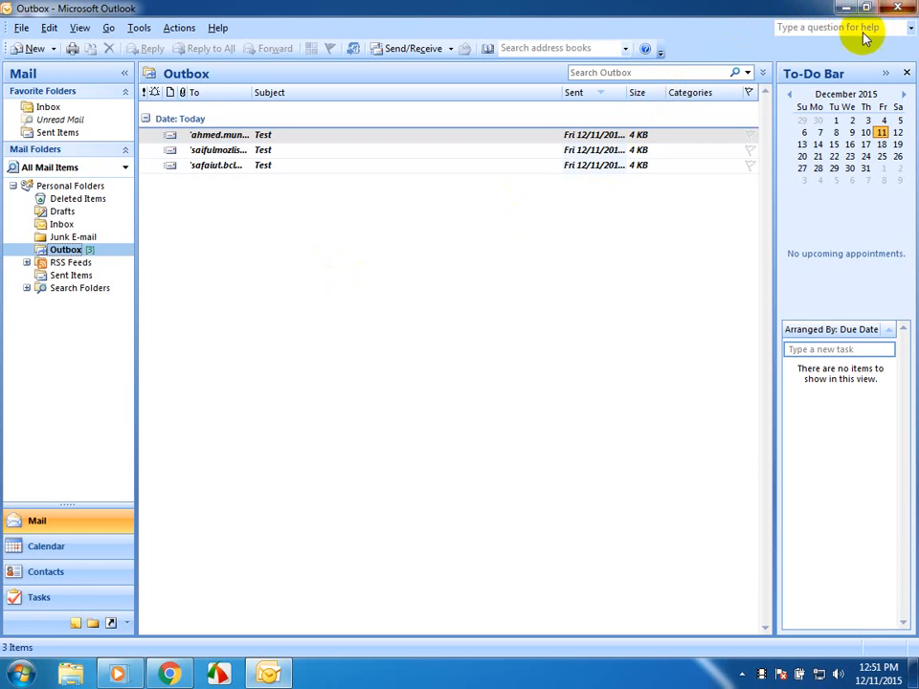
{"action": "left_click", "coordinate": [511, 388]}
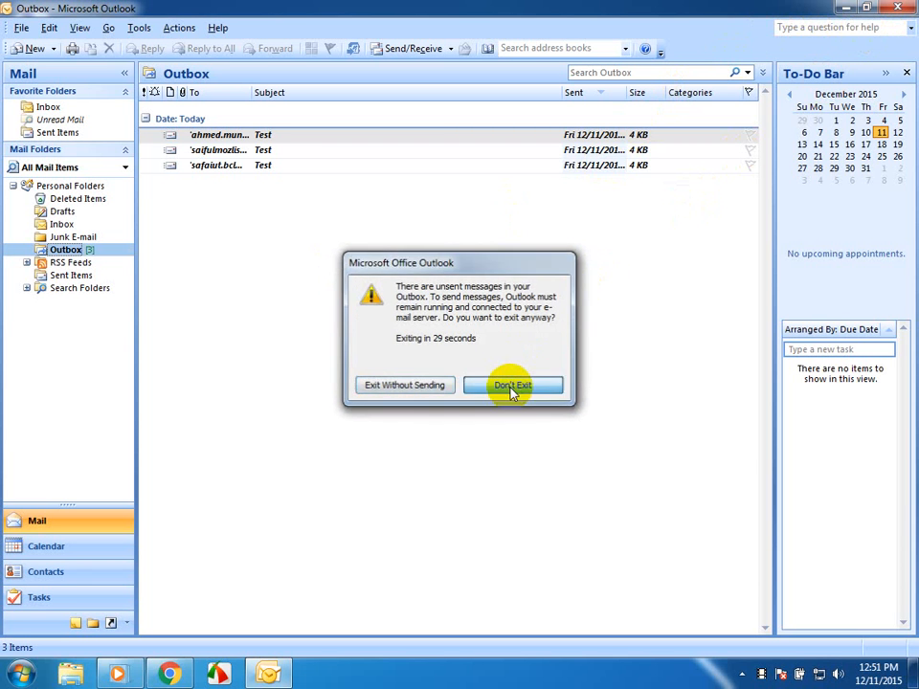
{"action": "left_click", "coordinate": [902, 6]}
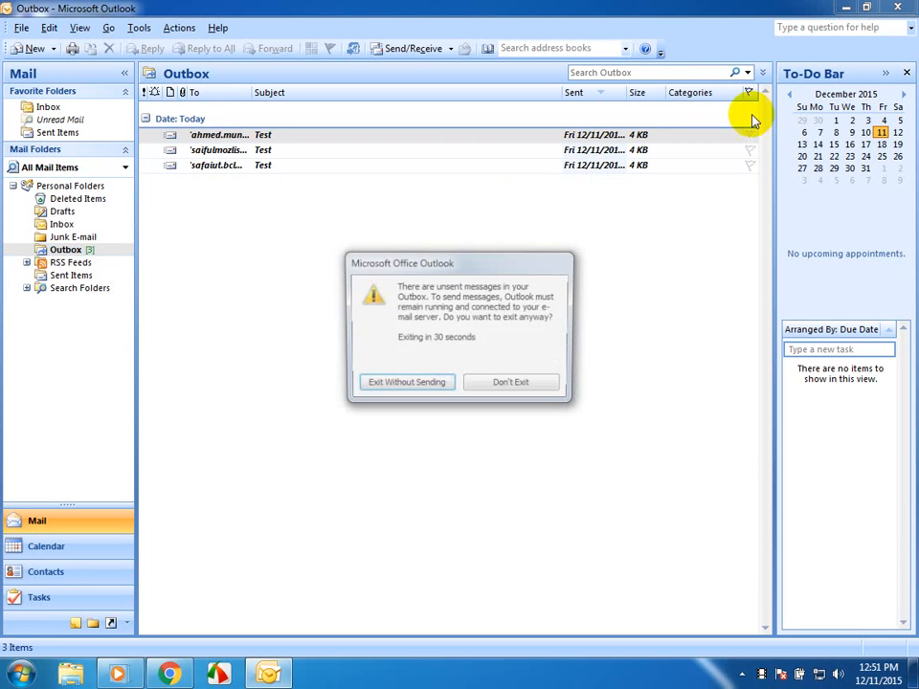
{"action": "left_click", "coordinate": [382, 382]}
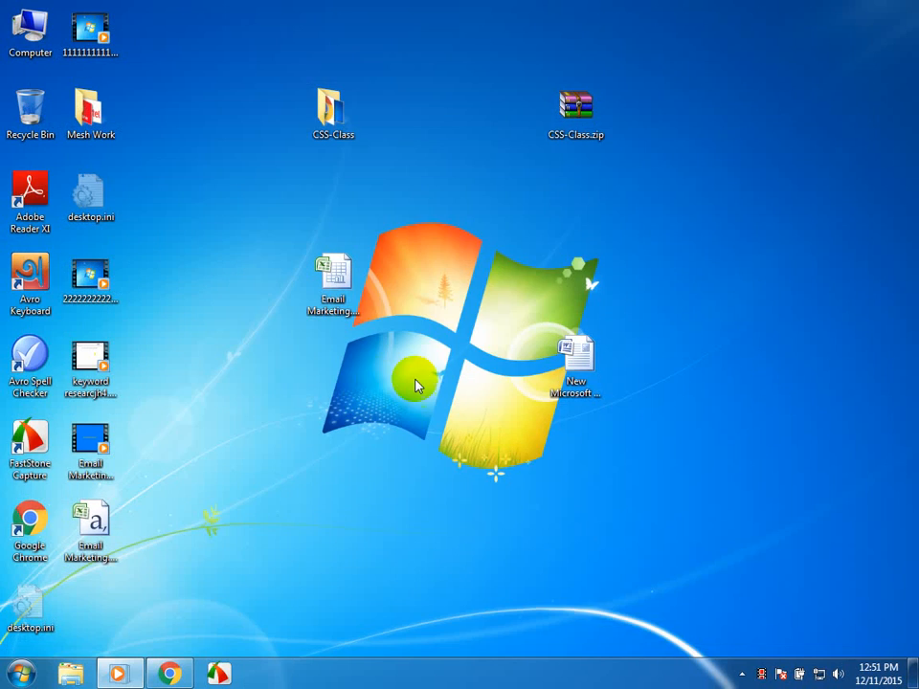
- Open the Email Marketing.xlsx contact list from the desktop in Excel
{"action": "left_click", "coordinate": [334, 284]}
{"action": "double_click", "coordinate": [334, 285]}
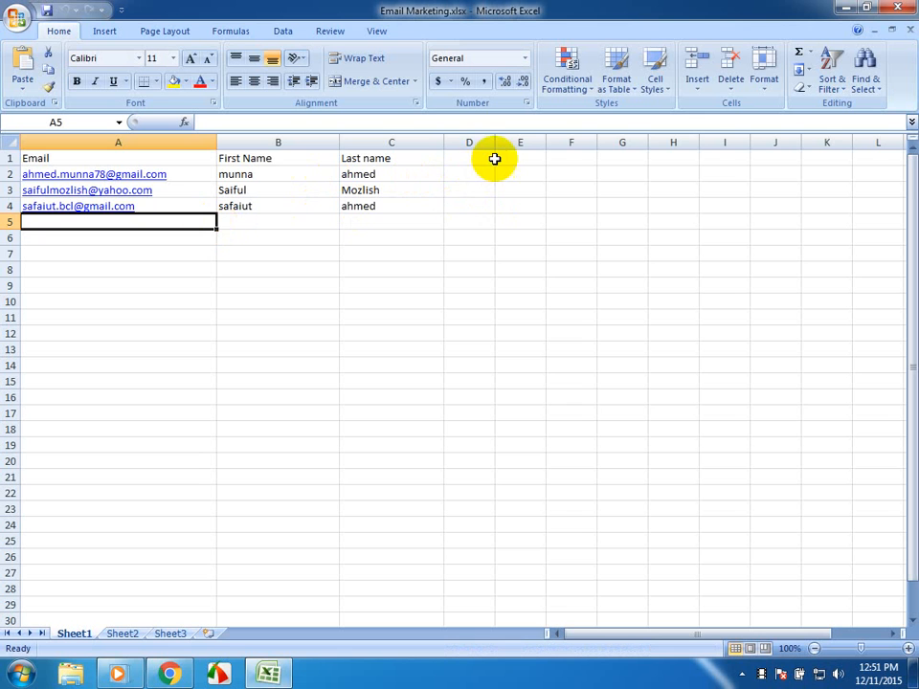
- Widen column D of the contact list and close the workbook without saving the change
{"action": "left_click_drag", "start_coordinate": [495, 142], "coordinate": [670, 128]}
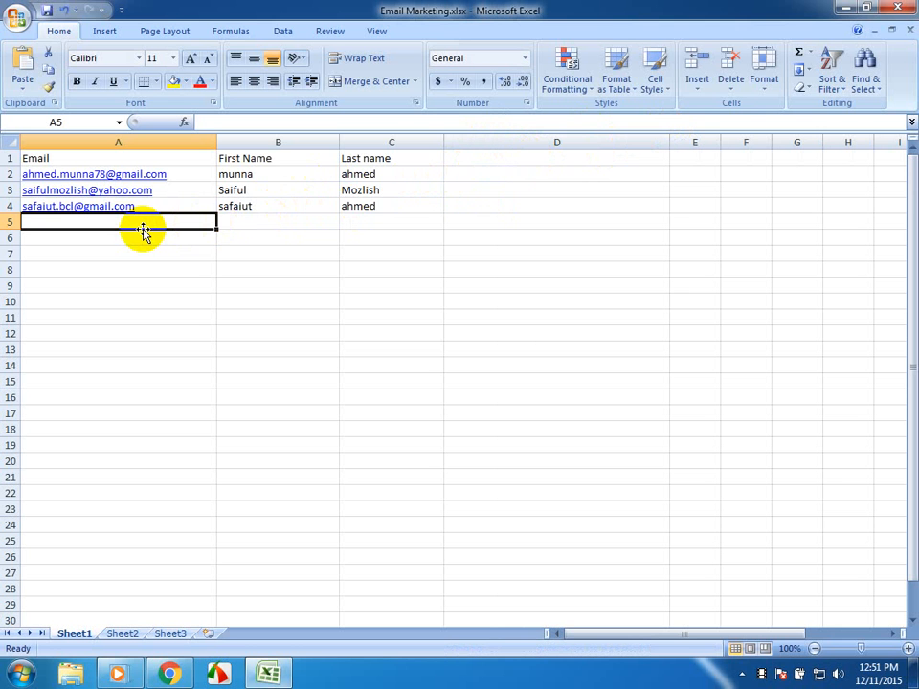
{"action": "left_click", "coordinate": [905, 7]}
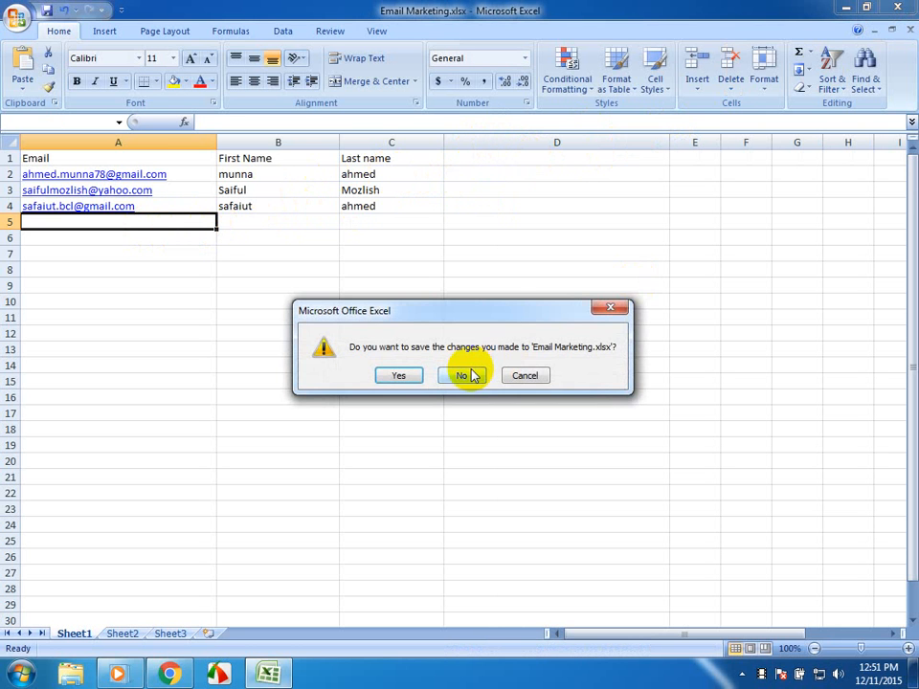
{"action": "left_click", "coordinate": [468, 374]}
- Open New Microsoft Office Word Document.docx from the desktop and begin the letter with the greeting "Dear"
{"action": "left_click", "coordinate": [577, 361]}
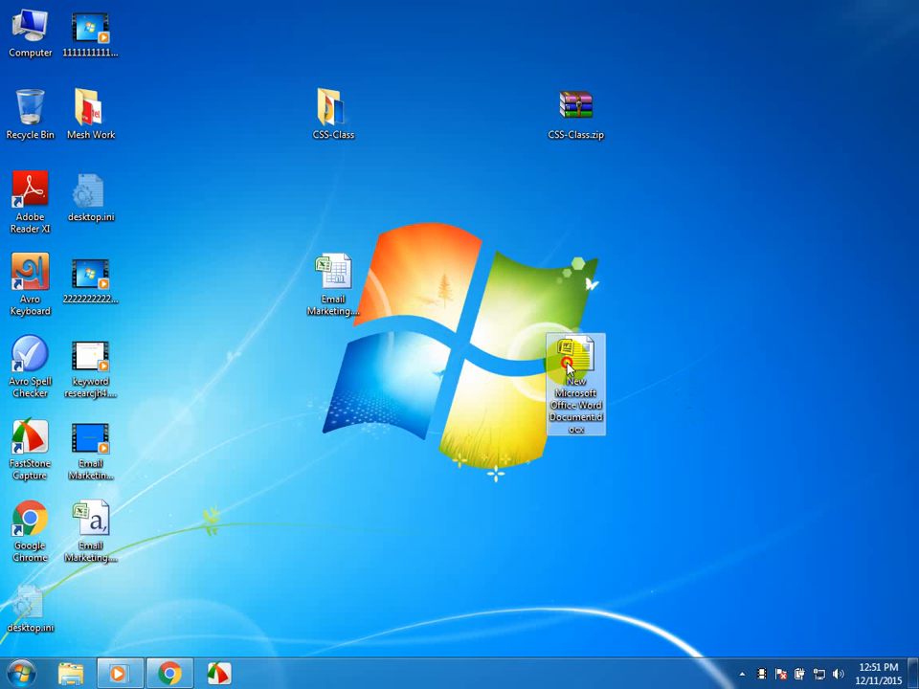
{"action": "double_click", "coordinate": [590, 379]}
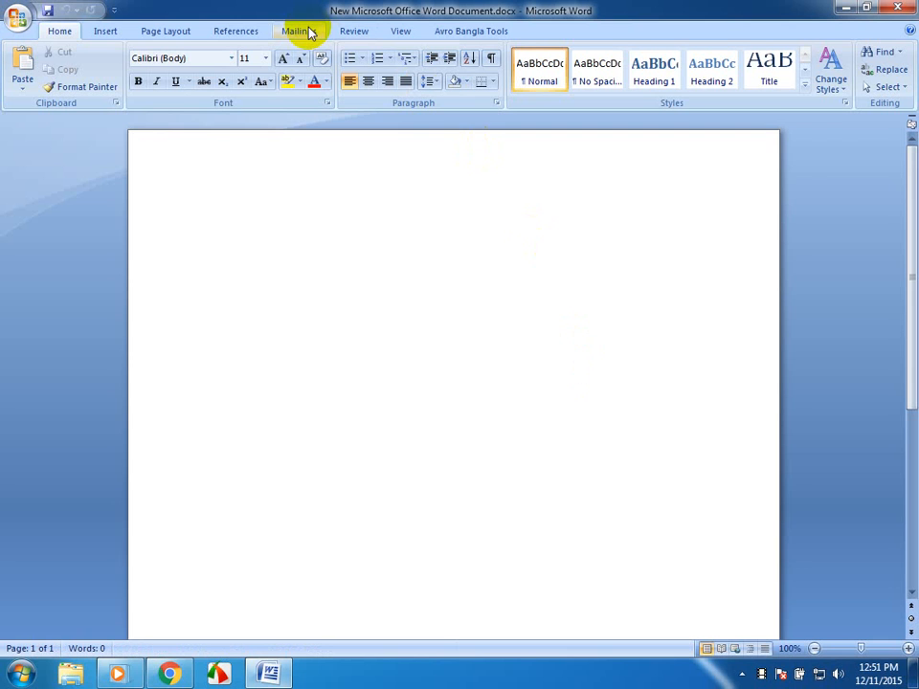
{"action": "type", "text": "Deat"}
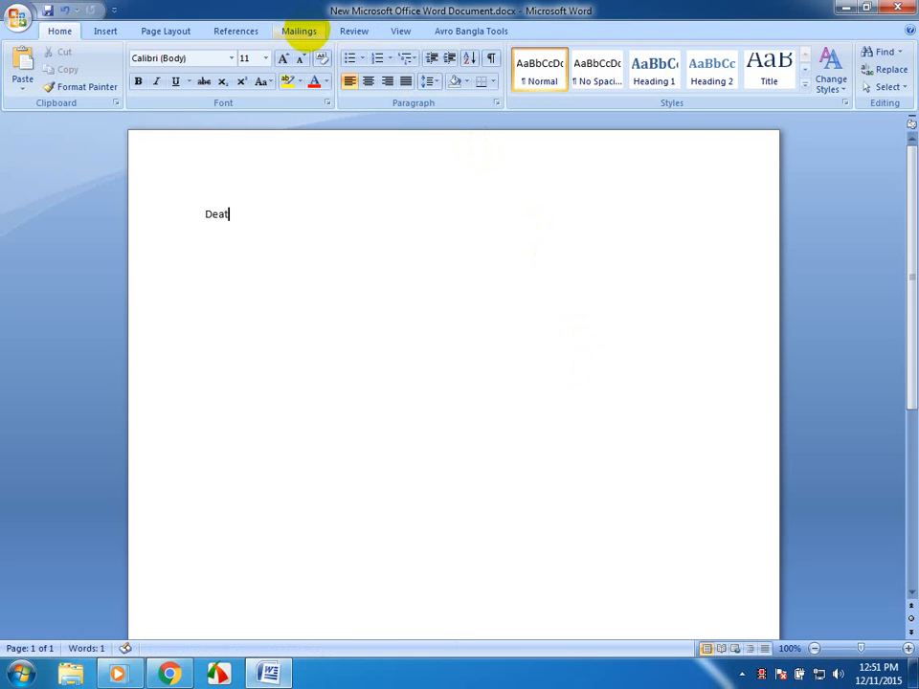
{"action": "key", "text": "BackSpace"}
{"action": "type", "text": "r"}
- Attach Sheet1$ of Email Marketing.xlsx from the desktop as the existing recipient list for the mail merge
{"action": "left_click", "coordinate": [304, 33]}
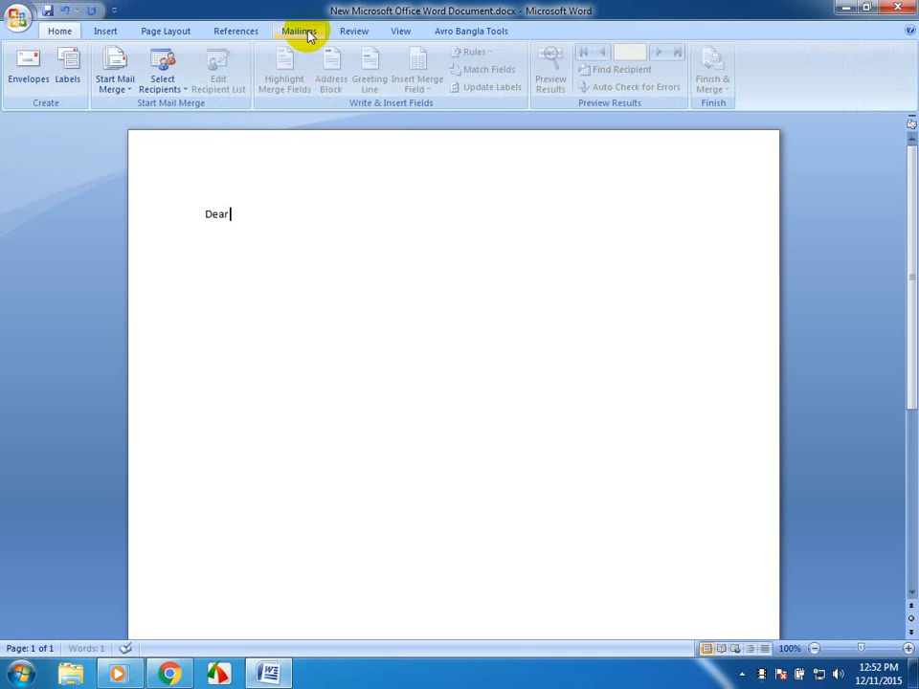
{"action": "left_click", "coordinate": [163, 77]}
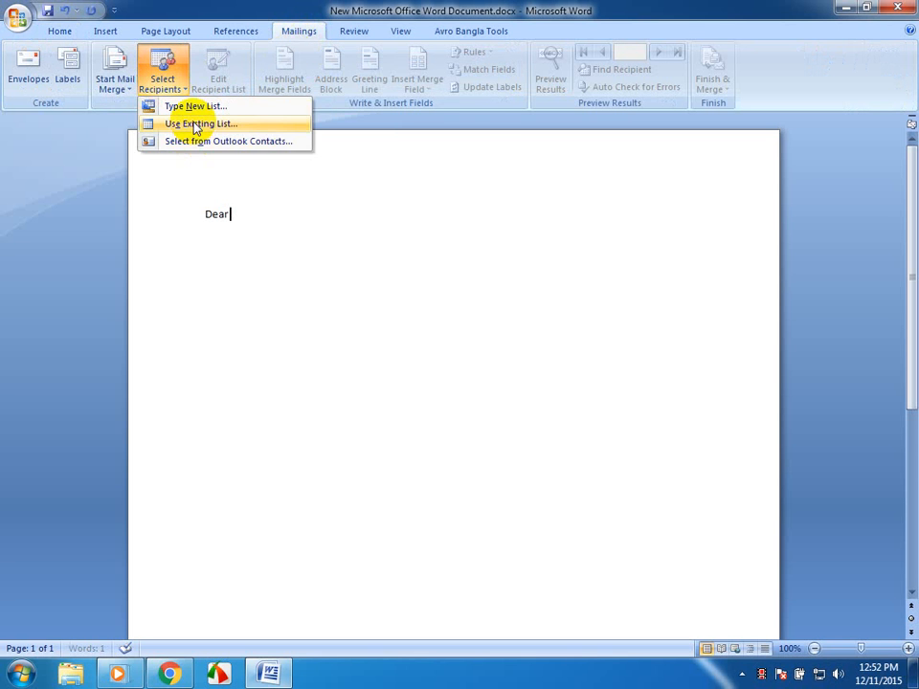
{"action": "left_click", "coordinate": [192, 122]}
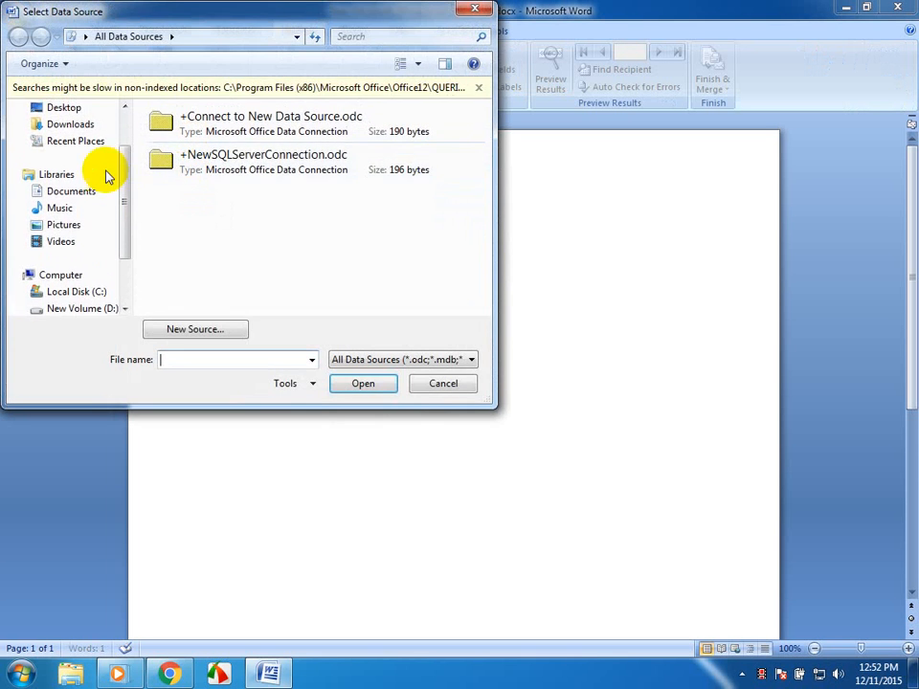
{"action": "scroll", "coordinate": [116, 134], "scroll_direction": "up", "scroll_amount": 2}
{"action": "left_click", "coordinate": [90, 164]}
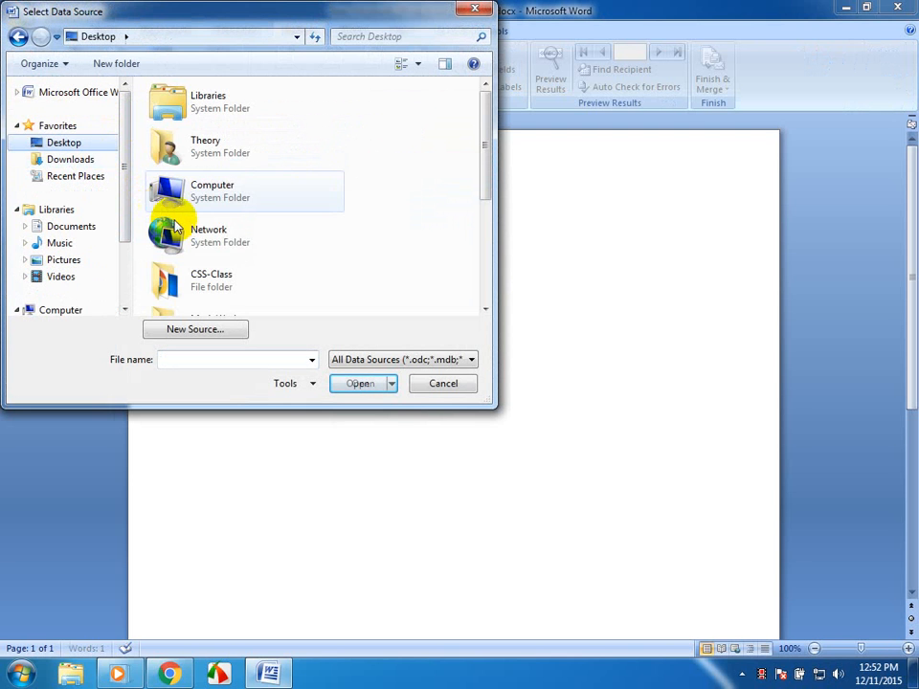
{"action": "scroll", "coordinate": [380, 257], "scroll_direction": "down", "scroll_amount": 2}
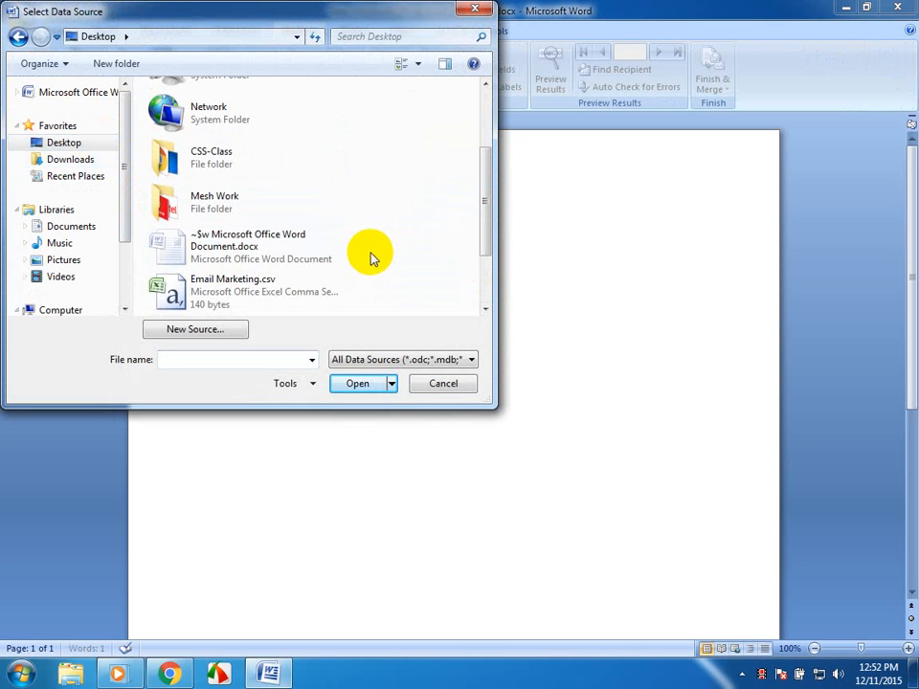
{"action": "scroll", "coordinate": [269, 304], "scroll_direction": "down", "scroll_amount": 2}
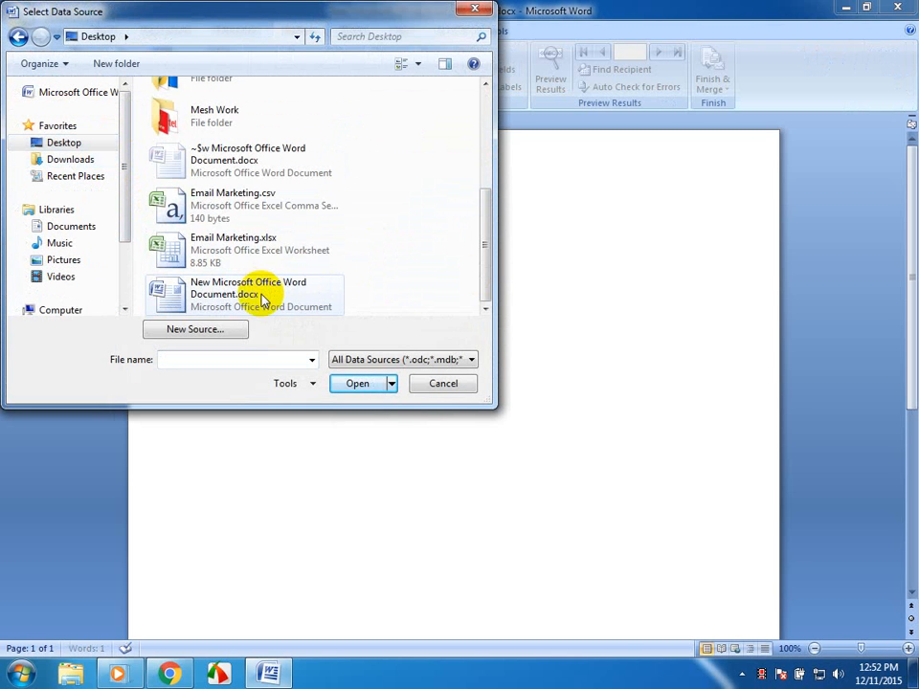
{"action": "left_click", "coordinate": [263, 255]}
{"action": "left_click", "coordinate": [353, 384]}
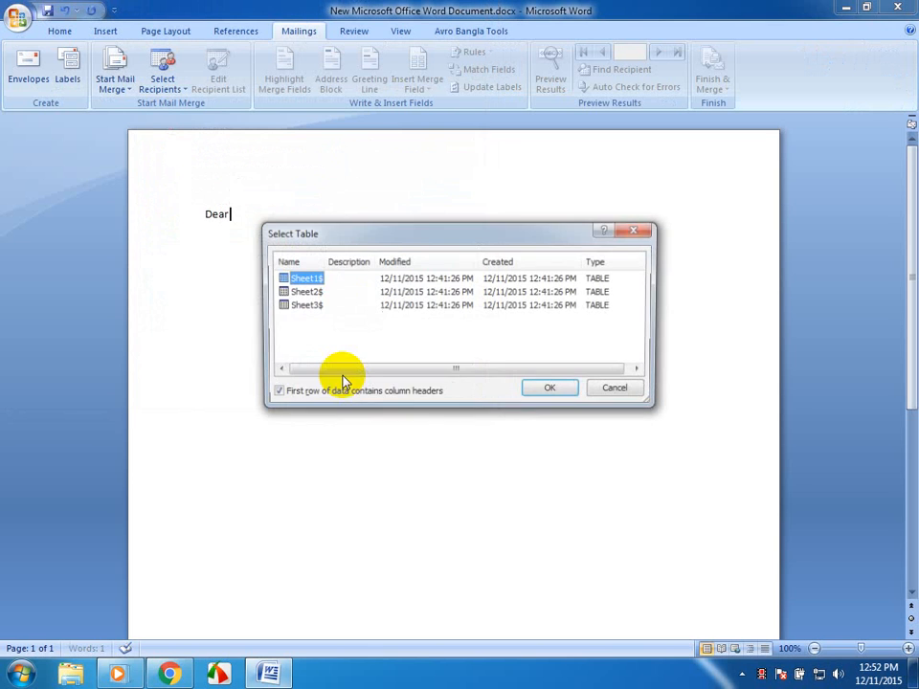
{"action": "left_click", "coordinate": [556, 391]}
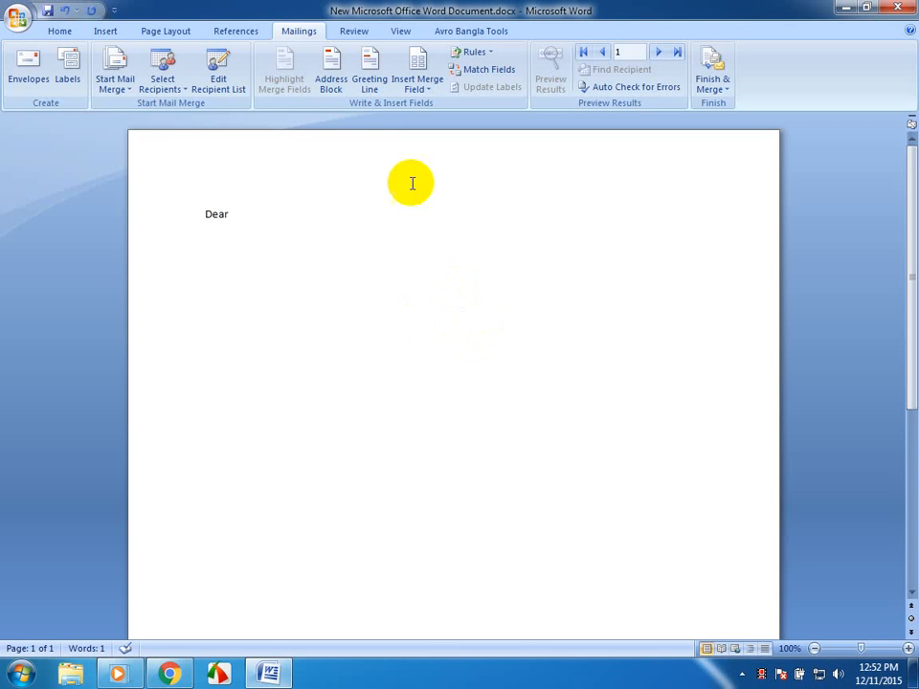
- Insert the First_Name and Last_name merge fields after "Dear"
{"action": "left_click", "coordinate": [414, 86]}
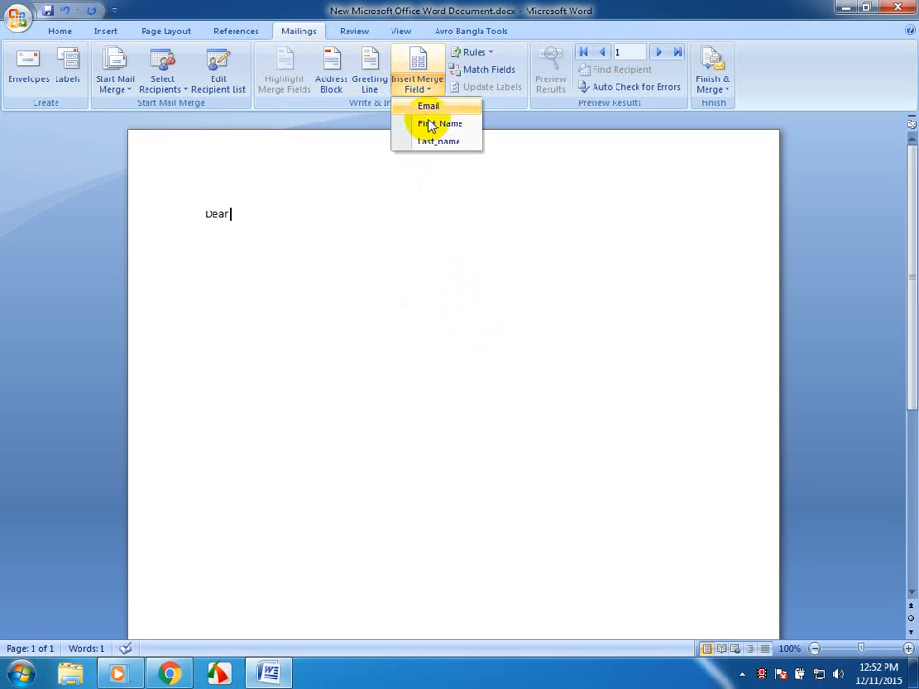
{"action": "left_click", "coordinate": [427, 123]}
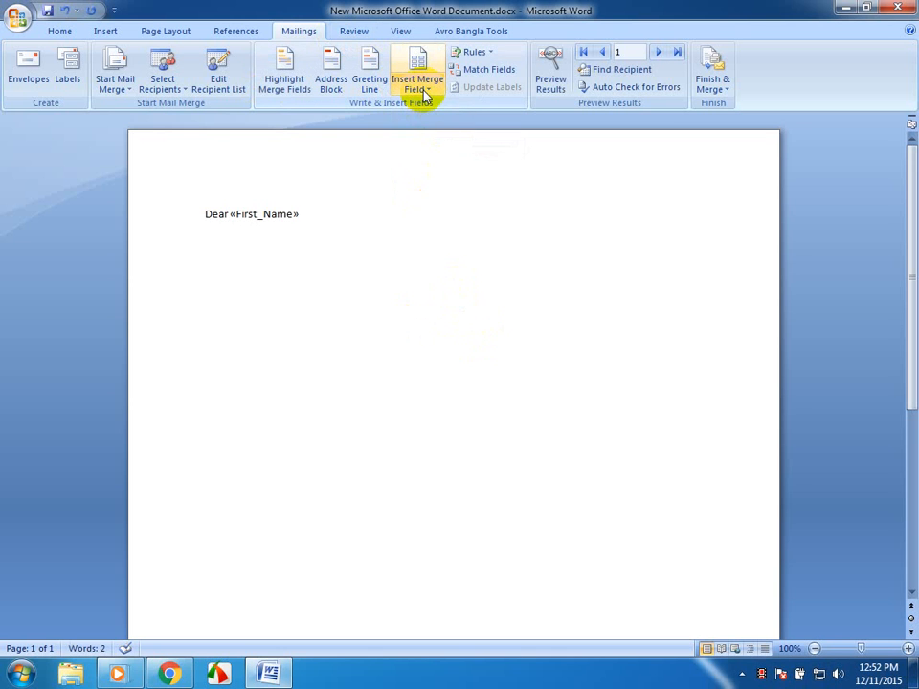
{"action": "left_click", "coordinate": [421, 91]}
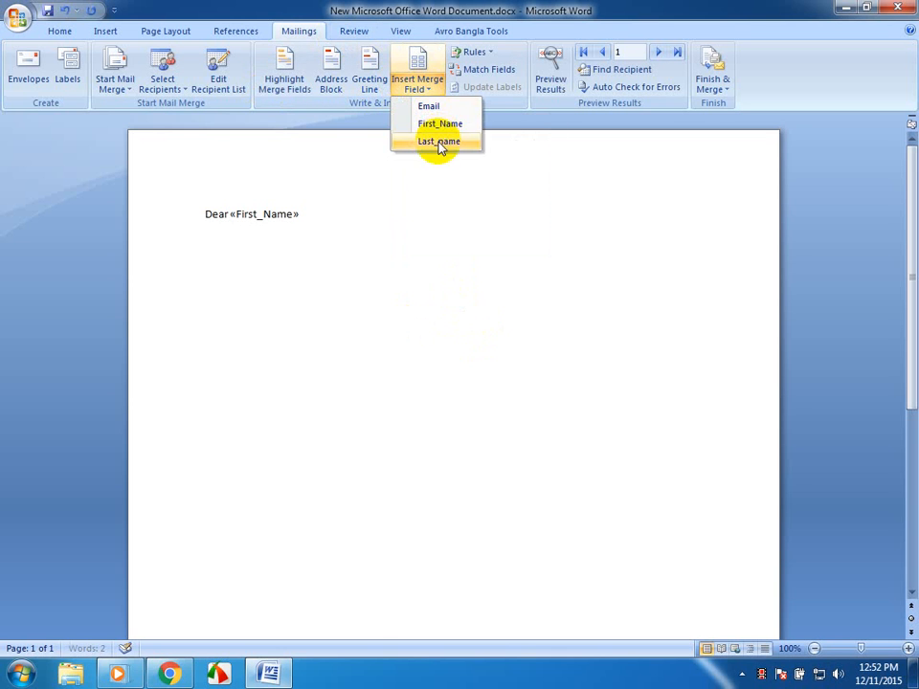
{"action": "left_click", "coordinate": [438, 142]}
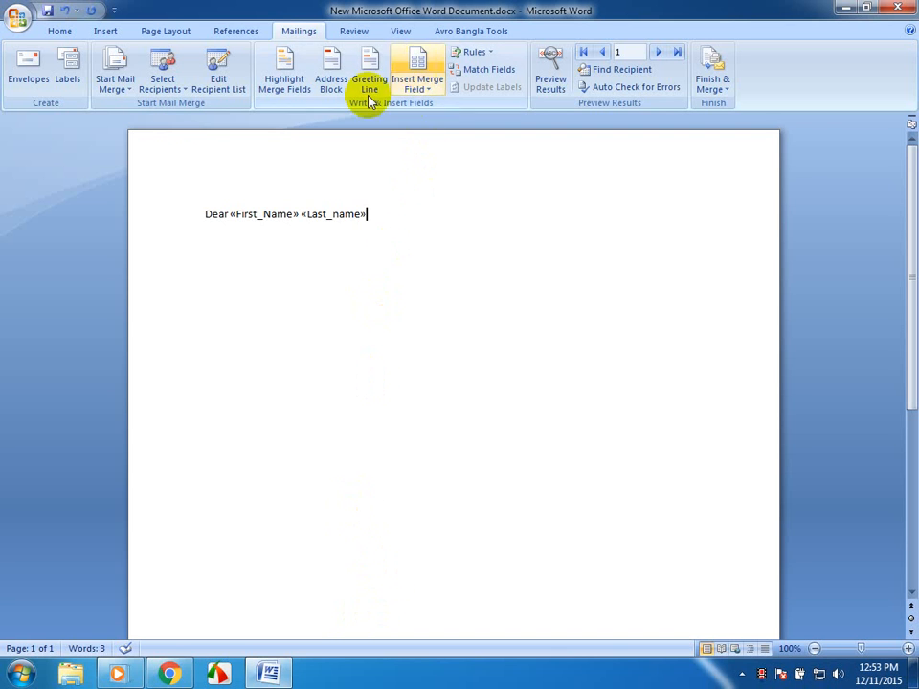
{"action": "left_click", "coordinate": [175, 89]}
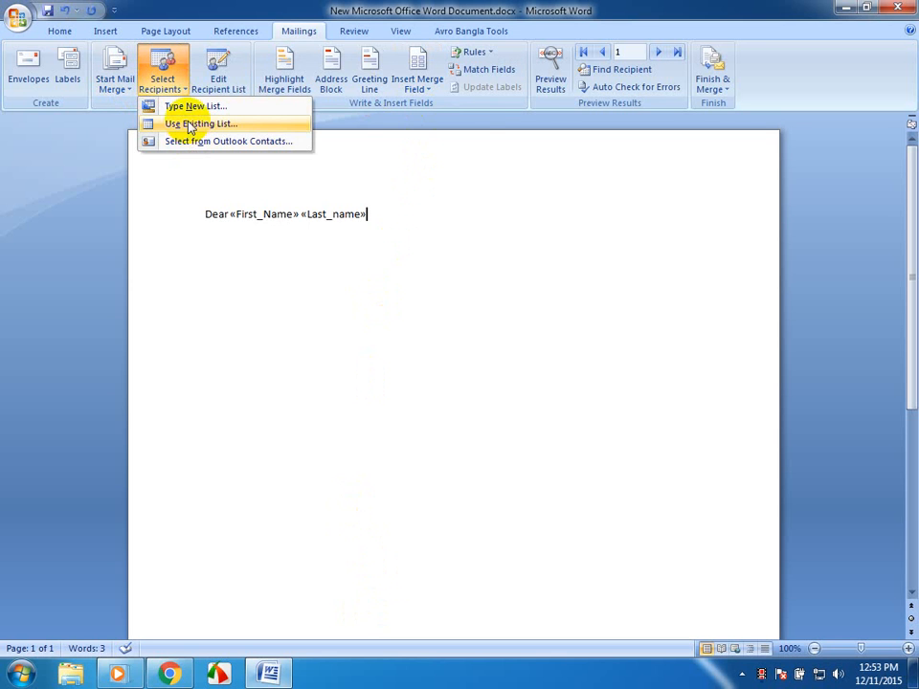
{"action": "left_click", "coordinate": [190, 124]}
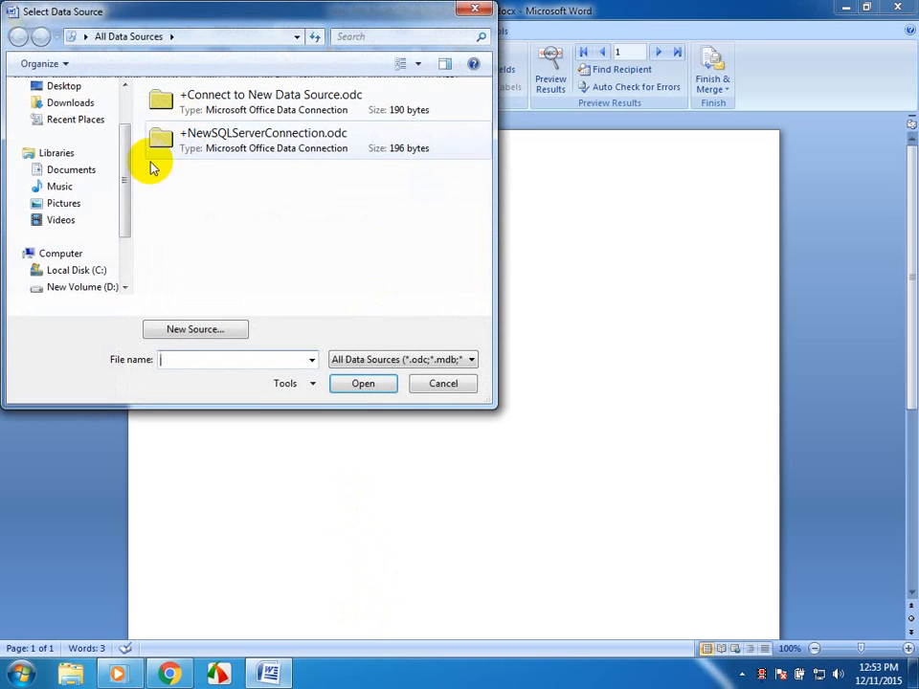
{"action": "scroll", "coordinate": [124, 144], "scroll_direction": "up", "scroll_amount": 2}
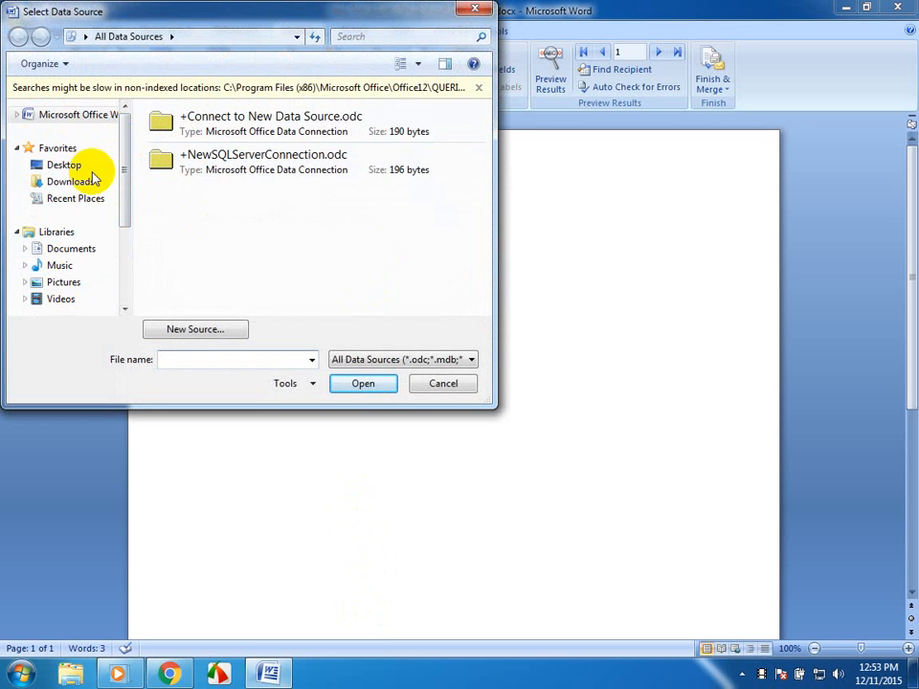
{"action": "left_click", "coordinate": [91, 166]}
{"action": "scroll", "coordinate": [277, 267], "scroll_direction": "down", "scroll_amount": 3}
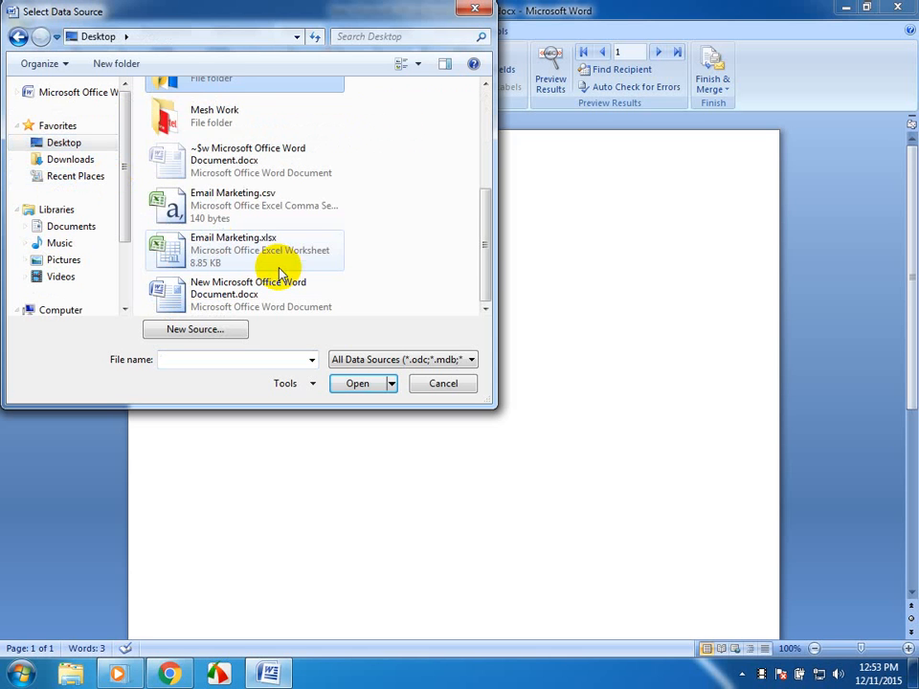
{"action": "left_click", "coordinate": [278, 269]}
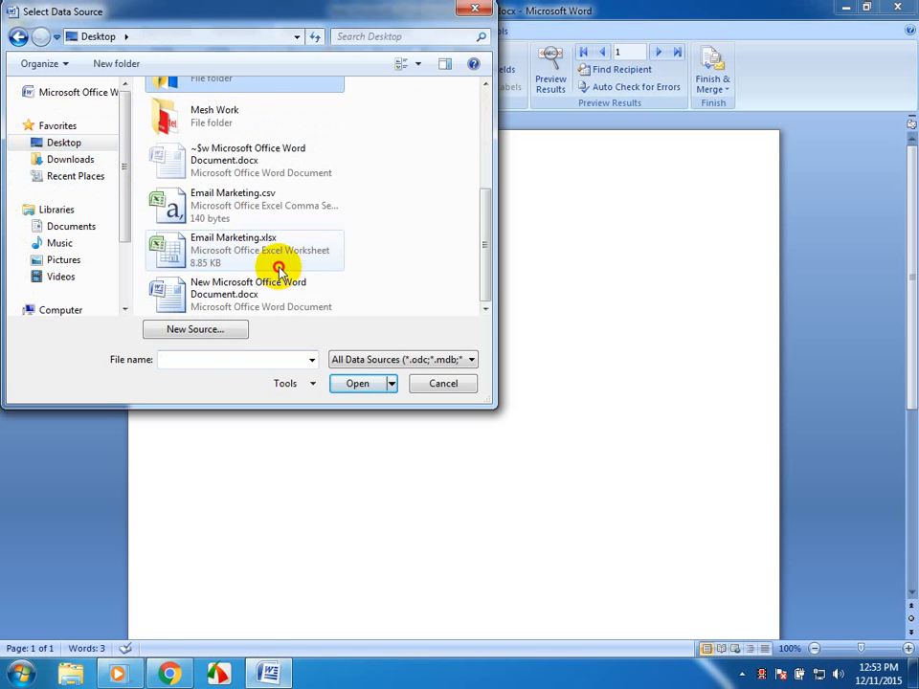
{"action": "left_click", "coordinate": [475, 12]}
{"action": "left_click", "coordinate": [422, 84]}
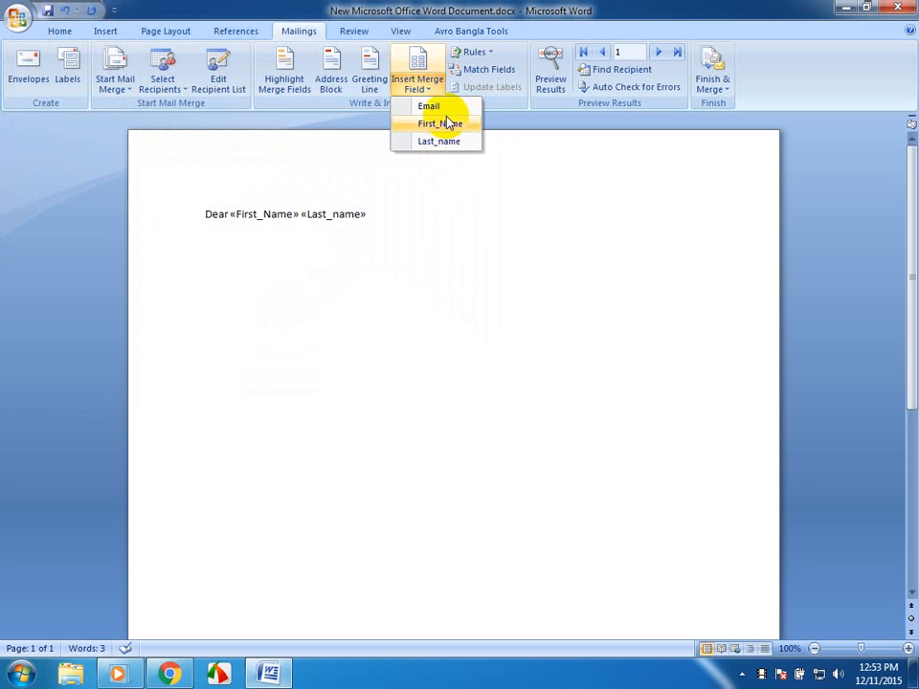
{"action": "left_click", "coordinate": [431, 239]}
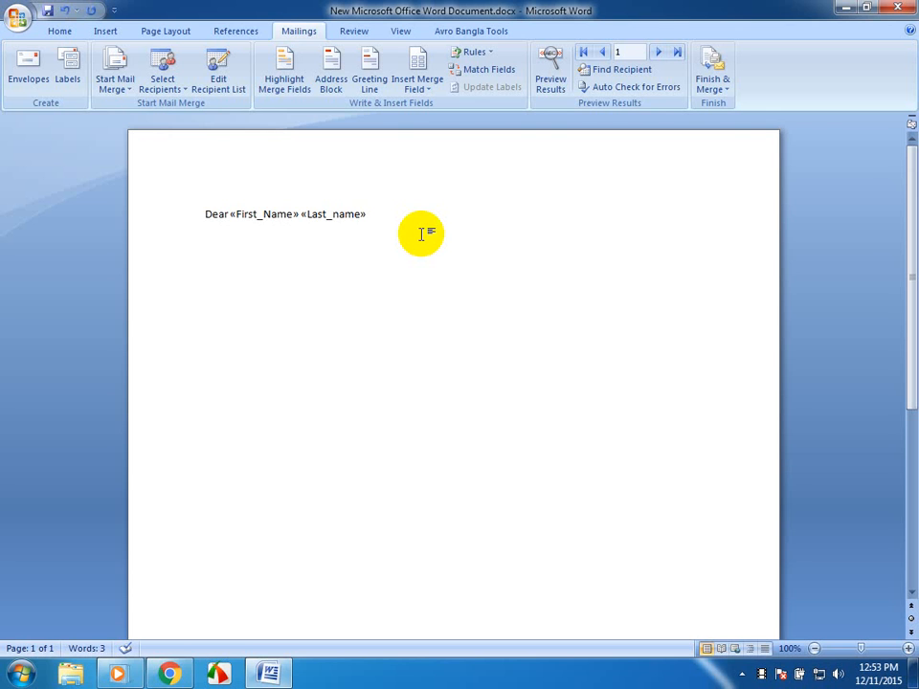
- Preview the merge results and step through the recipients to the third record
{"action": "left_click", "coordinate": [561, 75]}
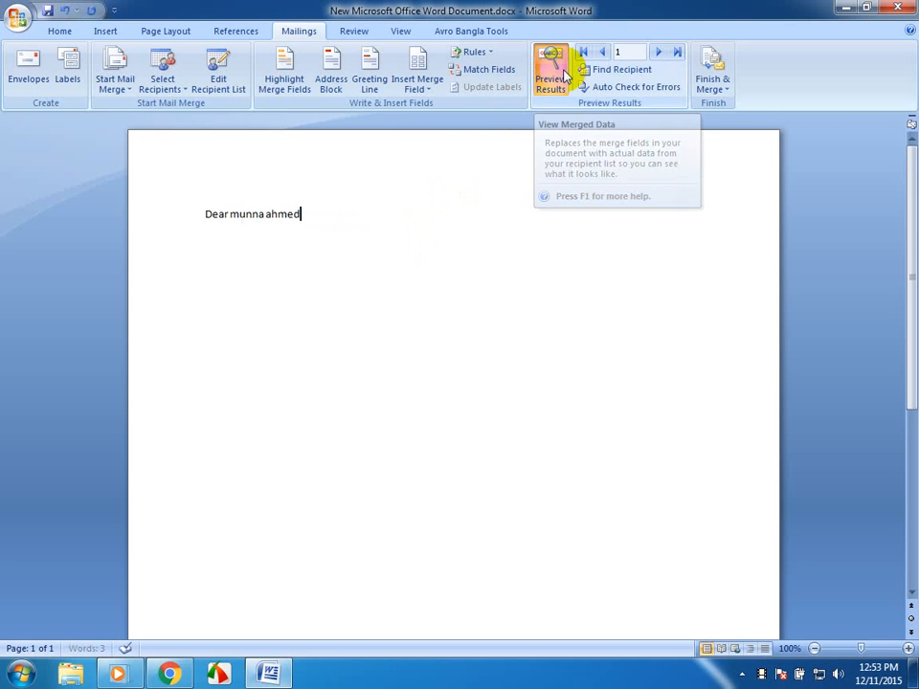
{"action": "left_click", "coordinate": [658, 54]}
{"action": "left_click", "coordinate": [658, 54]}
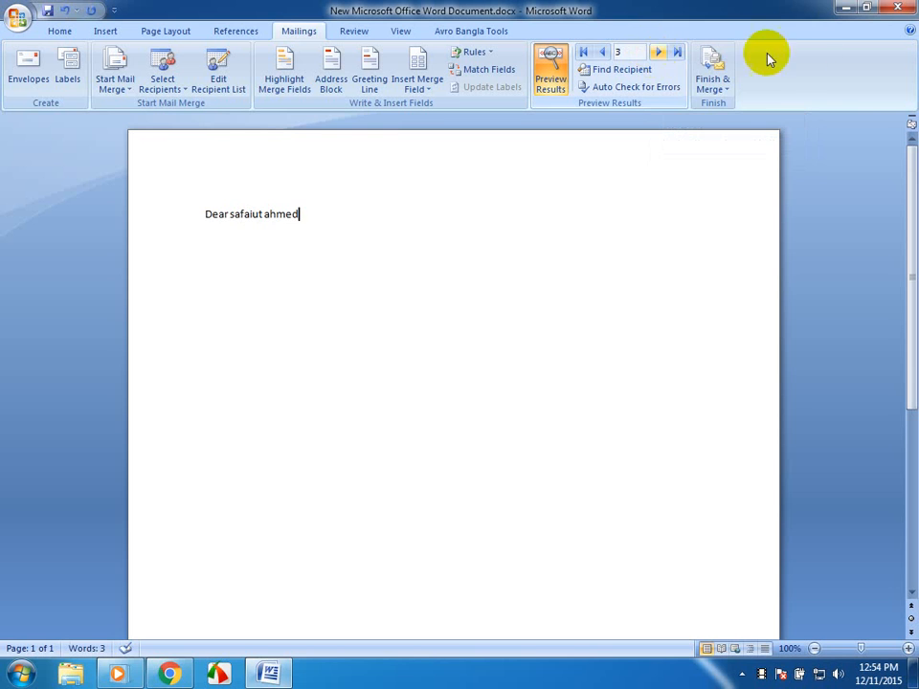
{"action": "left_click", "coordinate": [713, 89]}
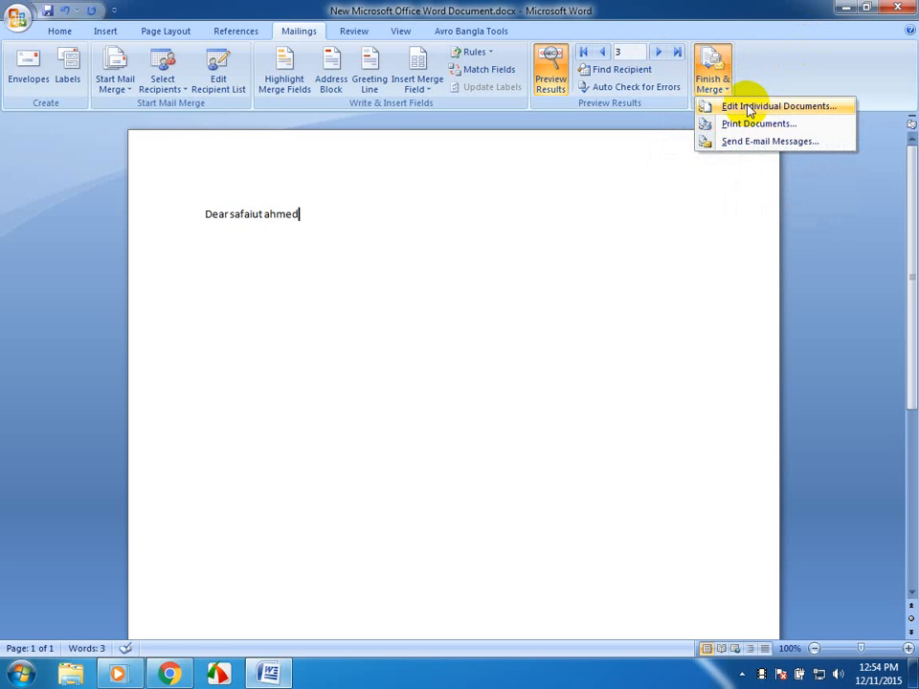
{"action": "left_click", "coordinate": [748, 109]}
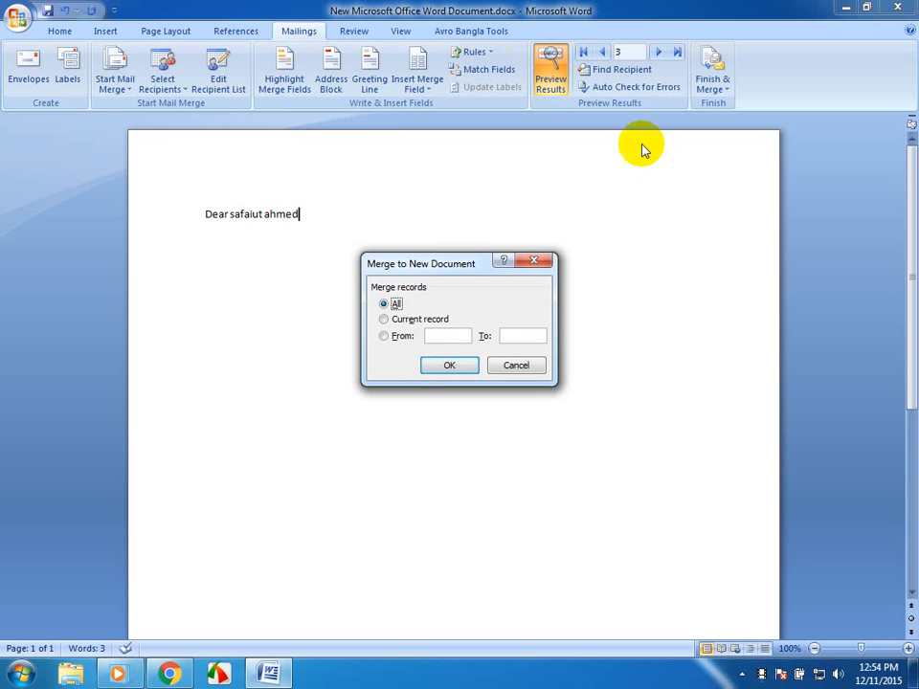
{"action": "left_click", "coordinate": [533, 261]}
- Merge all records into a new document of individually editable letters
{"action": "left_click", "coordinate": [728, 88]}
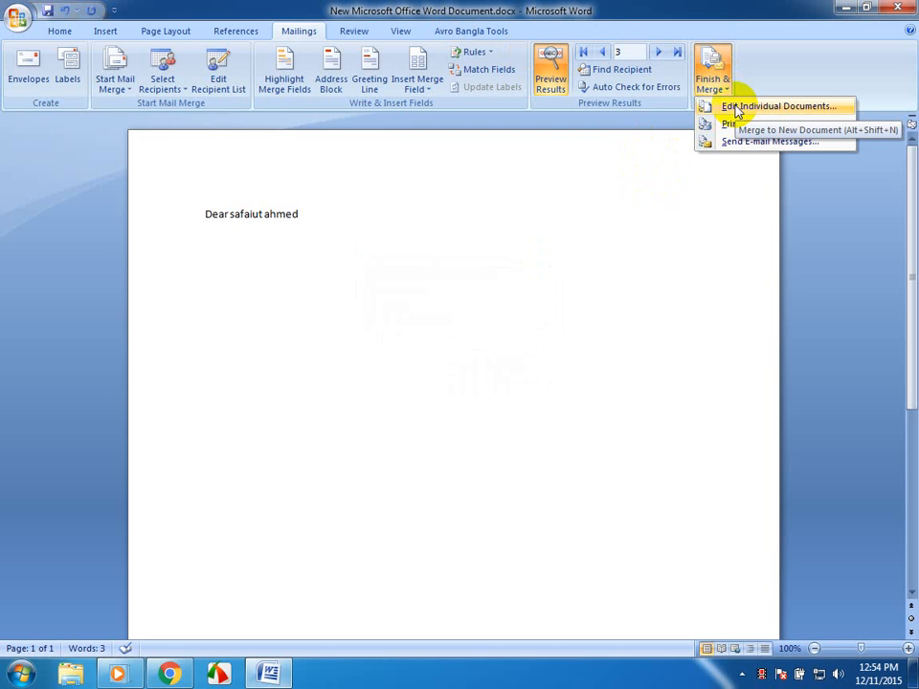
{"action": "left_click", "coordinate": [737, 107]}
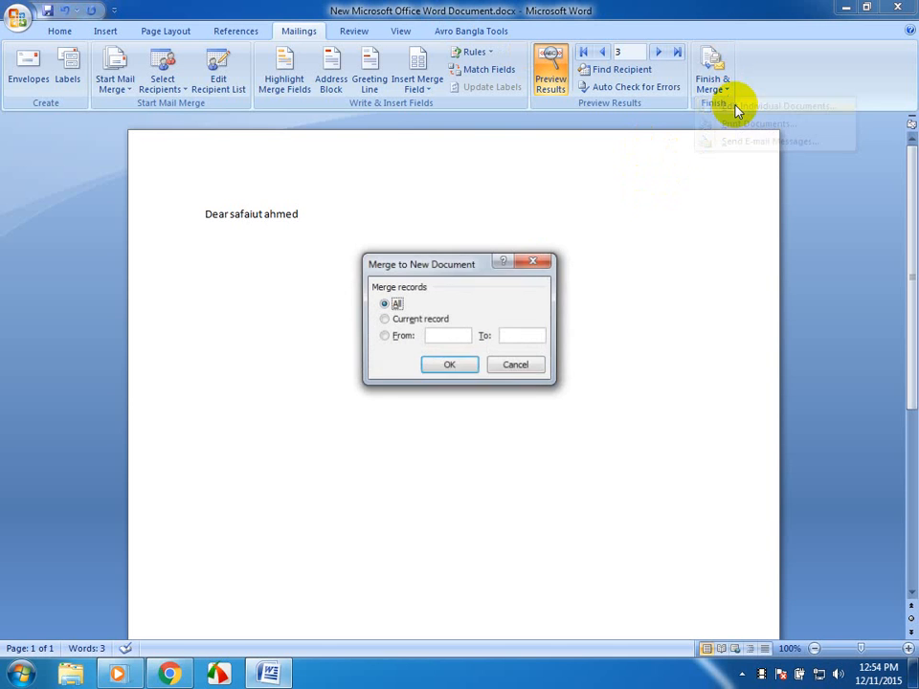
{"action": "left_click", "coordinate": [449, 367]}
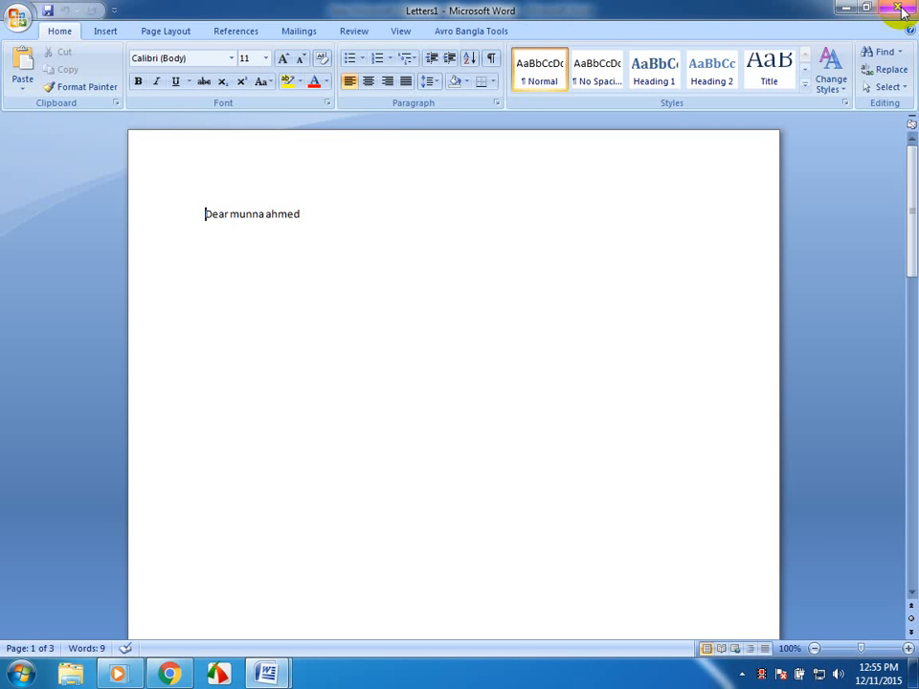
- Insert Penguins.jpg from the Sample Pictures folder on a new line below the first letter's greeting
{"action": "left_click", "coordinate": [390, 275]}
{"action": "key", "text": "Return"}
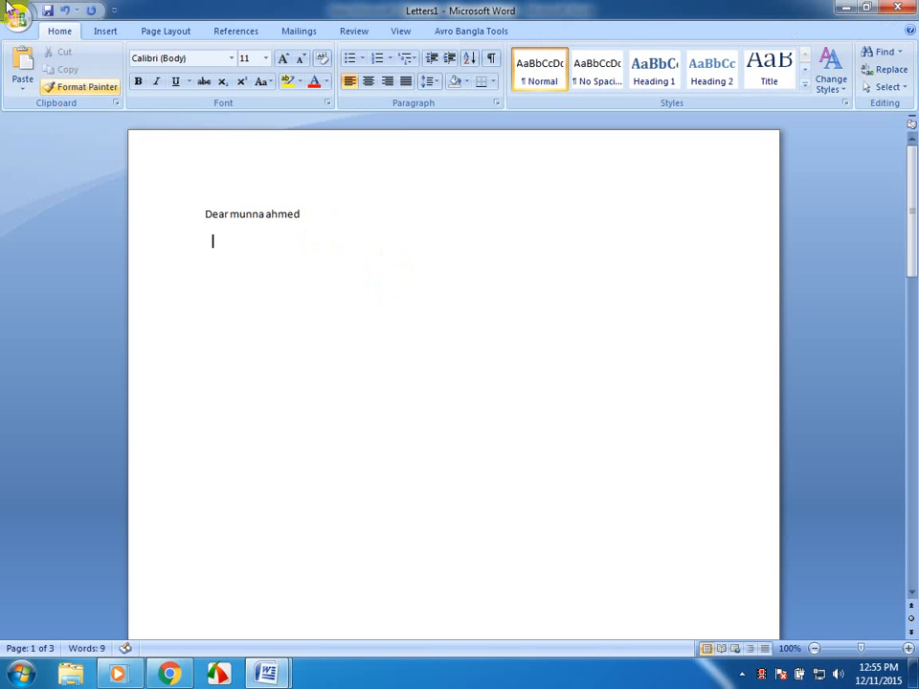
{"action": "left_click", "coordinate": [107, 30]}
{"action": "left_click", "coordinate": [175, 72]}
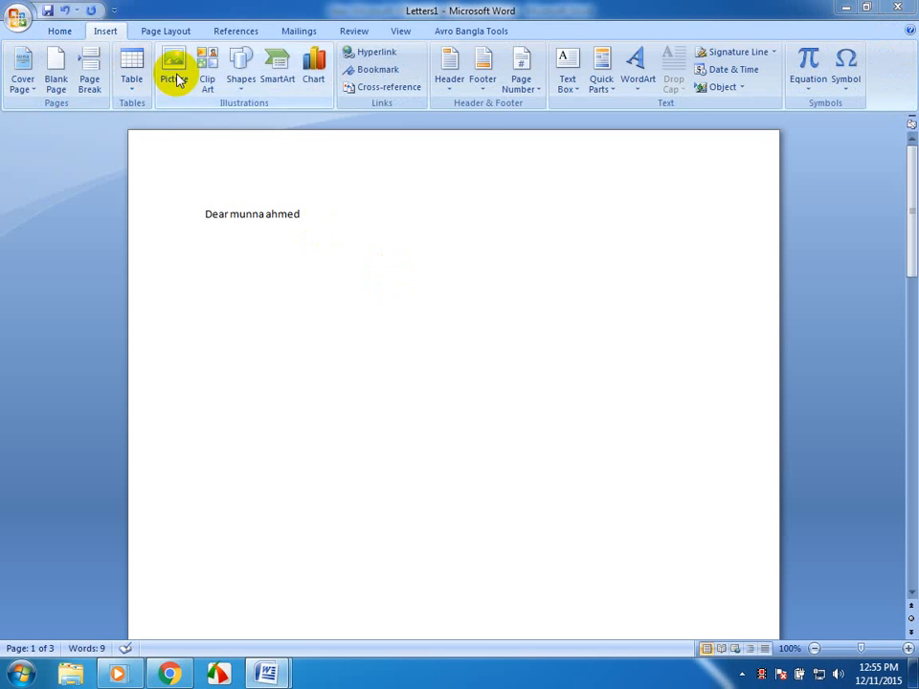
{"action": "double_click", "coordinate": [160, 208]}
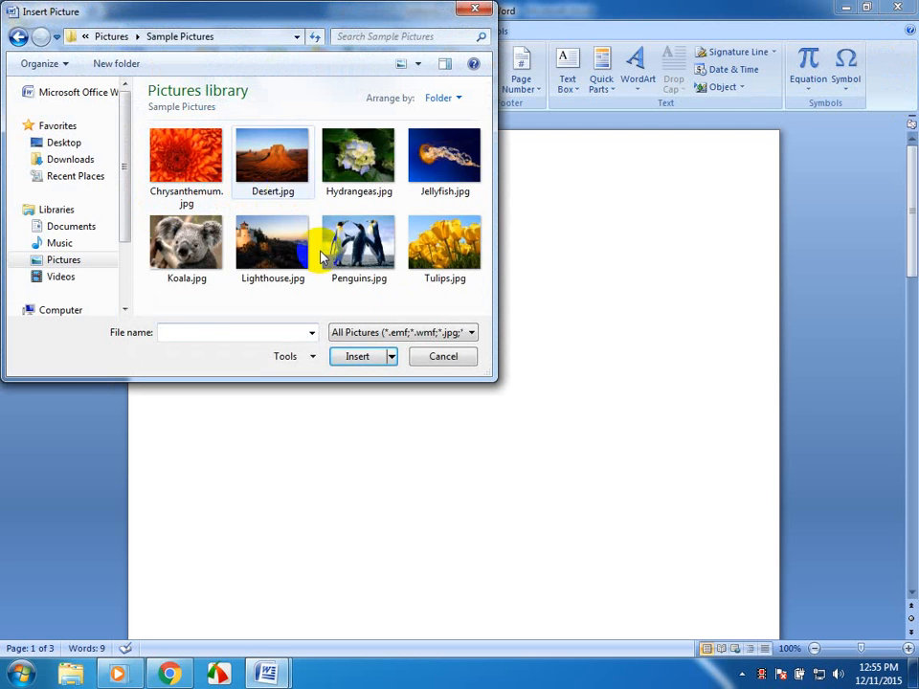
{"action": "left_click", "coordinate": [357, 245]}
{"action": "left_click", "coordinate": [357, 356]}
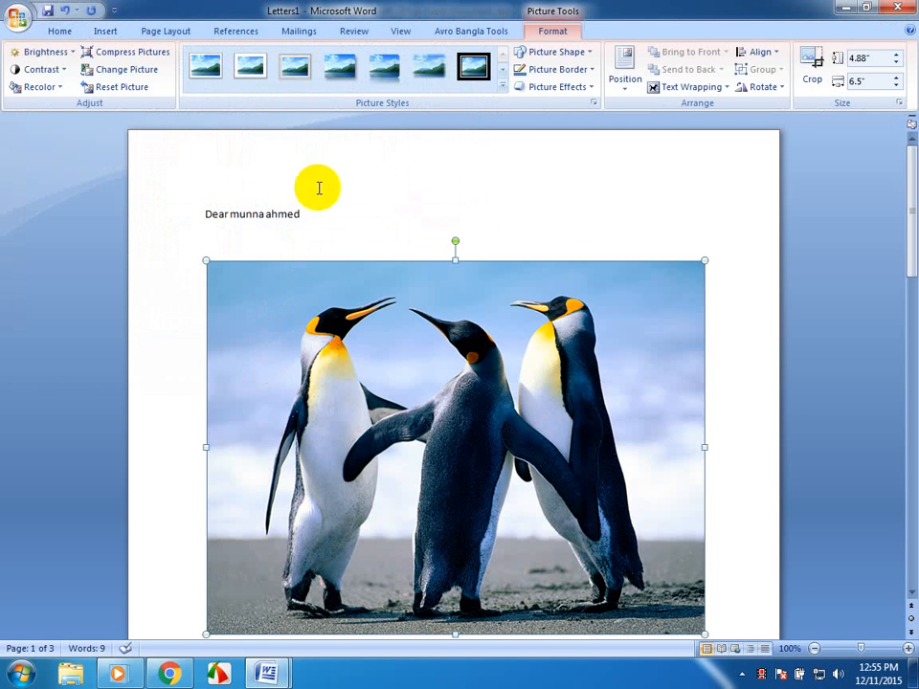
{"action": "left_click", "coordinate": [328, 217]}
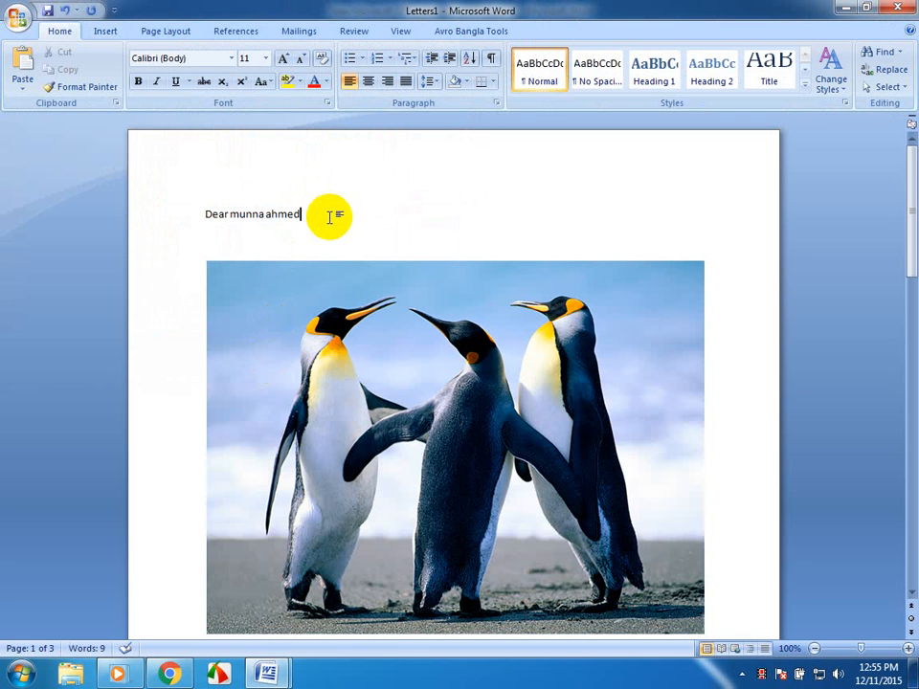